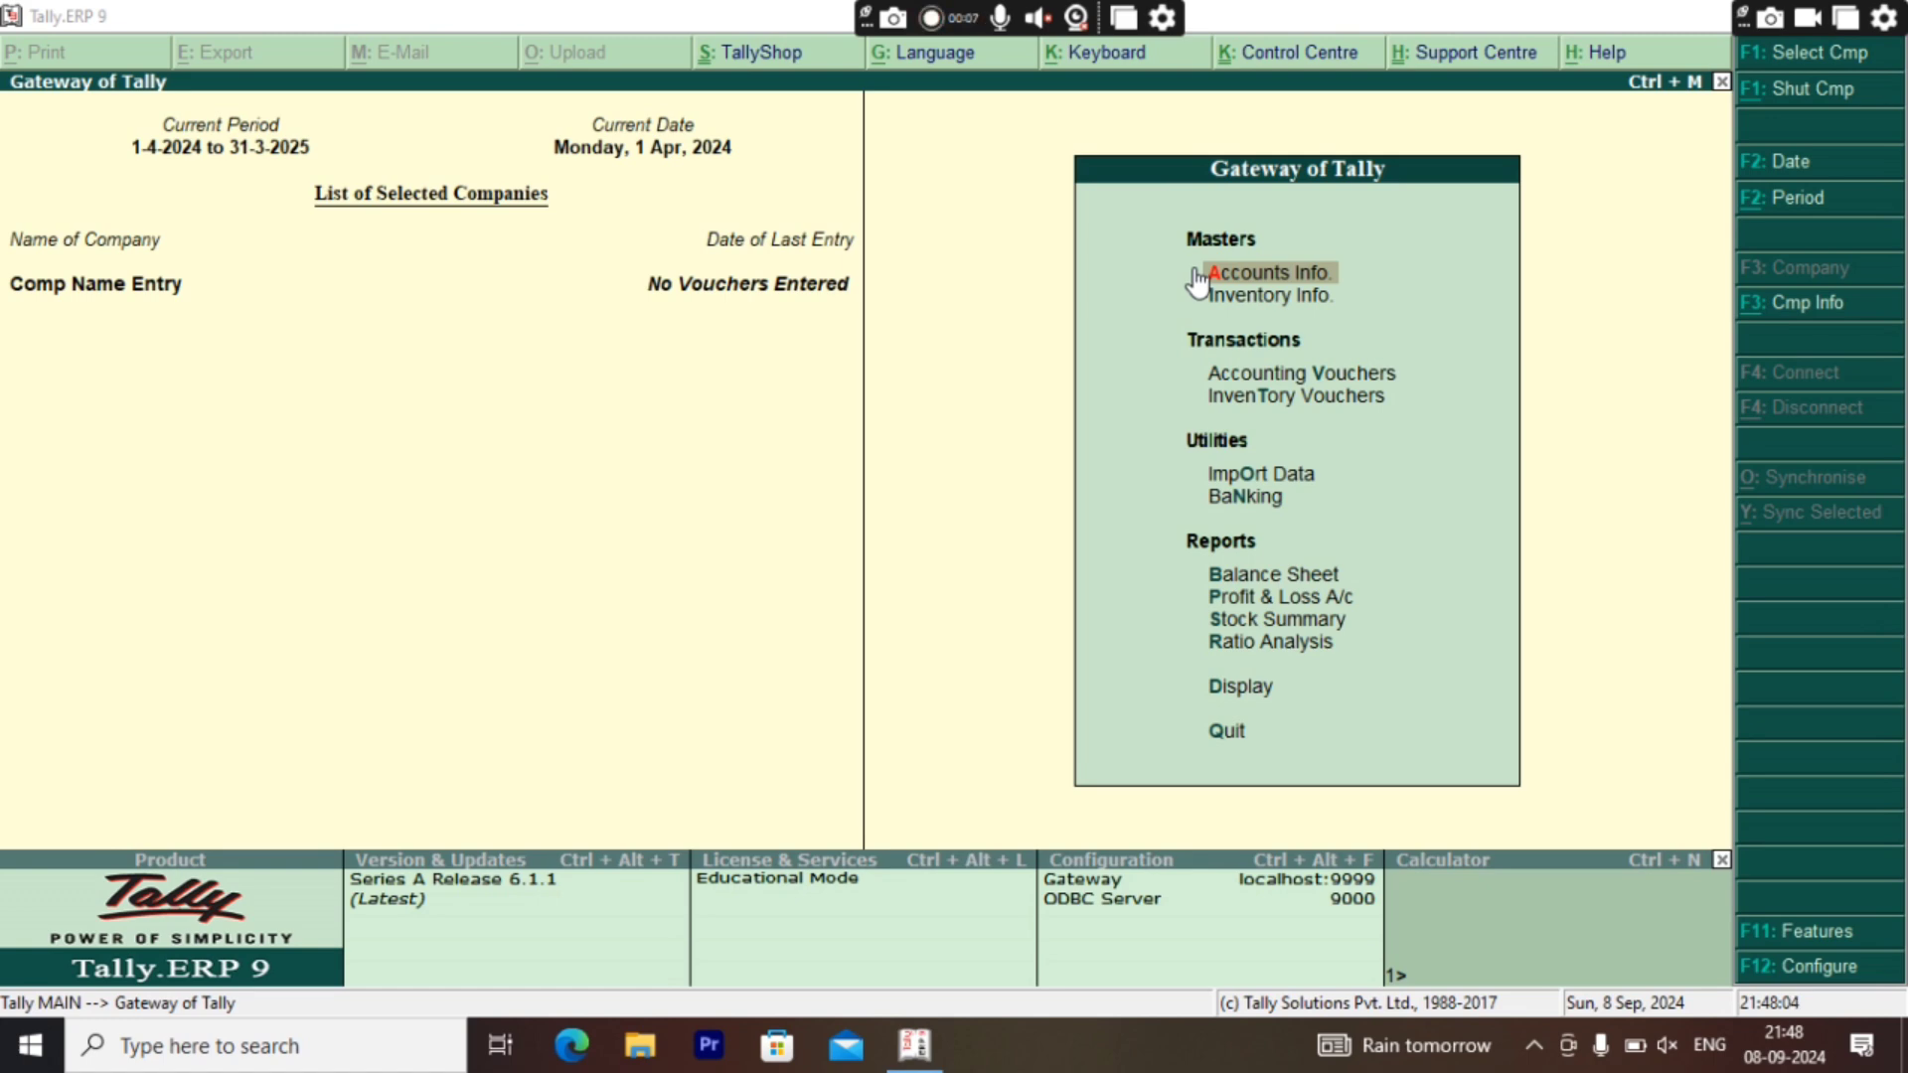
Step: Open the creation form for a single ledger in the accounts masters
{"action": "left_click", "coordinate": [1197, 276]}
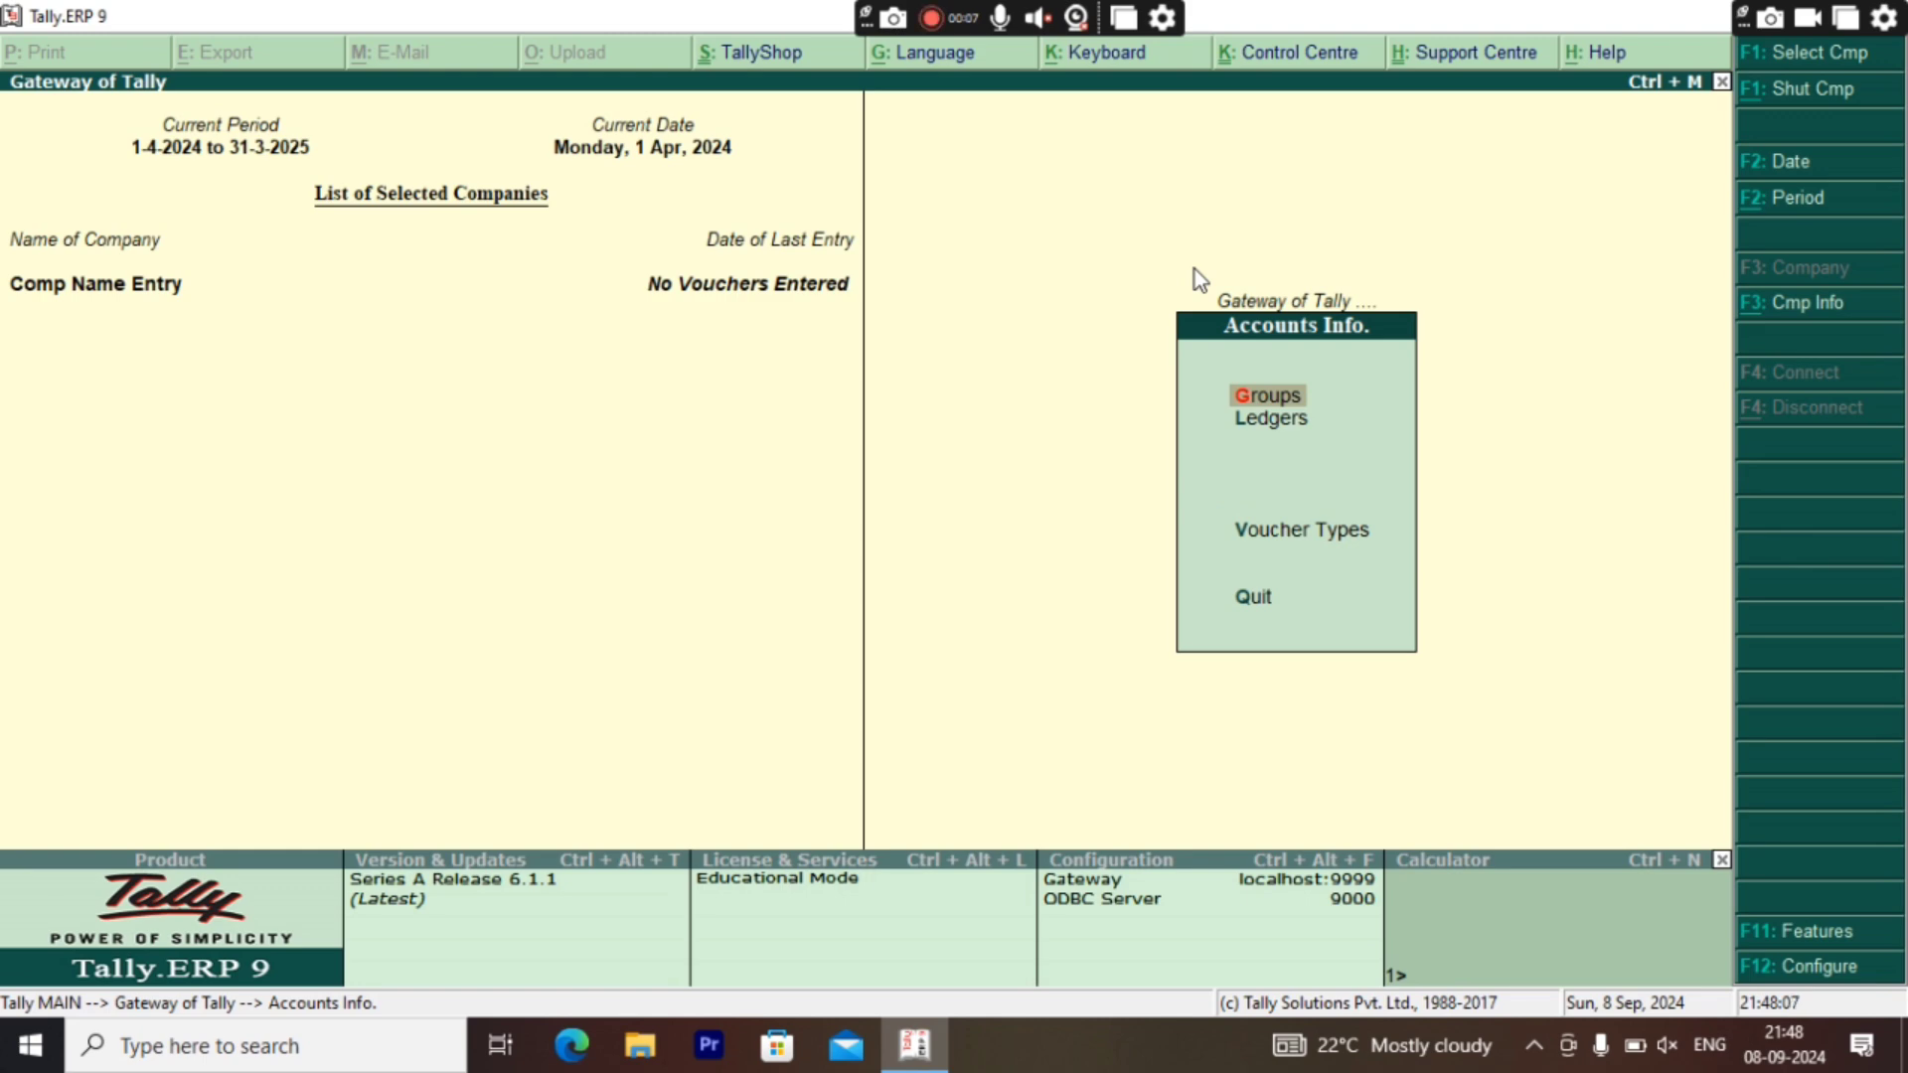
{"action": "key", "text": "Down"}
{"action": "key", "text": "Down"}
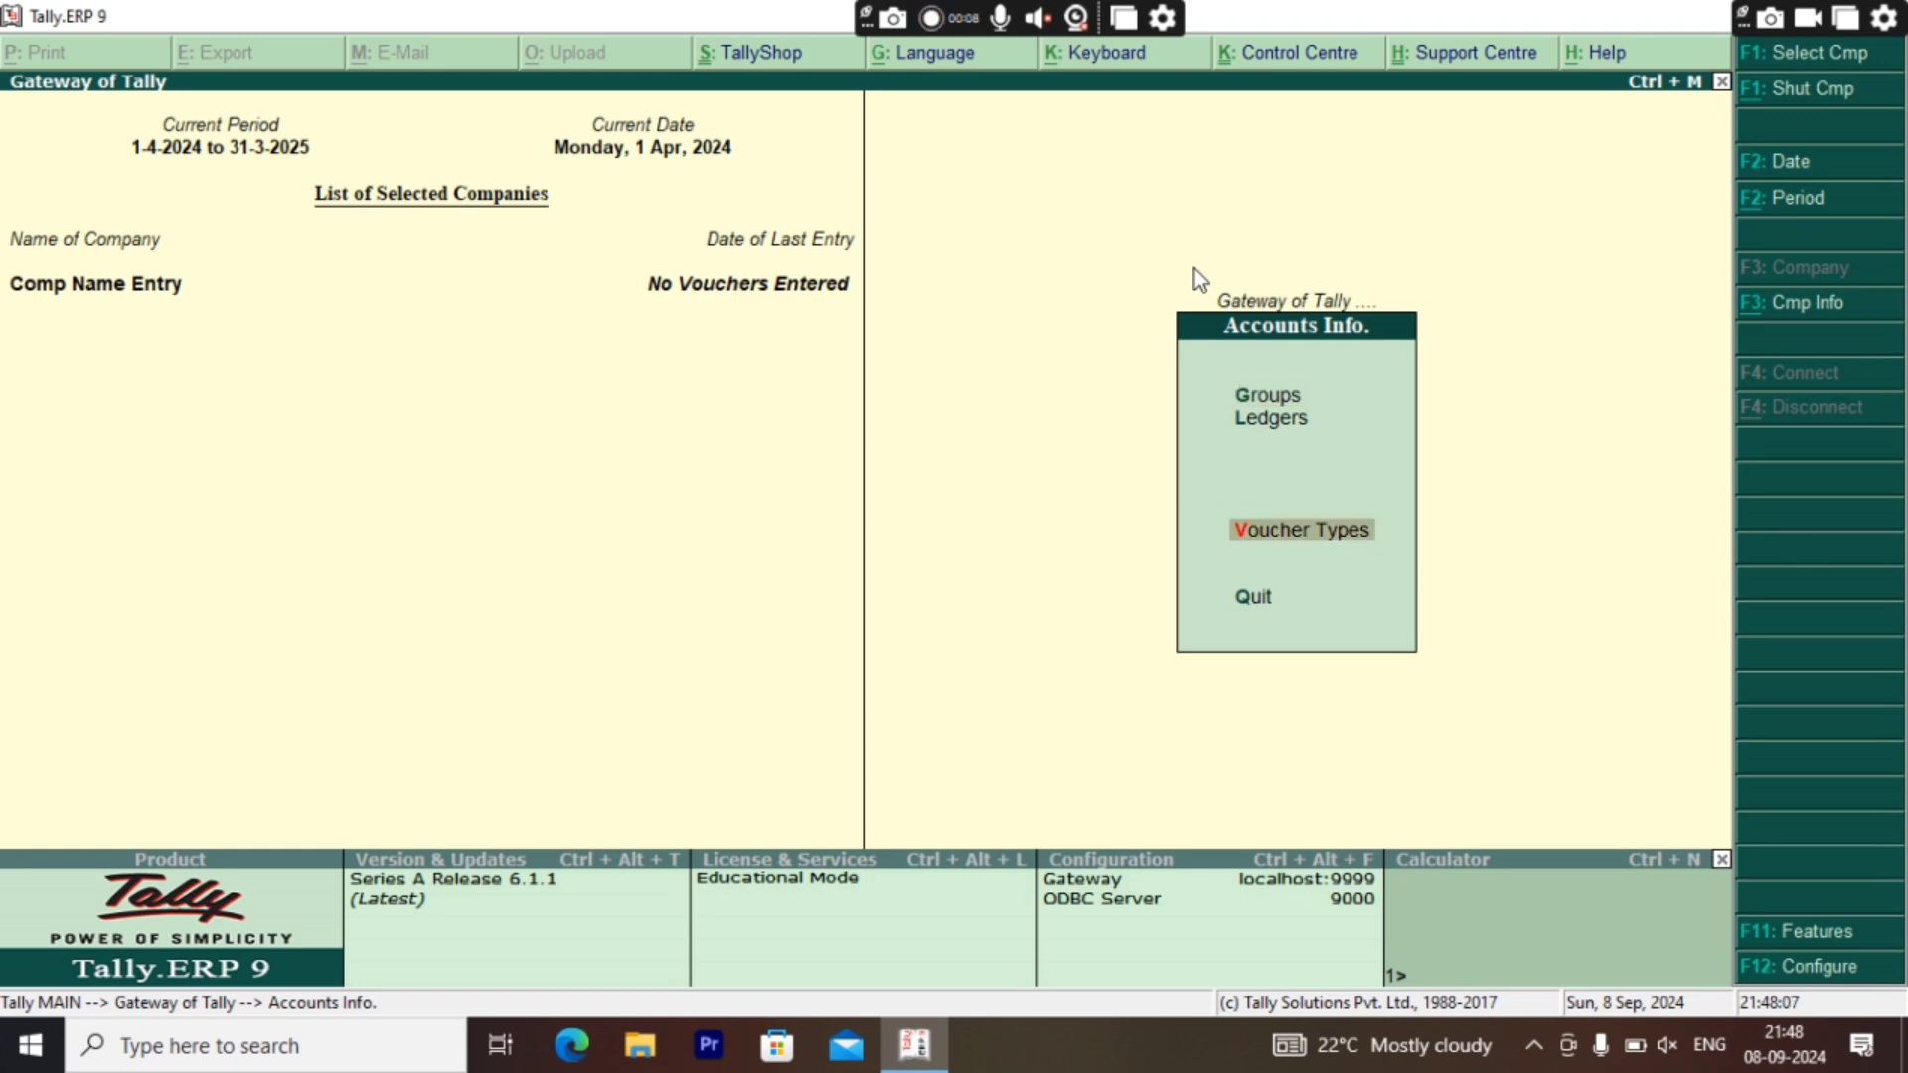
{"action": "key", "text": "Up"}
{"action": "key", "text": "Up"}
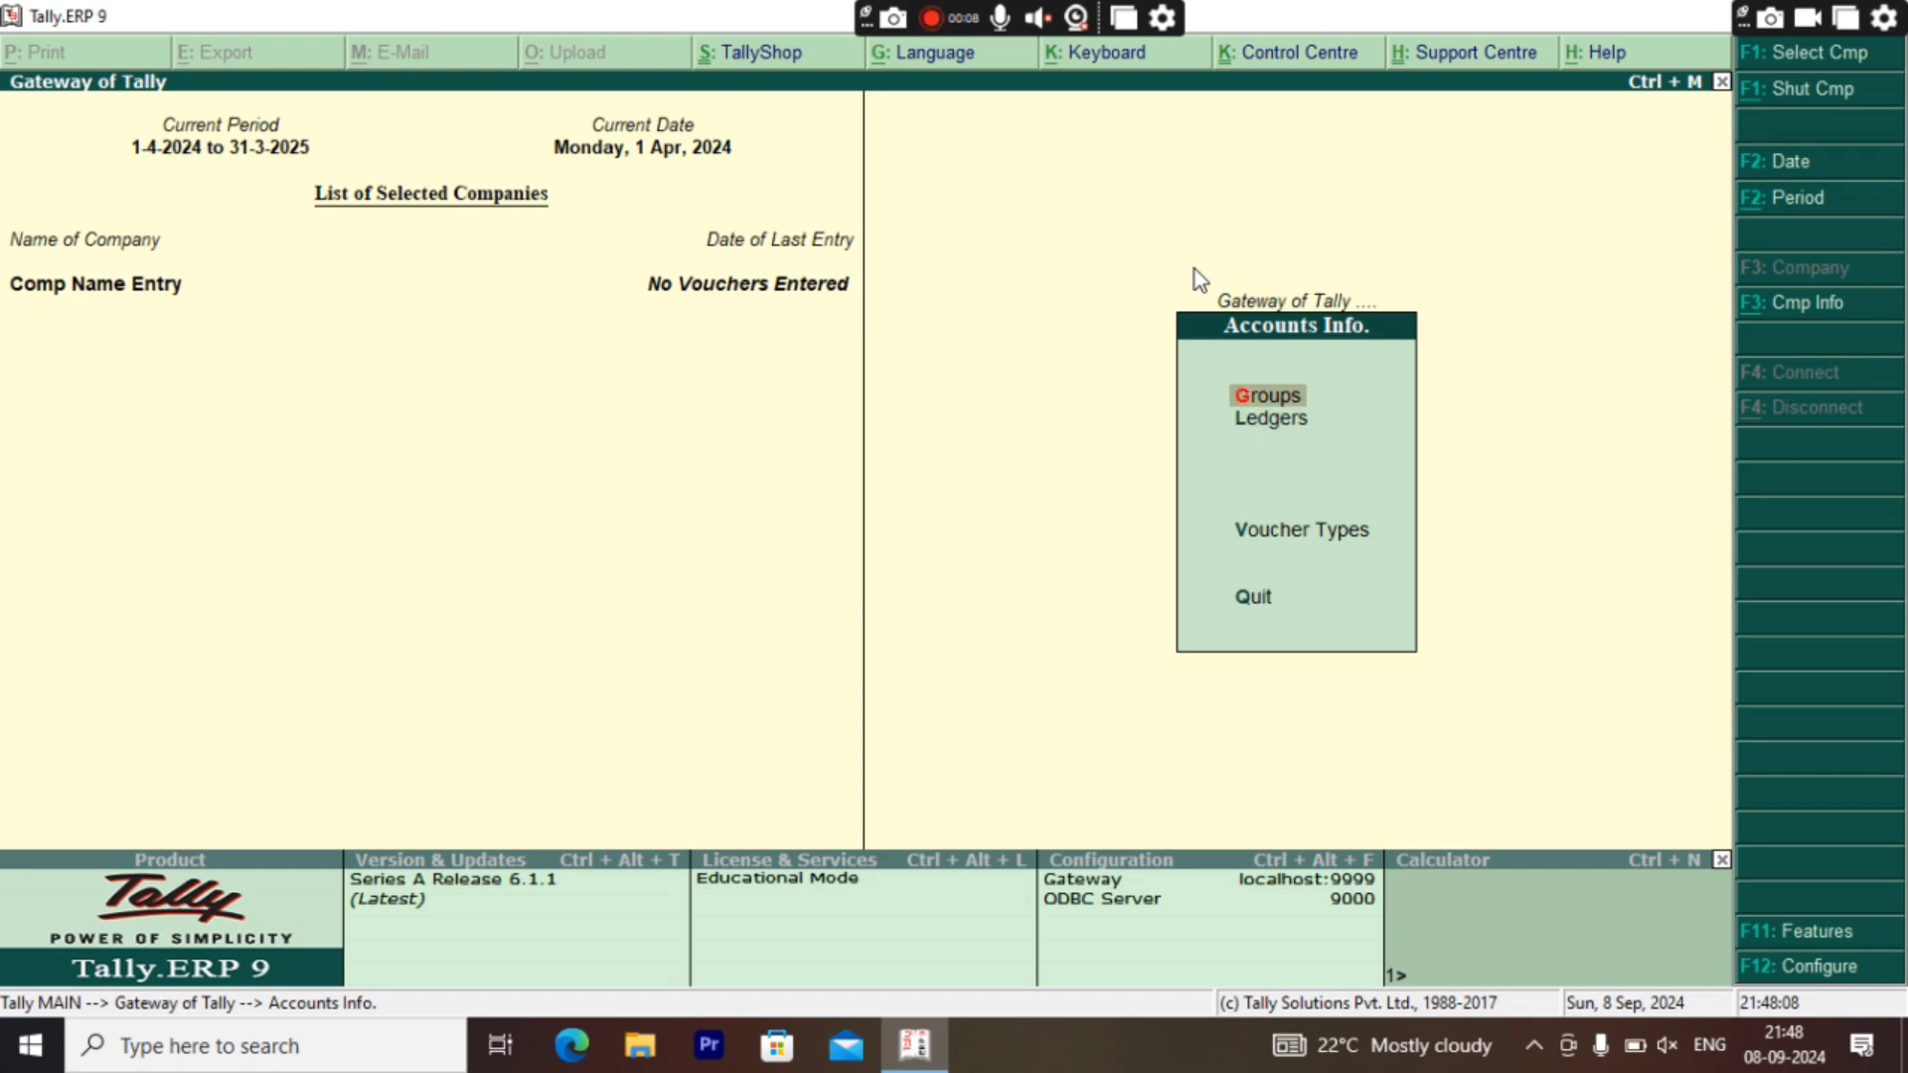
{"action": "key", "text": "Down"}
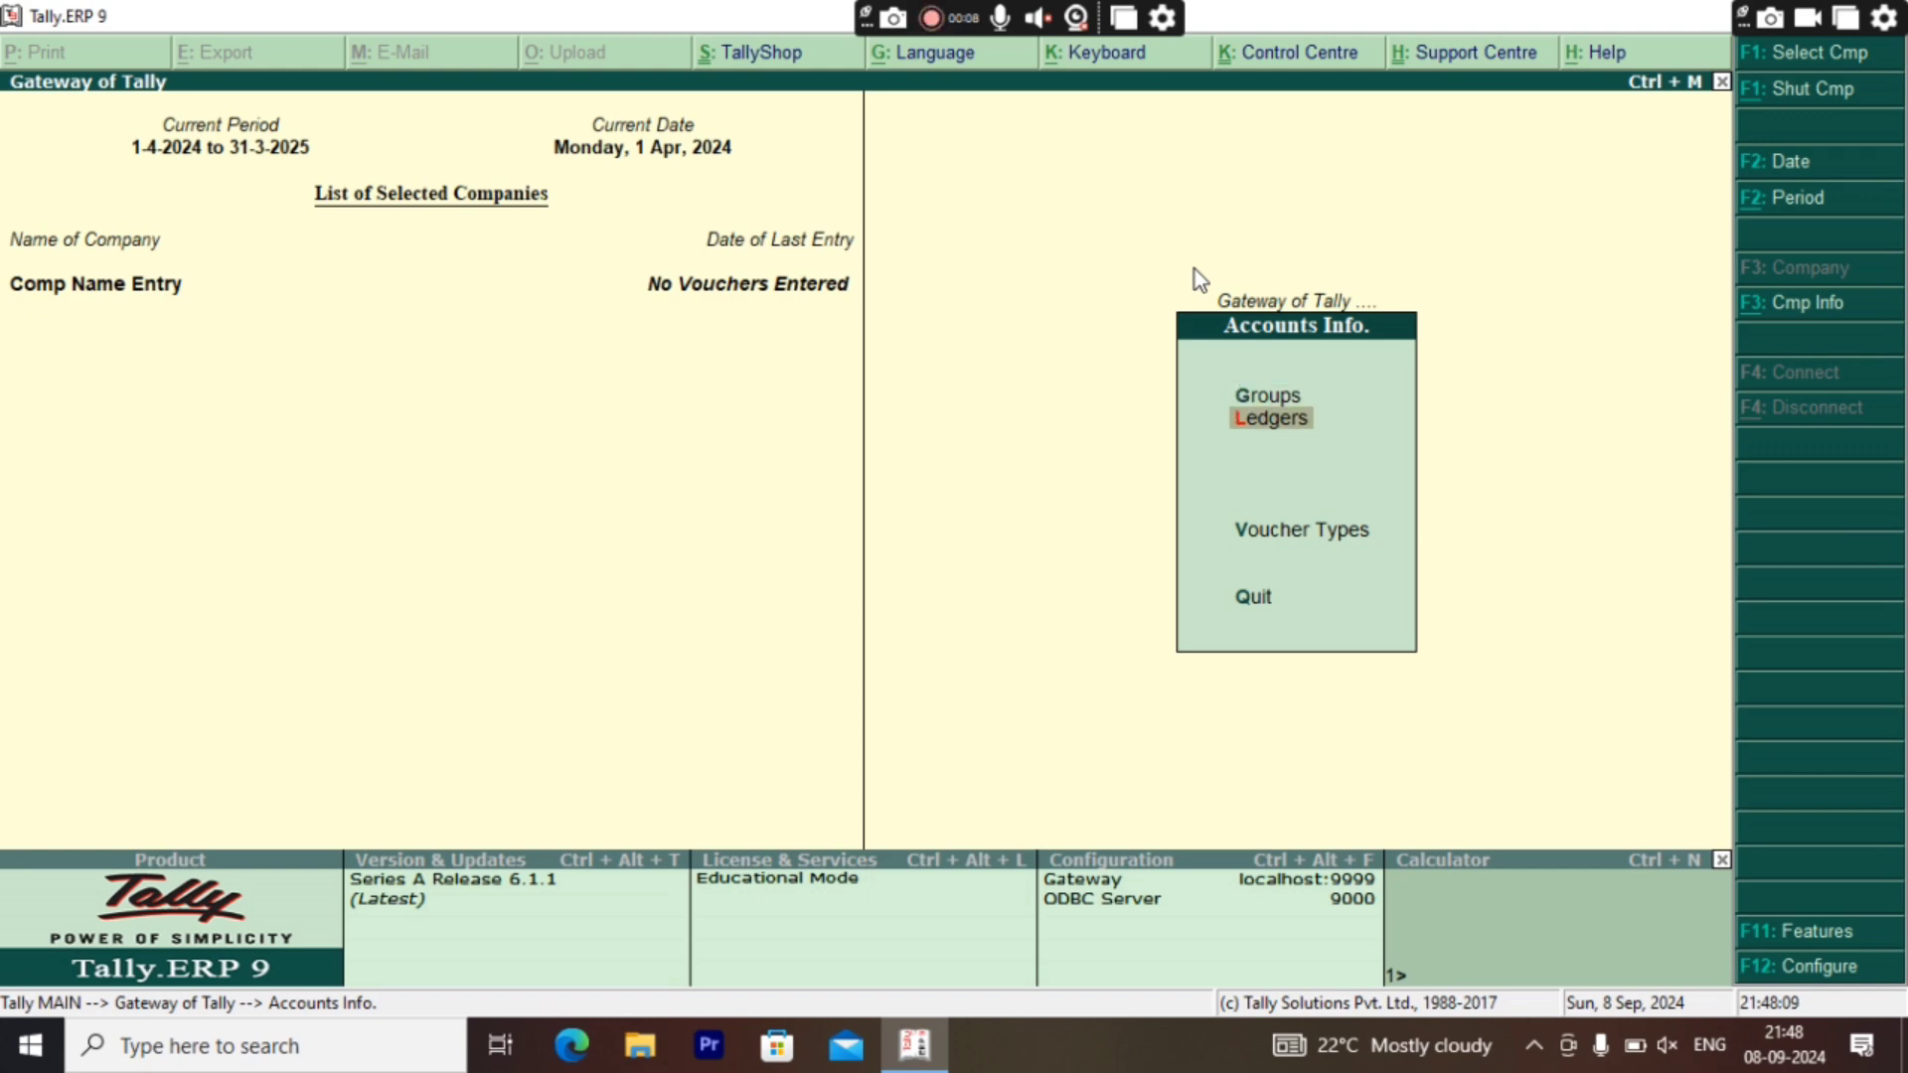
{"action": "key", "text": "Return"}
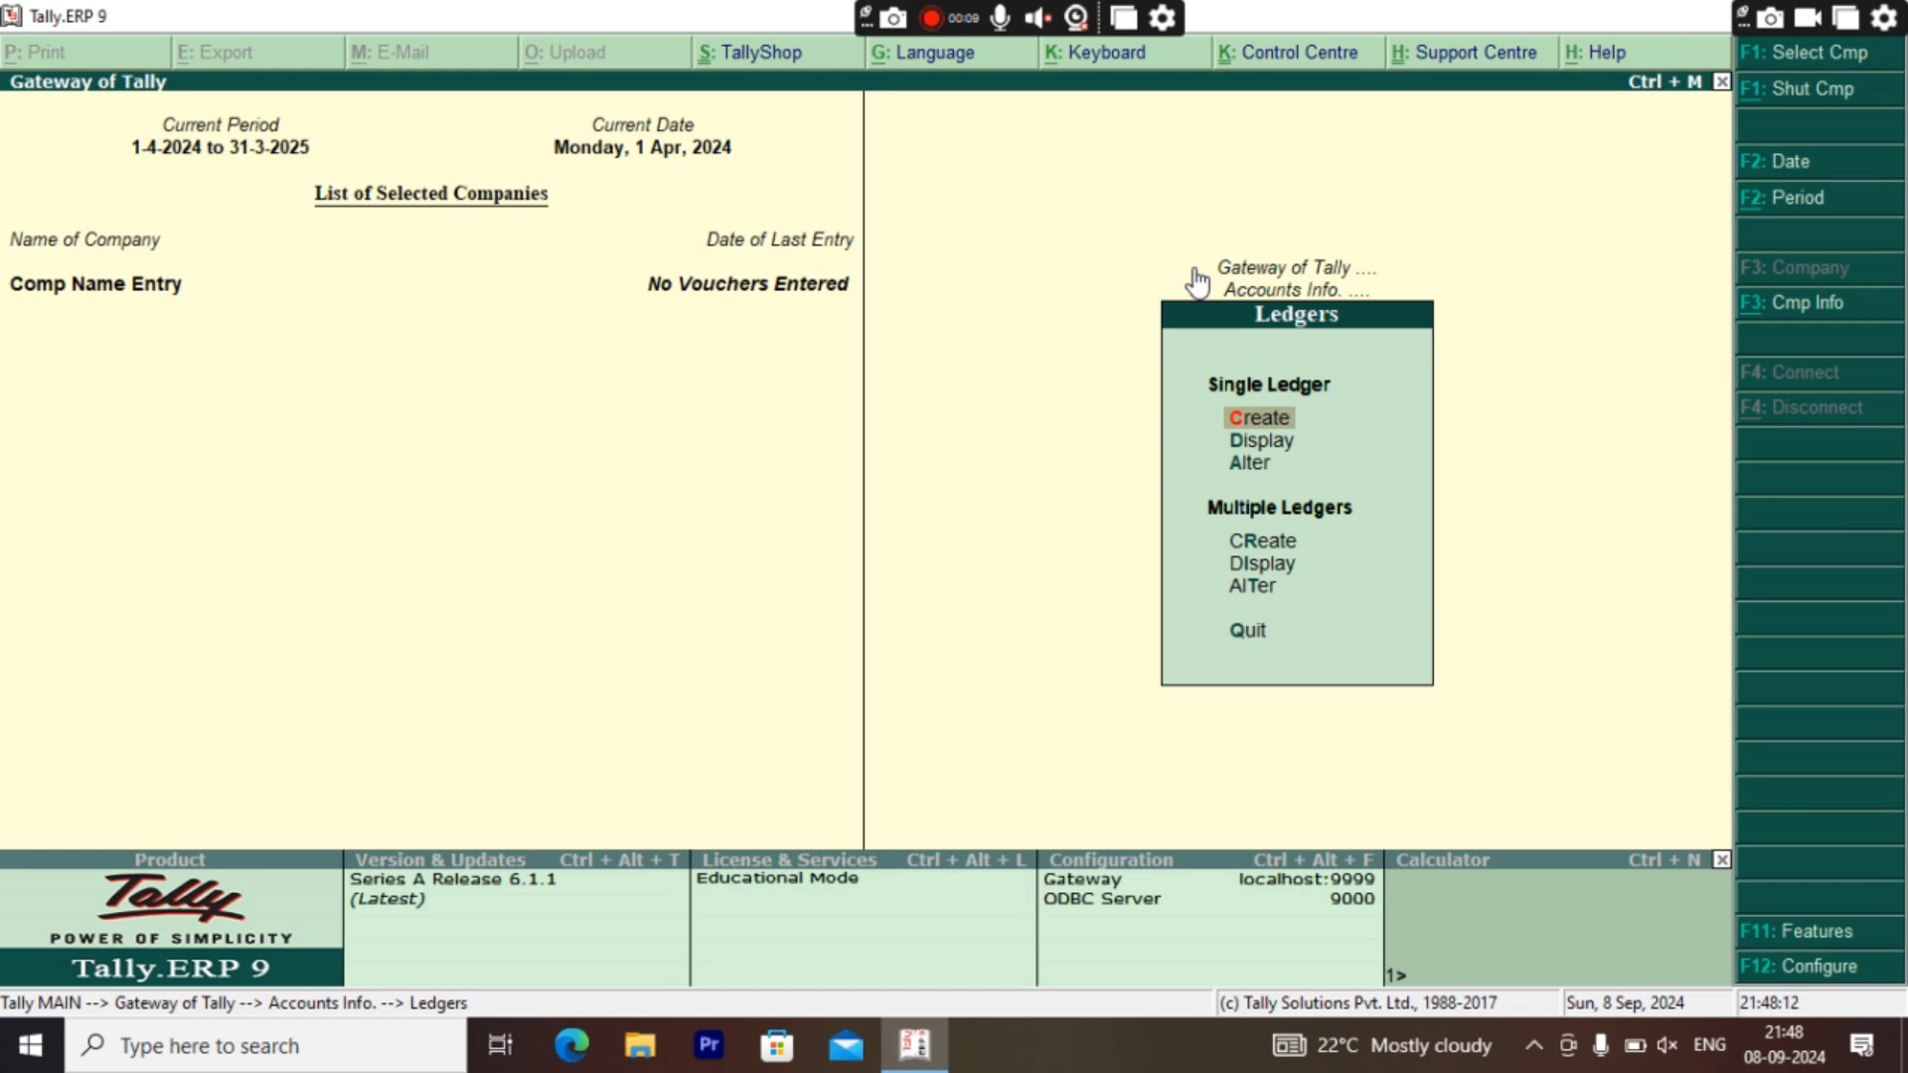
{"action": "key", "text": "Return"}
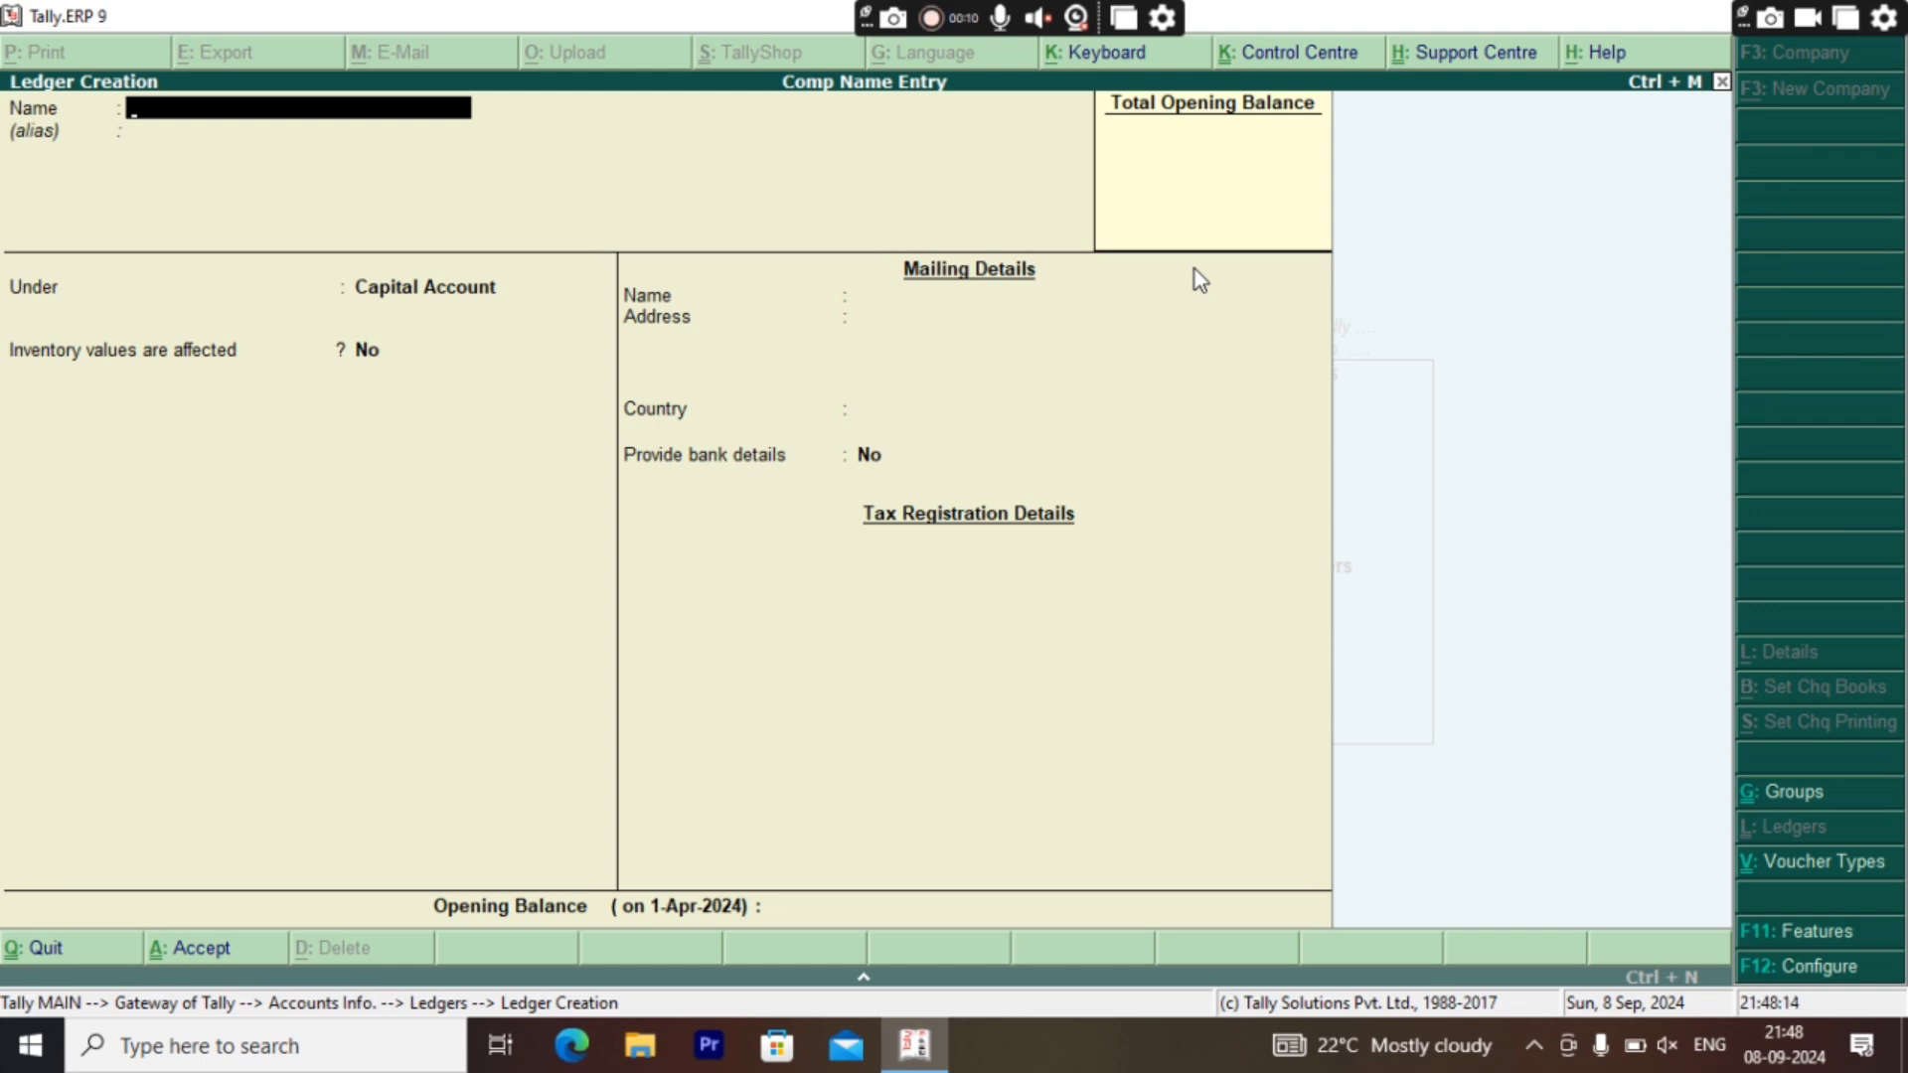
Step: Name the new ledger Purchase and place it under the Purchase Accounts group
{"action": "type", "text": "Purchase"}
{"action": "key", "text": "Return"}
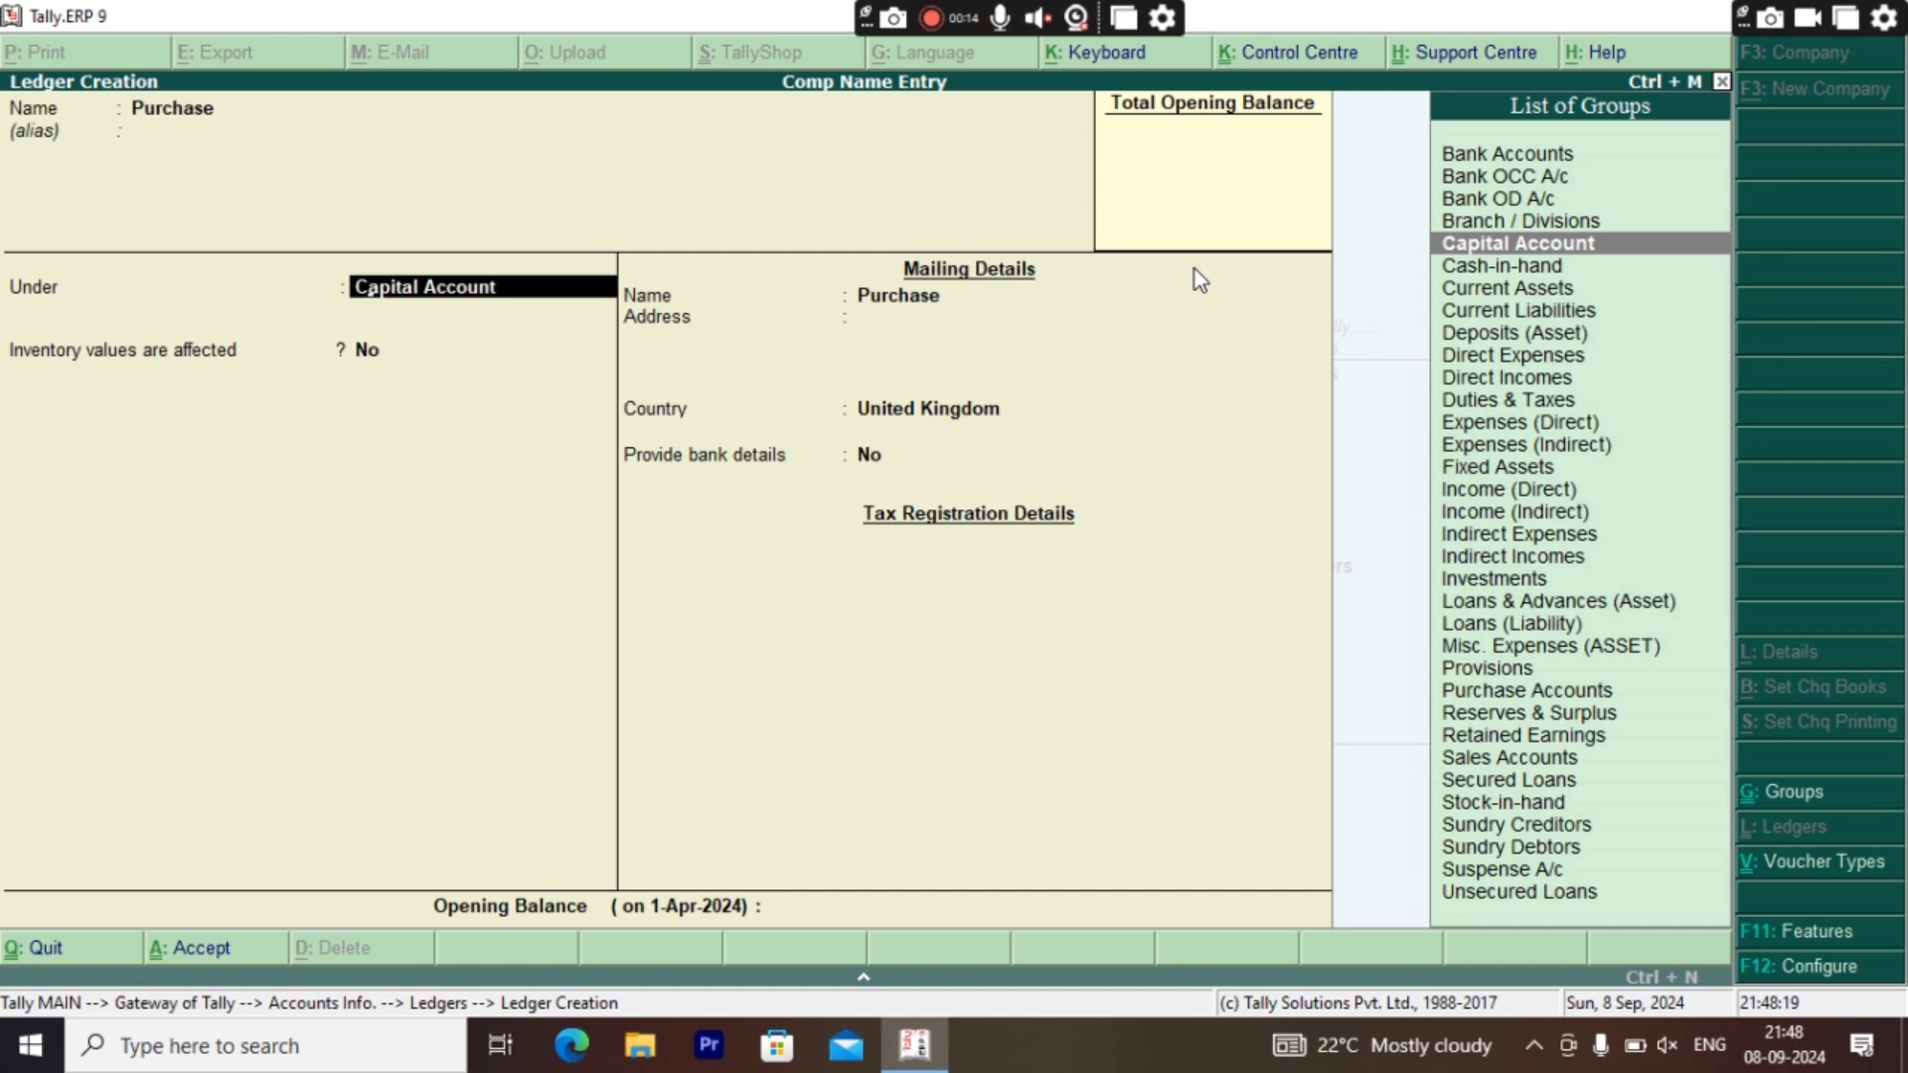
{"action": "type", "text": "Purchase"}
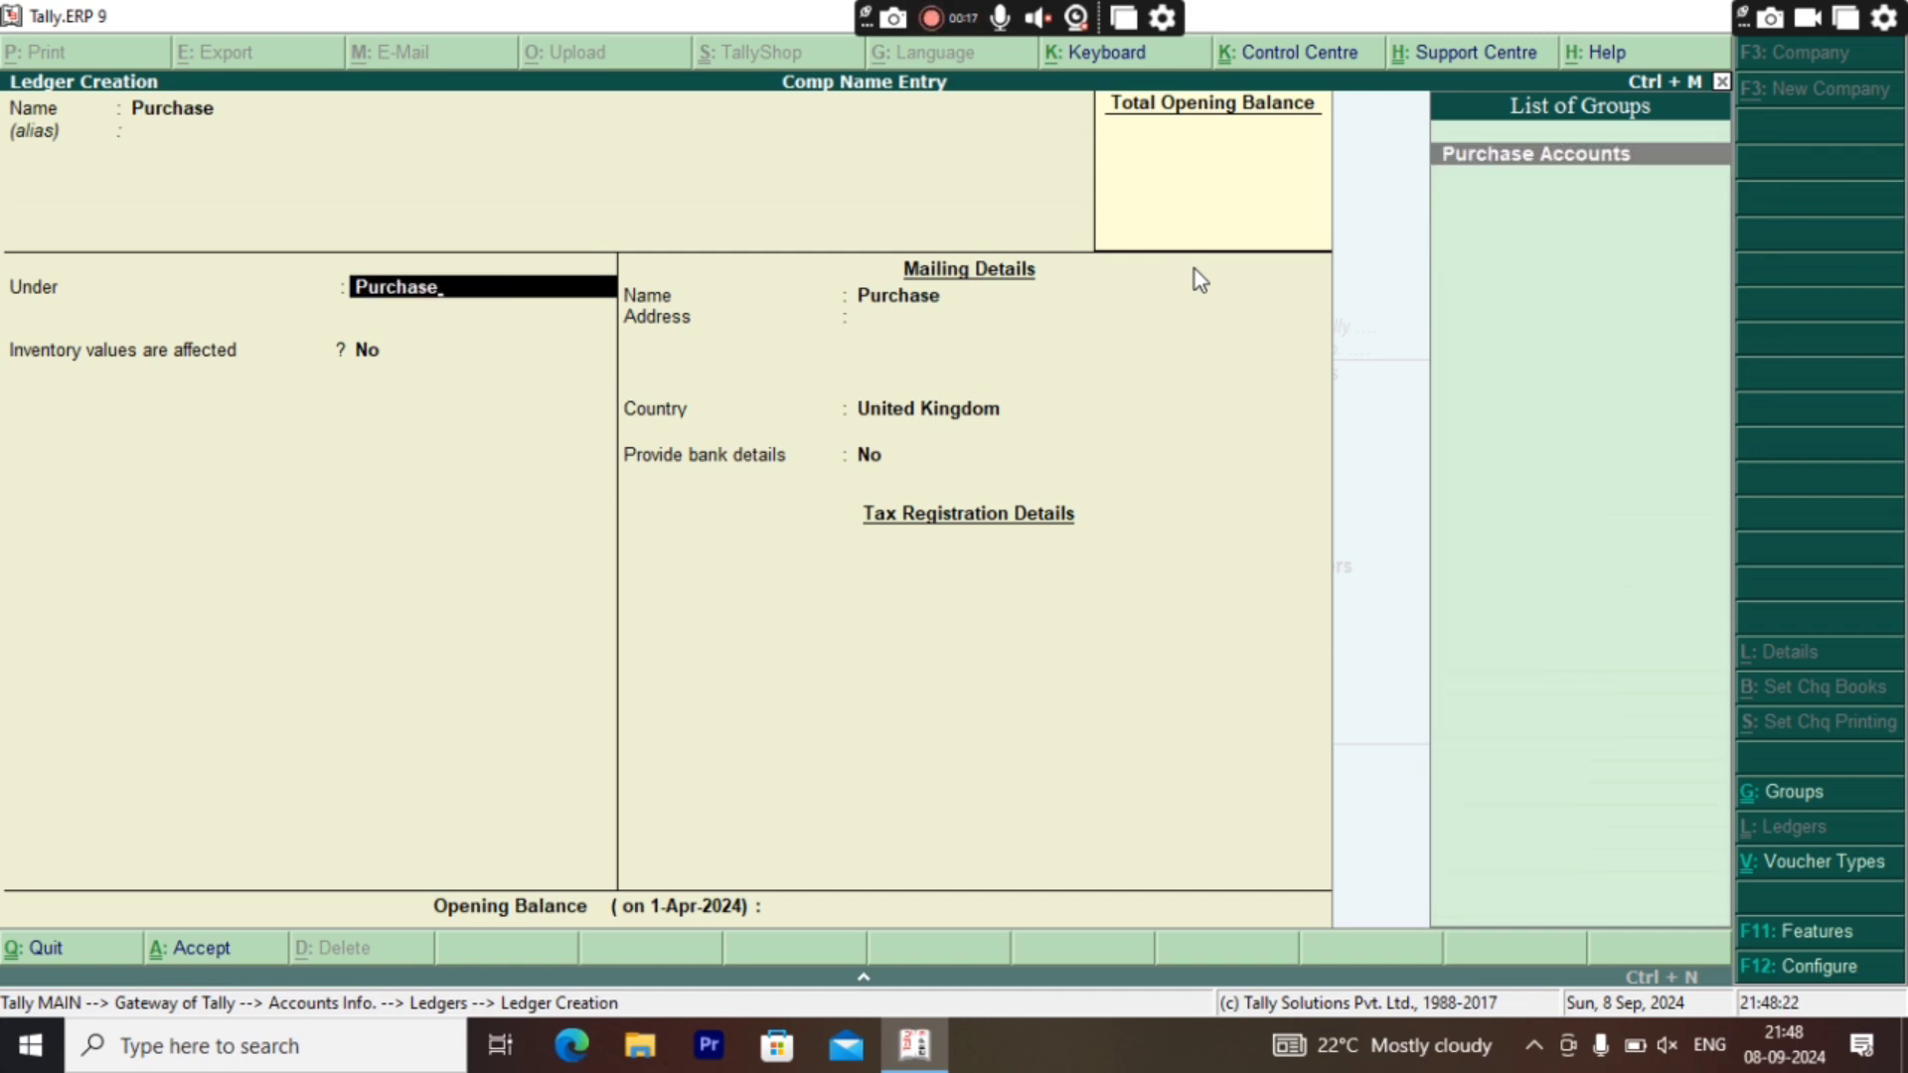
{"action": "key", "text": "Return"}
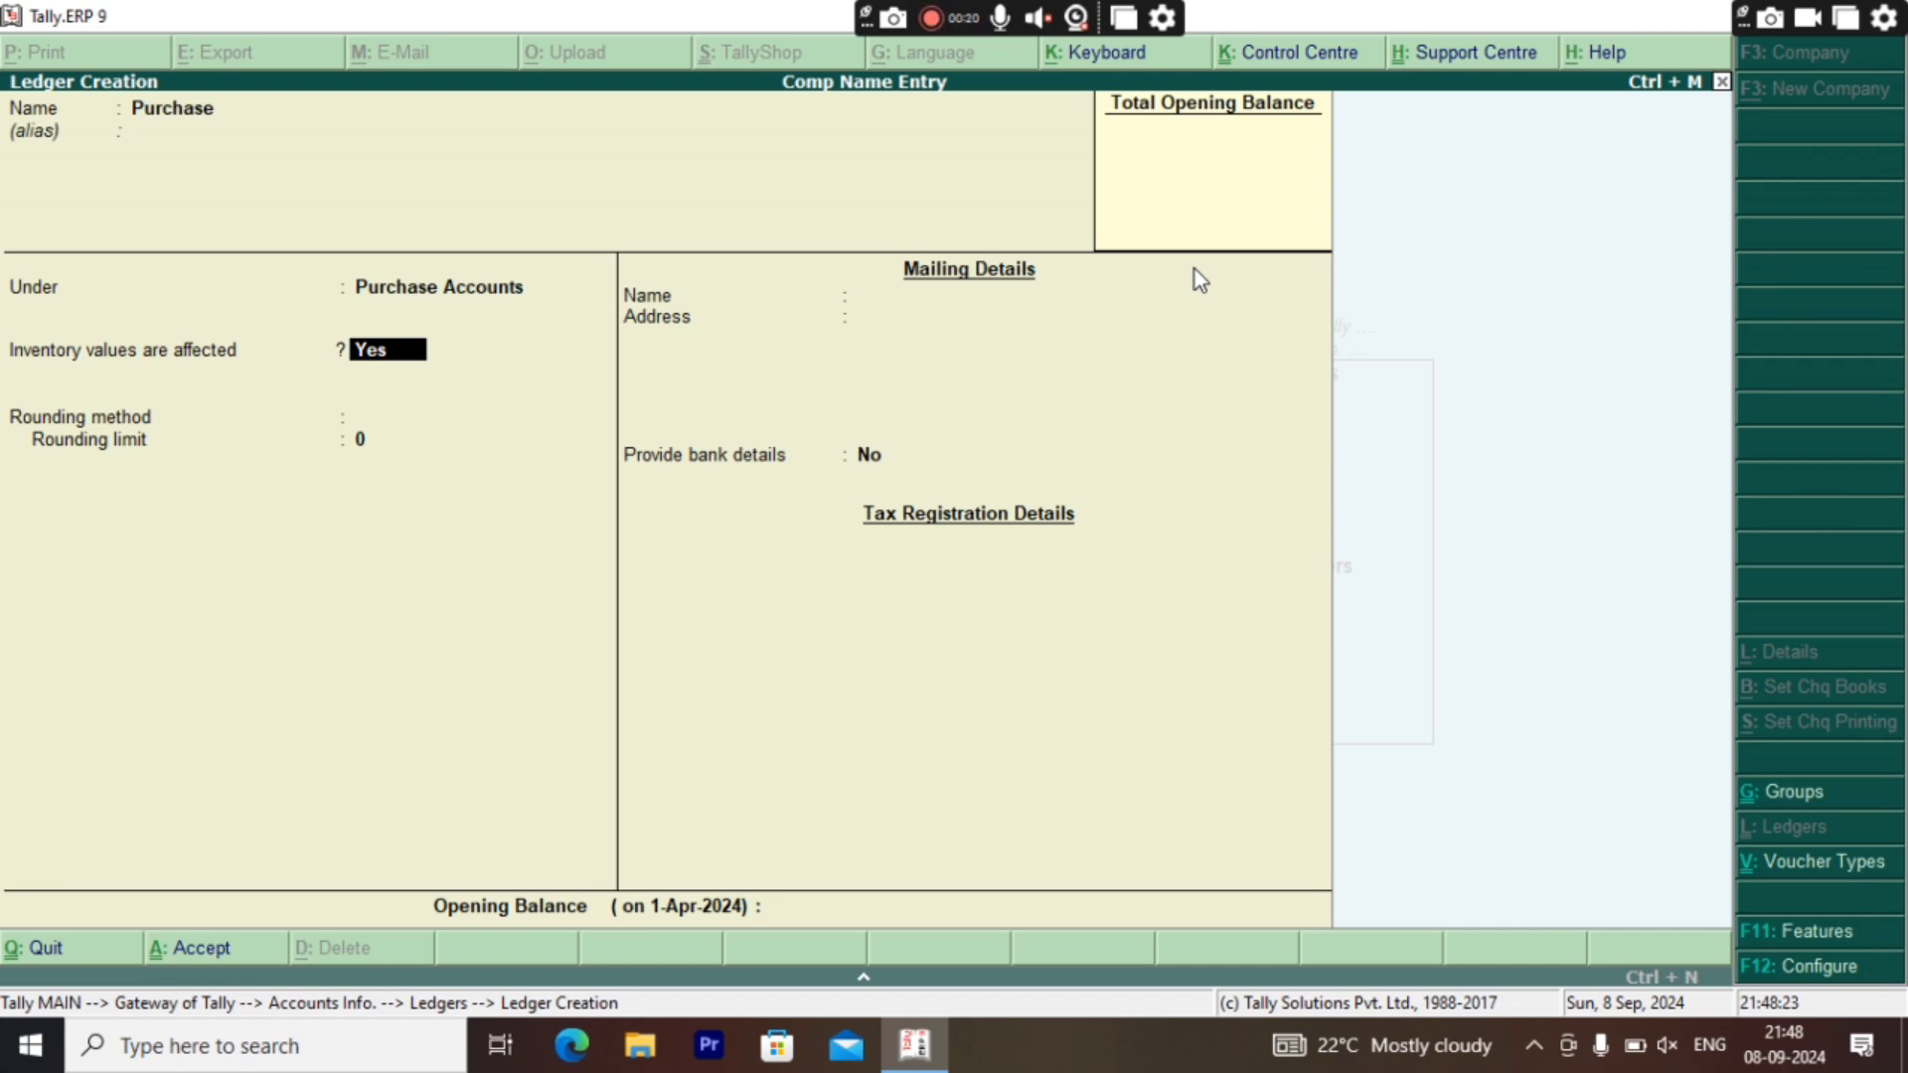
Step: Set inventory values affected to No and rounding to Not Applicable for the Purchase ledger, and save it without an opening balance
{"action": "type", "text": "n"}
{"action": "key", "text": "Return"}
{"action": "key", "text": "Return"}
{"action": "key", "text": "Return"}
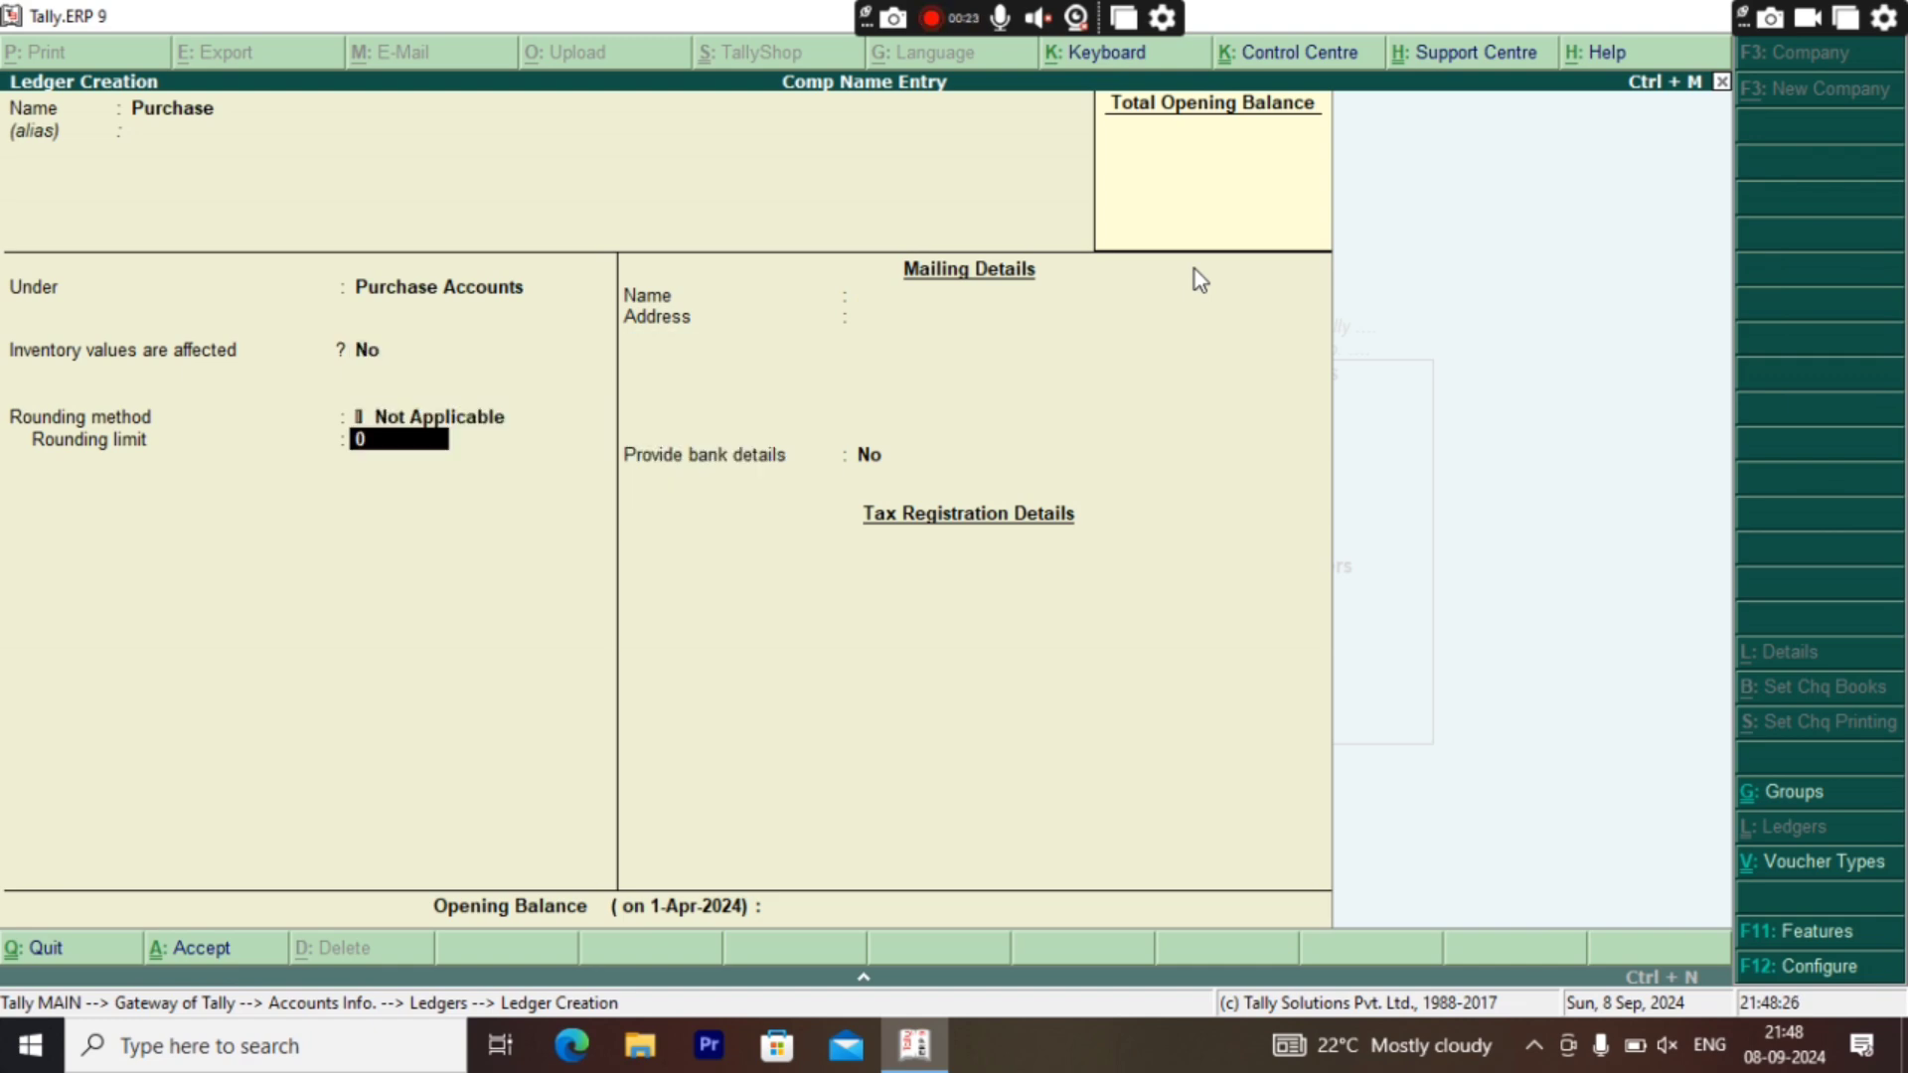
{"action": "key", "text": "Return"}
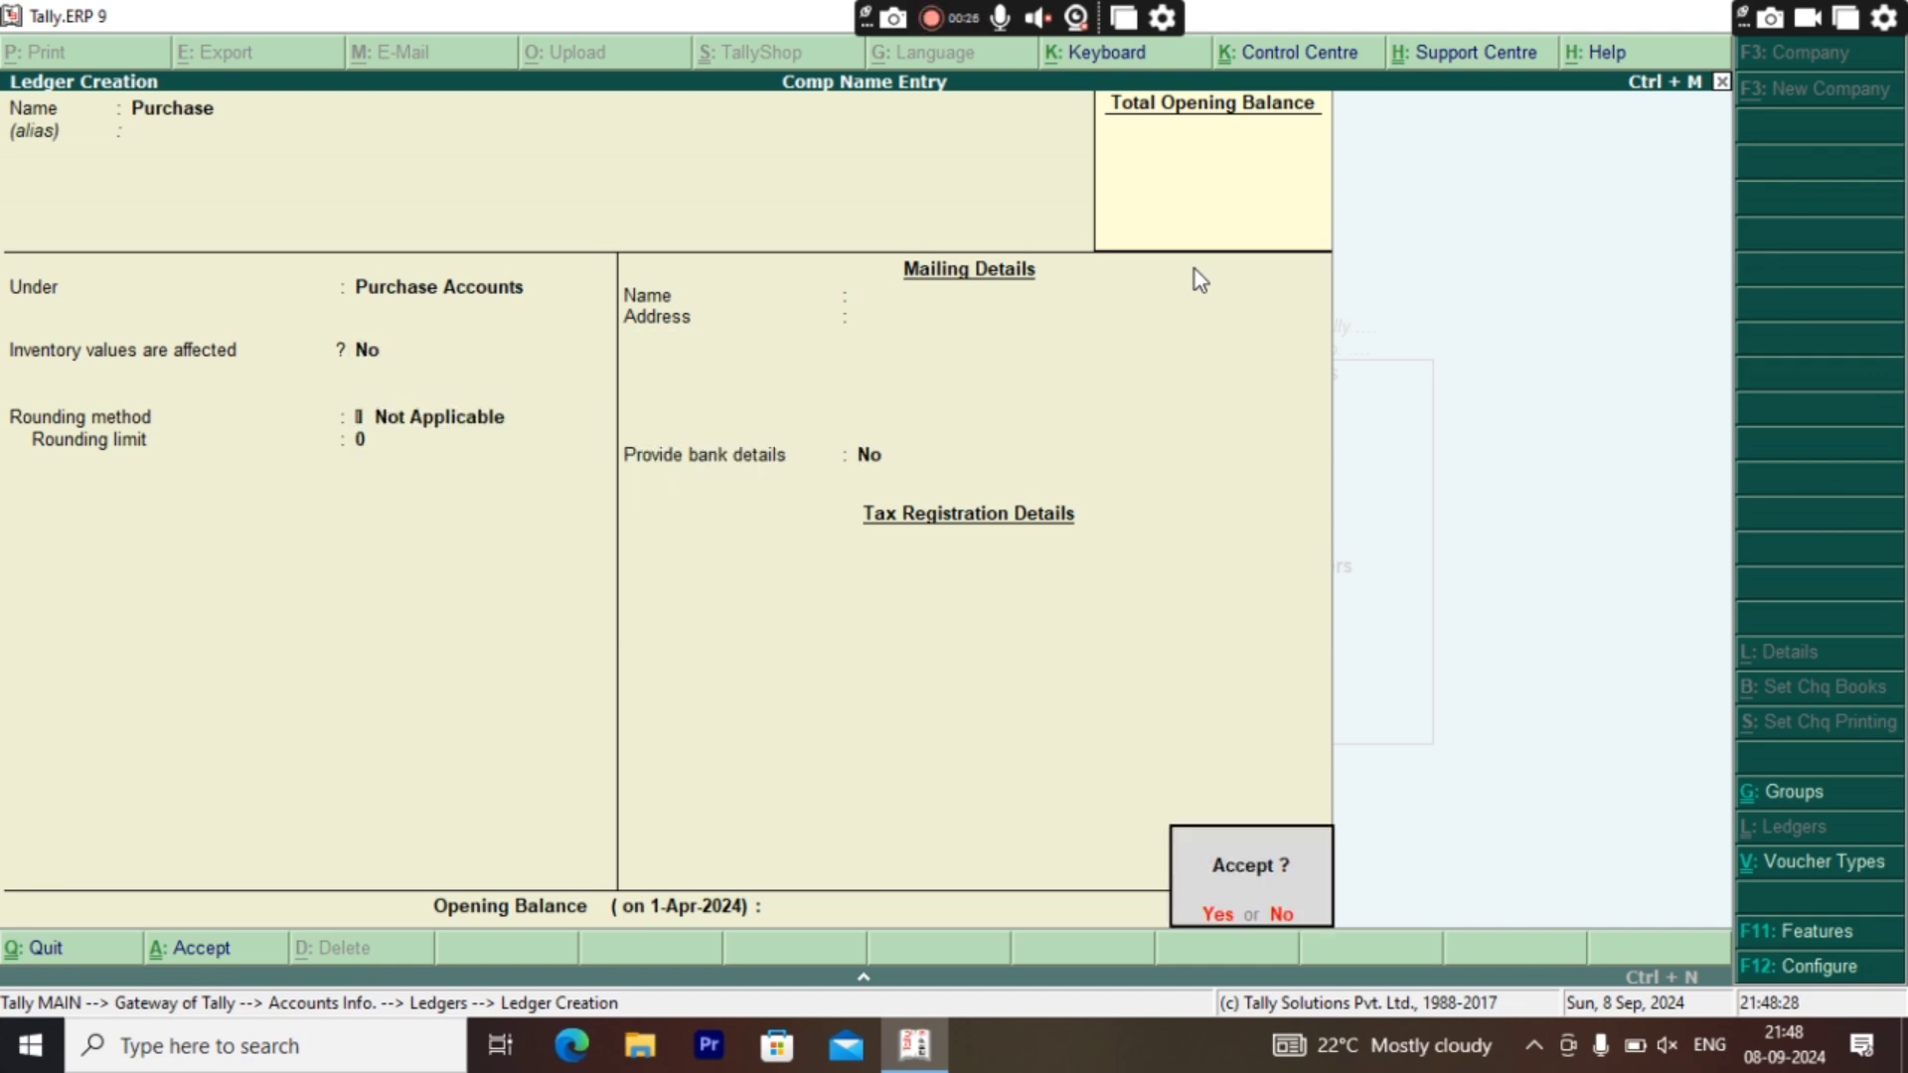
{"action": "key", "text": "Return"}
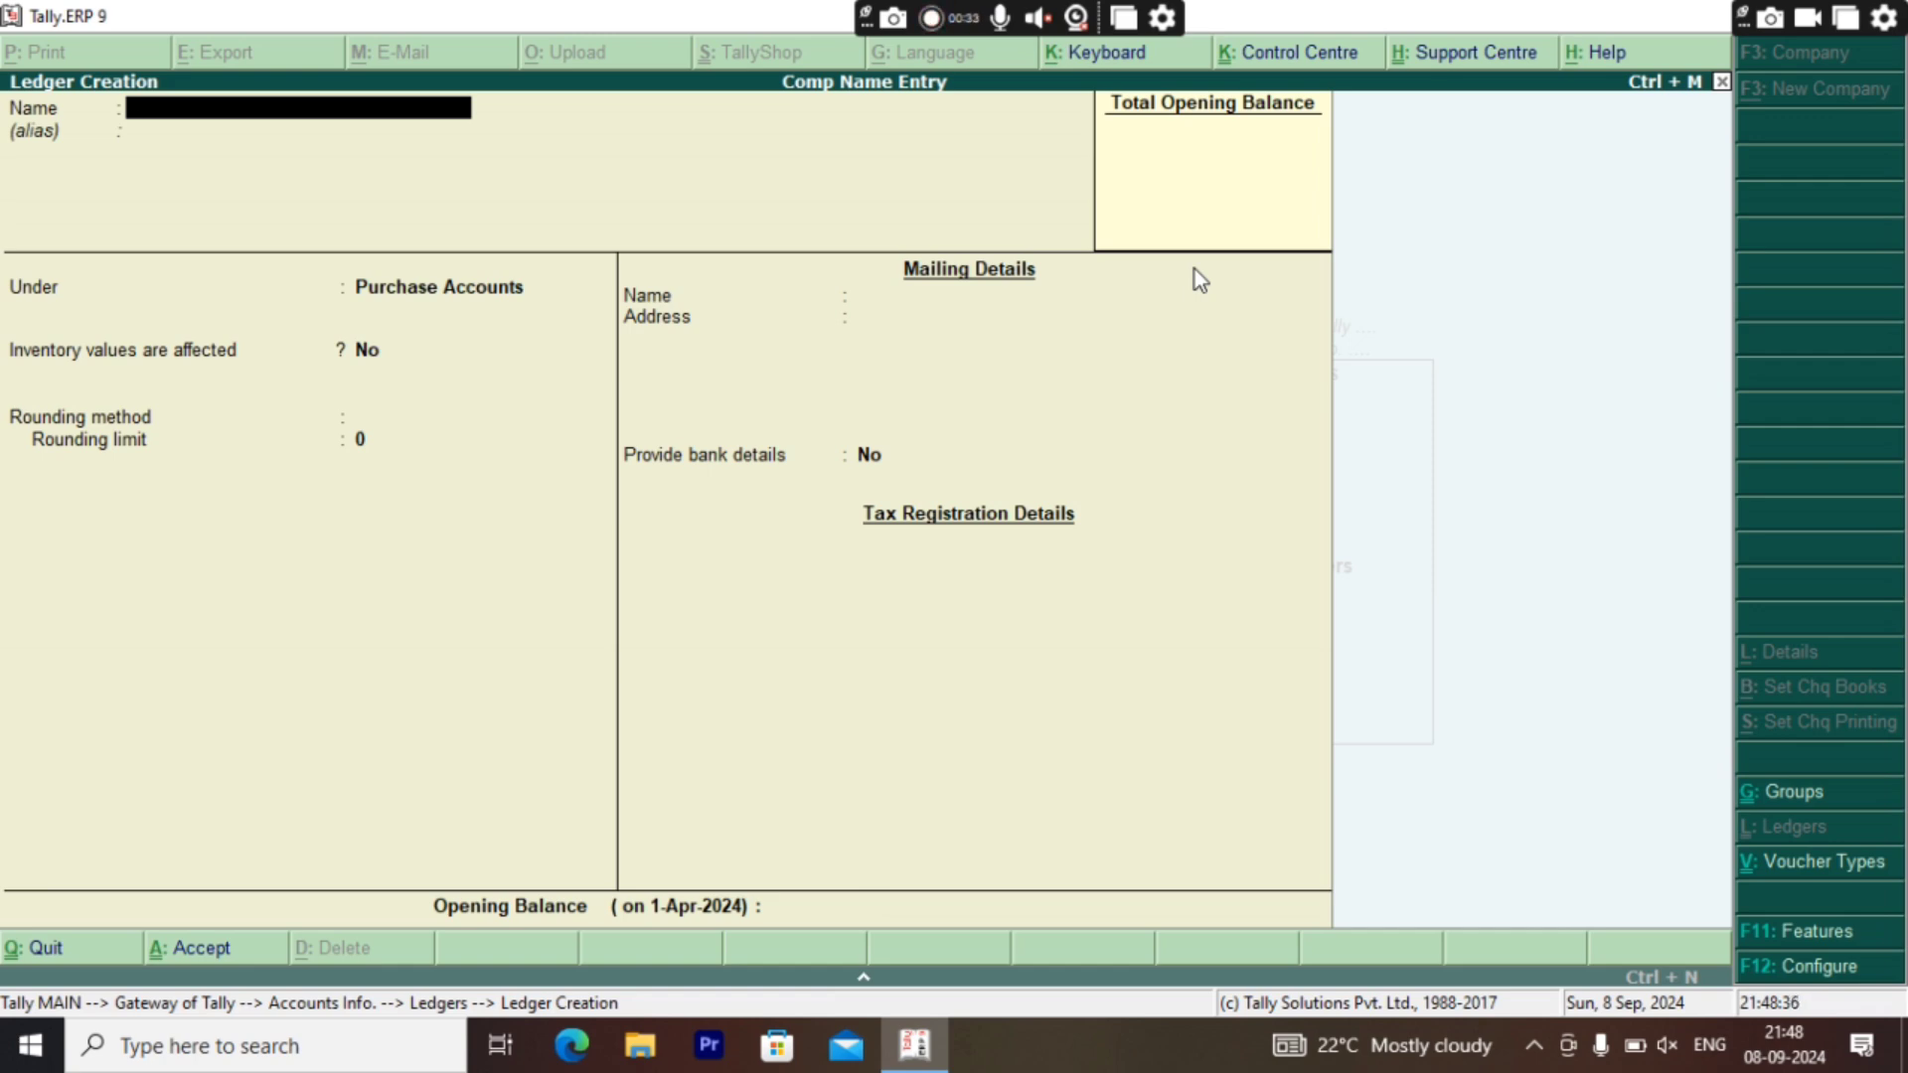
Step: Start a ledger named Abc Comp and place it under the Sundry Creditors group
{"action": "type", "text": "Abc Comp"}
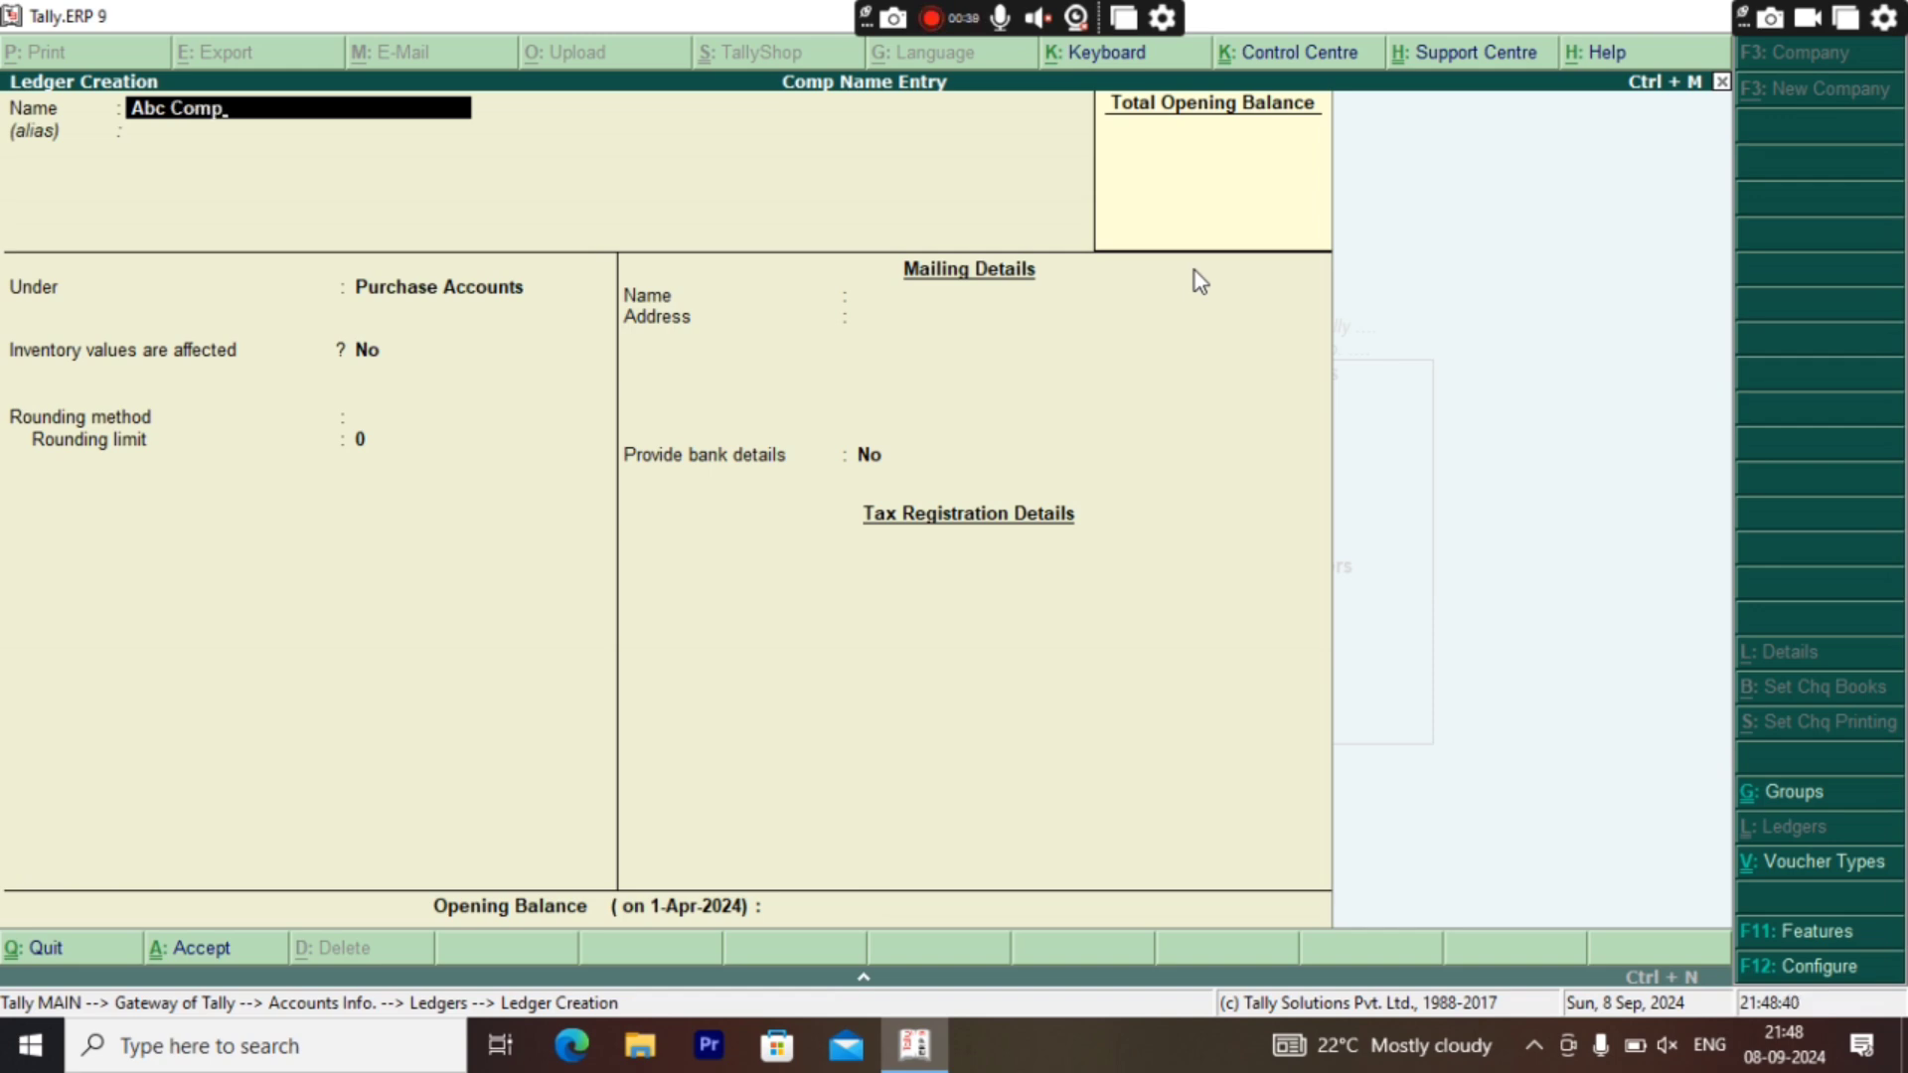
{"action": "key", "text": "Return"}
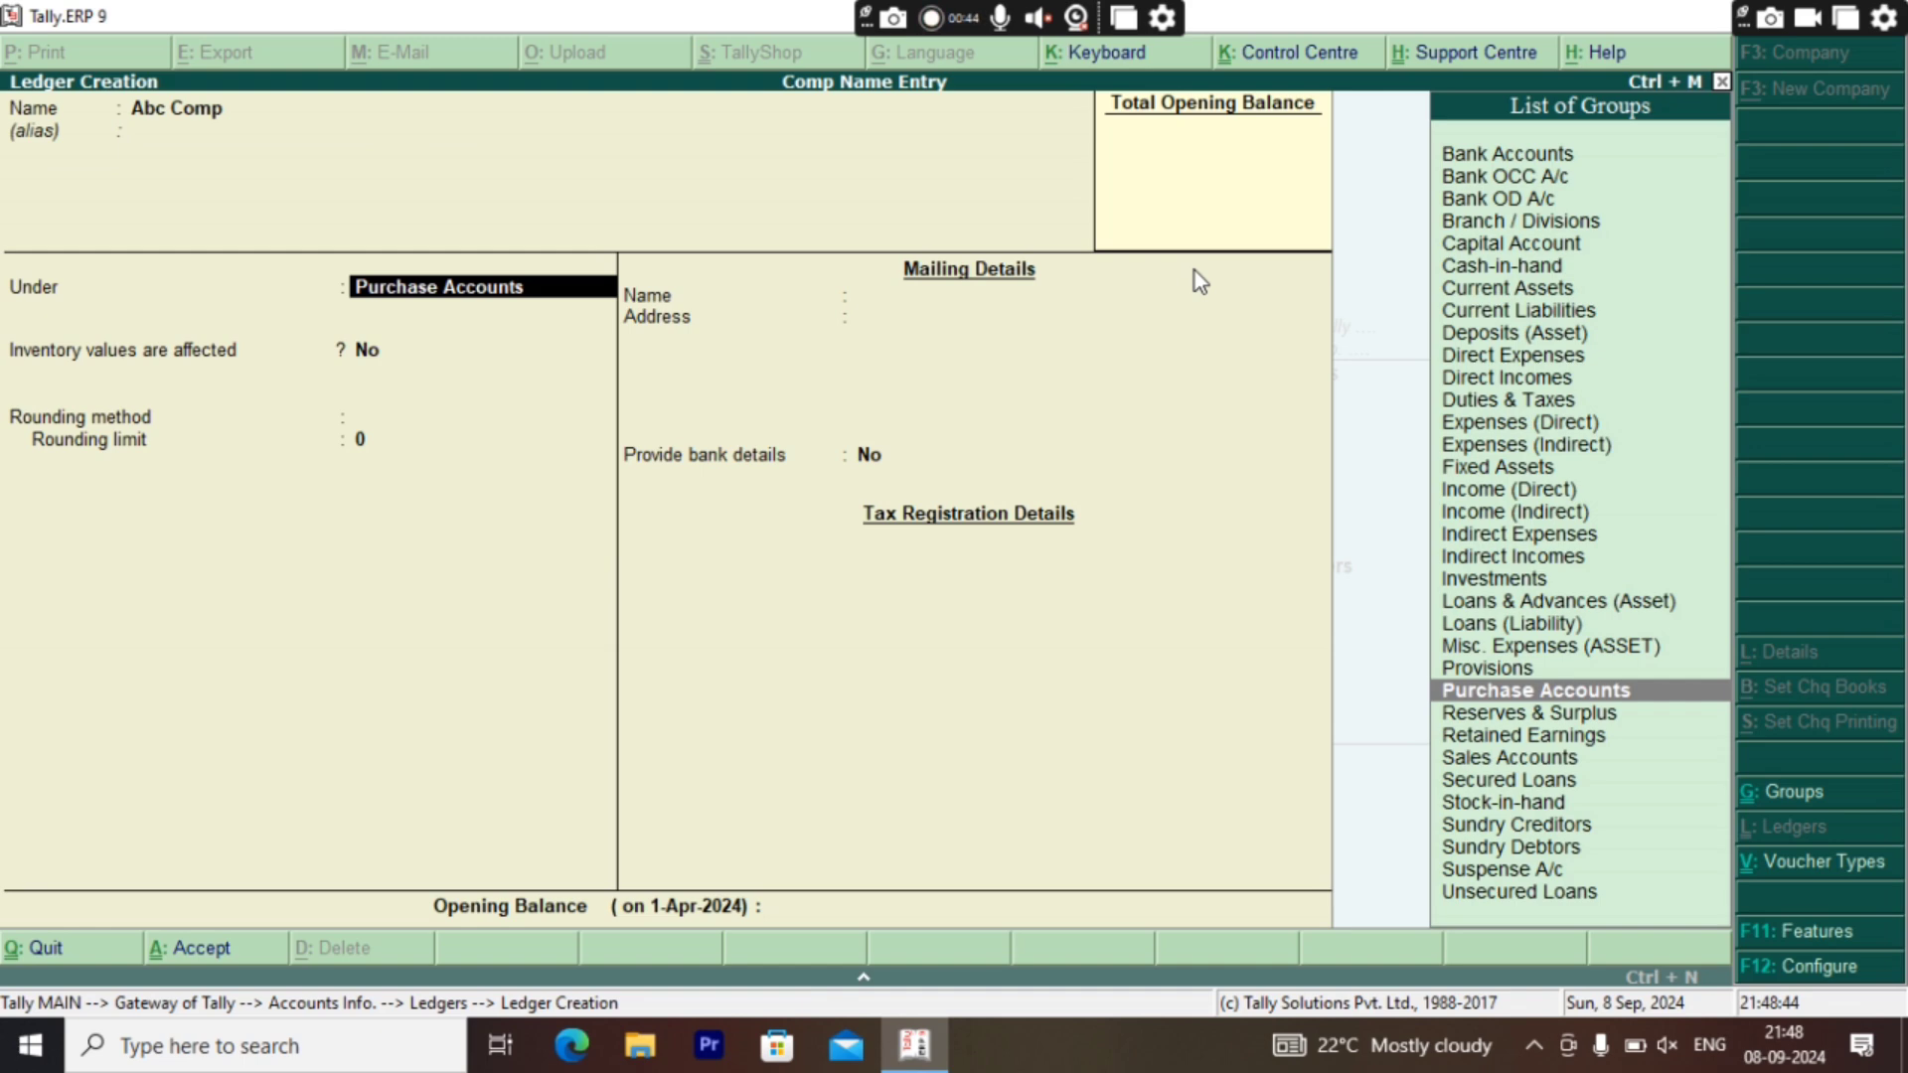
{"action": "type", "text": "S"}
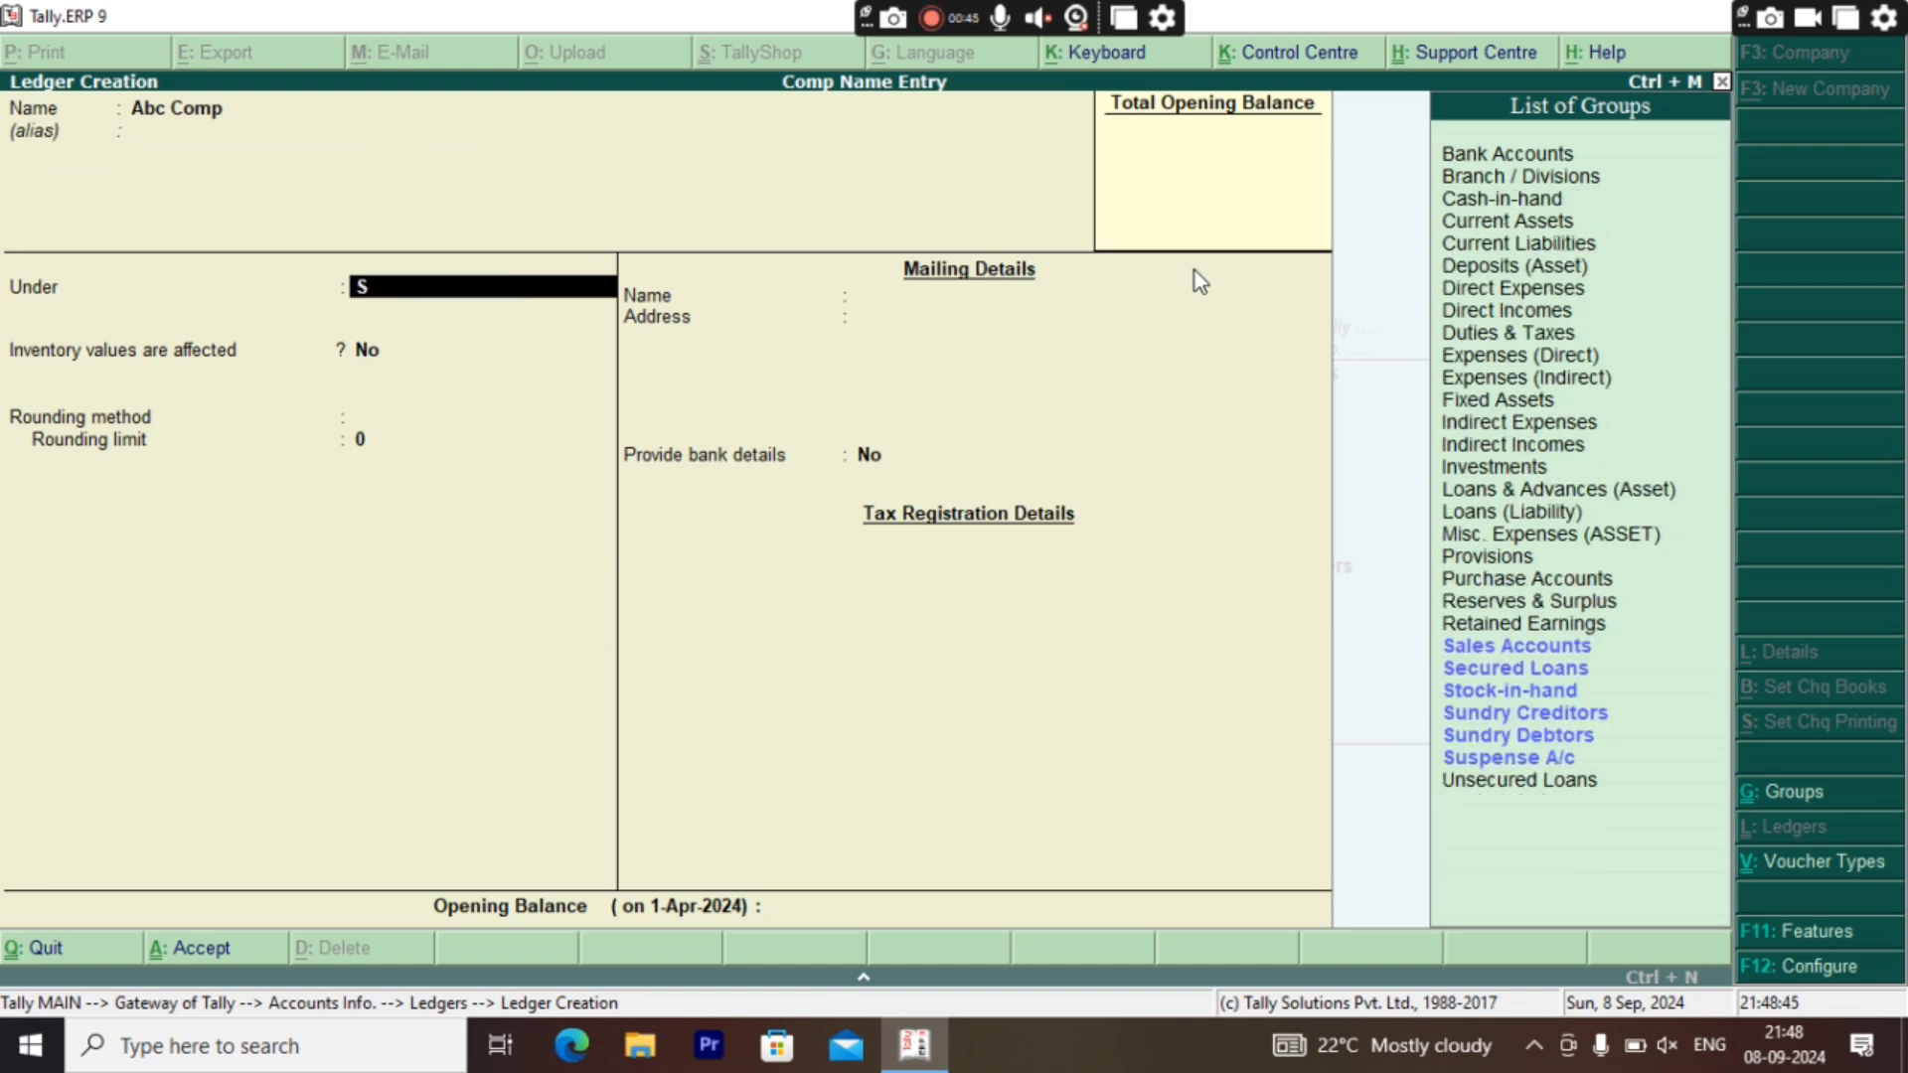
{"action": "type", "text": "undry"}
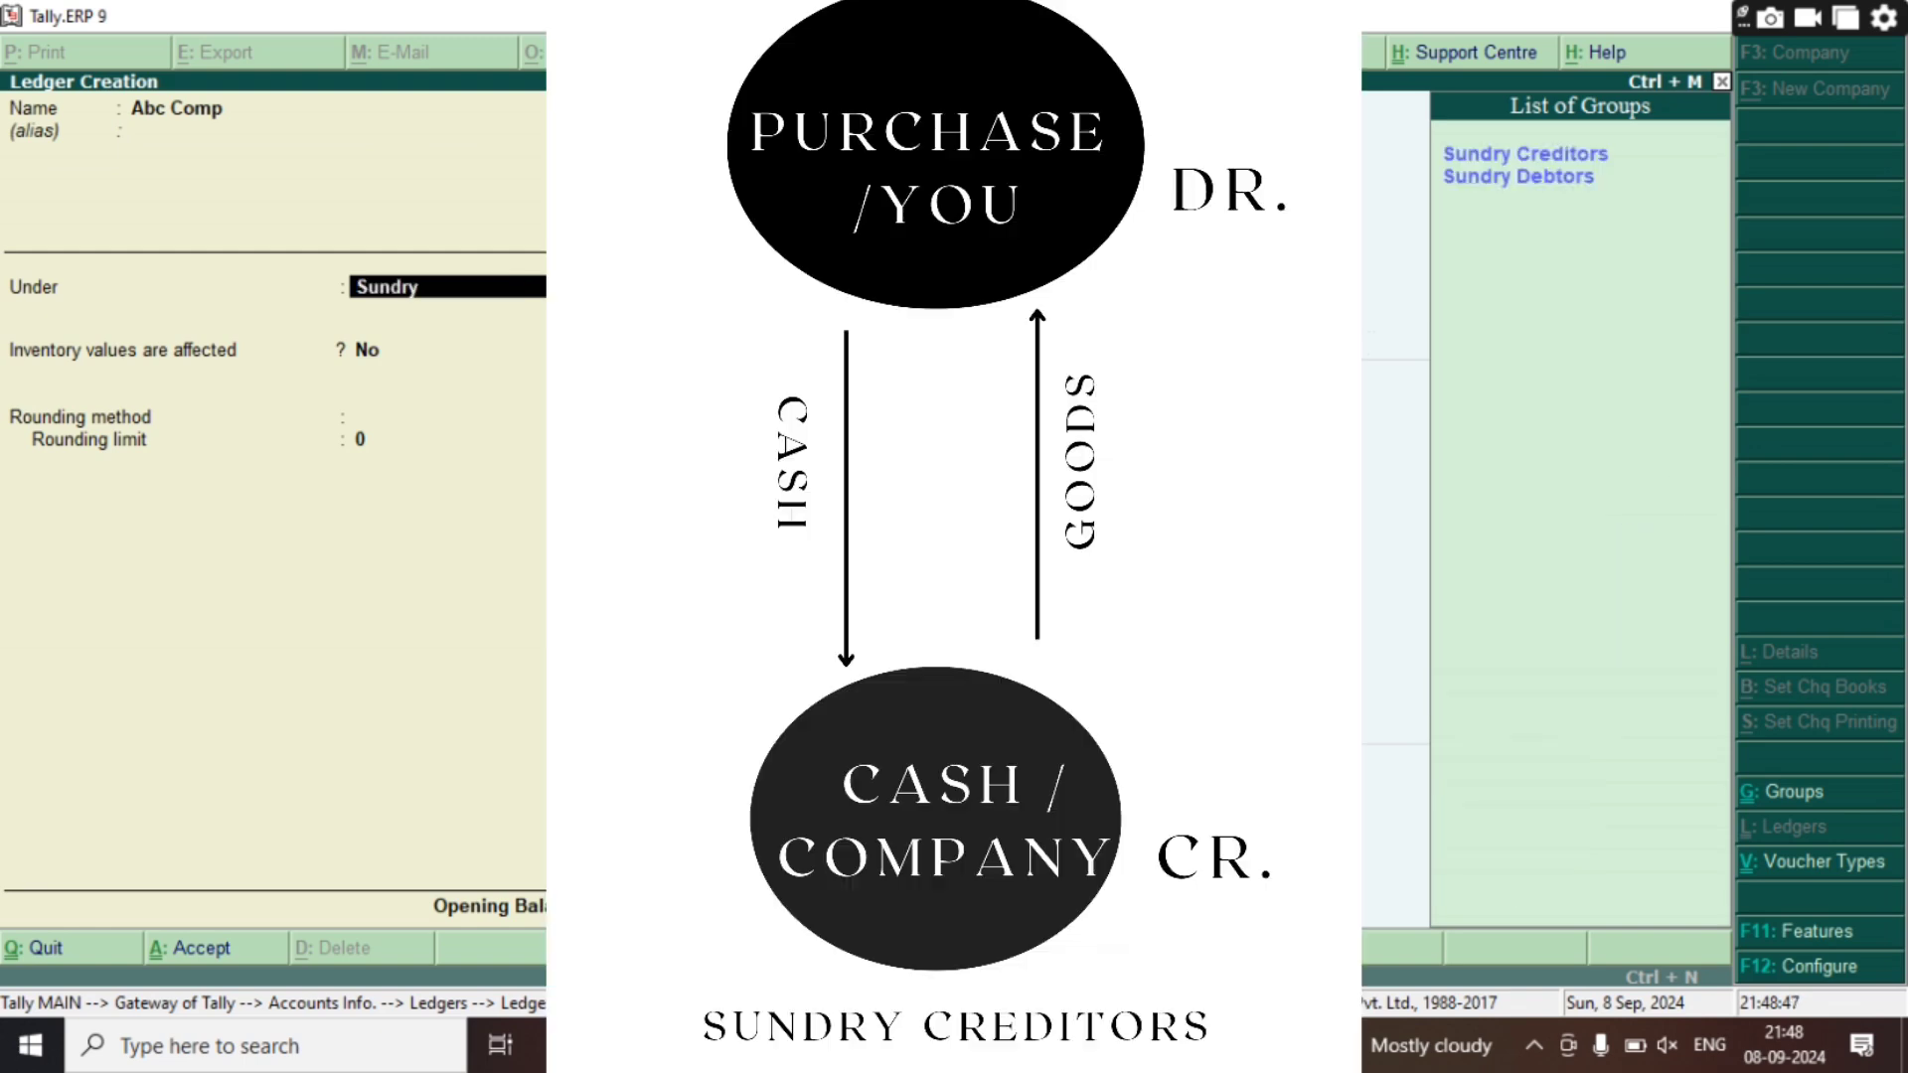
{"action": "left_click", "coordinate": [1525, 154]}
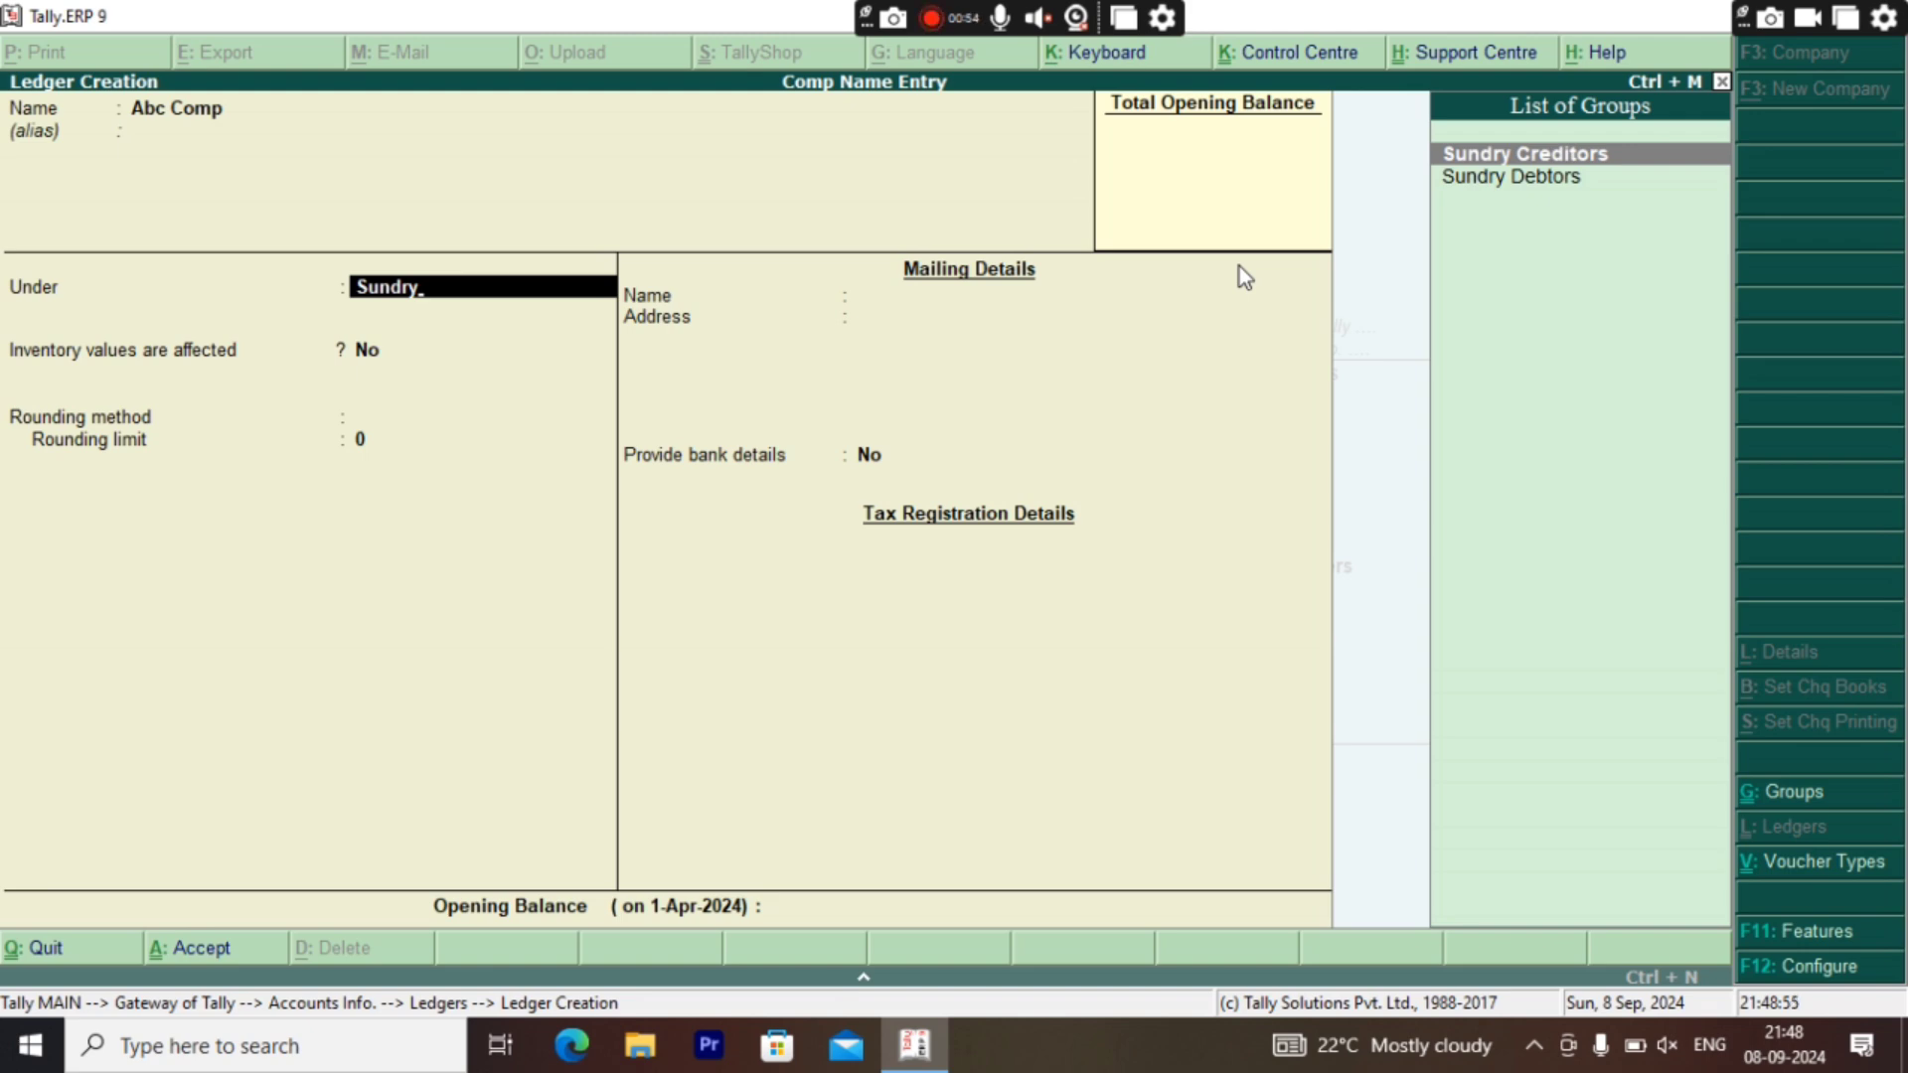
{"action": "key", "text": "Return"}
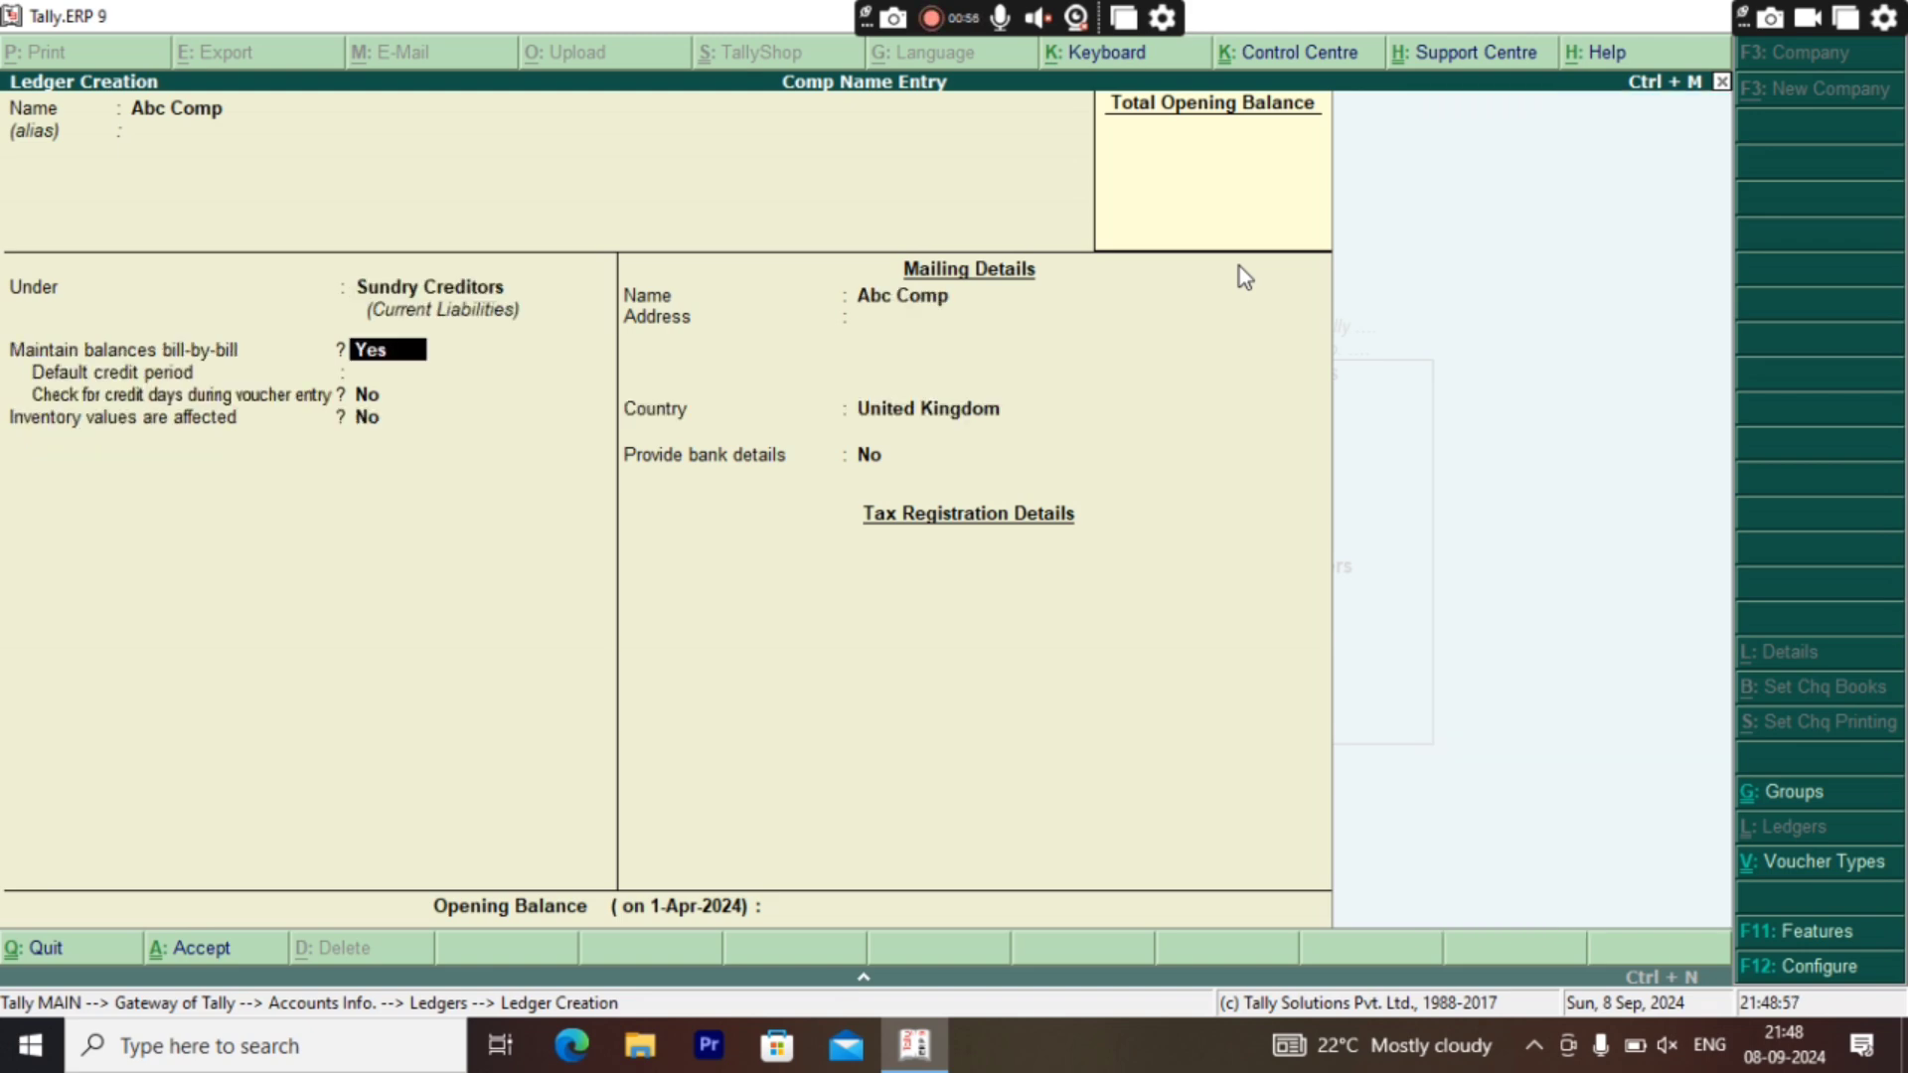
Step: Set bill-by-bill balances to No for the Abc Comp ledger, keep the remaining defaults and save it without an opening balance
{"action": "key", "text": "Return"}
{"action": "key", "text": "BackSpace"}
{"action": "type", "text": "n"}
{"action": "key", "text": "Return"}
{"action": "key", "text": "Return"}
{"action": "key", "text": "Return"}
{"action": "key", "text": "Return"}
{"action": "key", "text": "Return"}
{"action": "key", "text": "Return"}
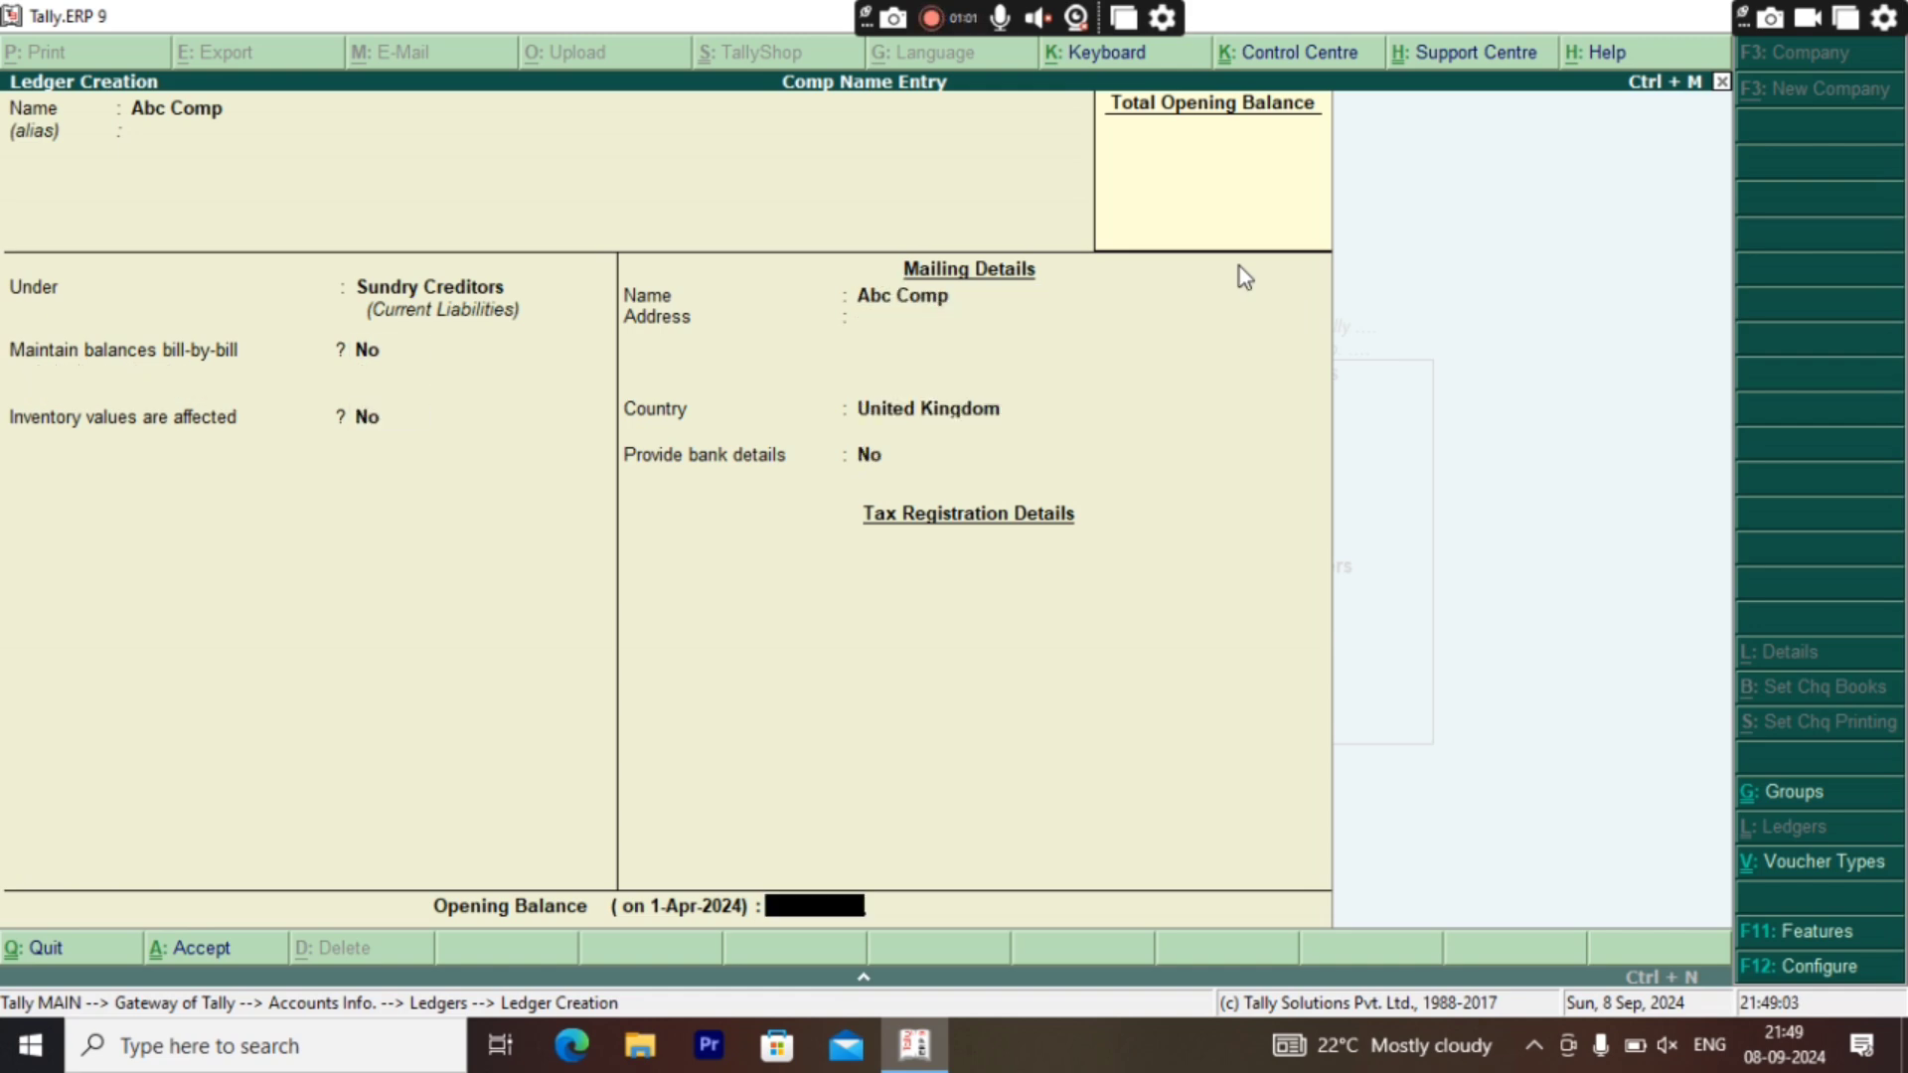
{"action": "key", "text": "Return"}
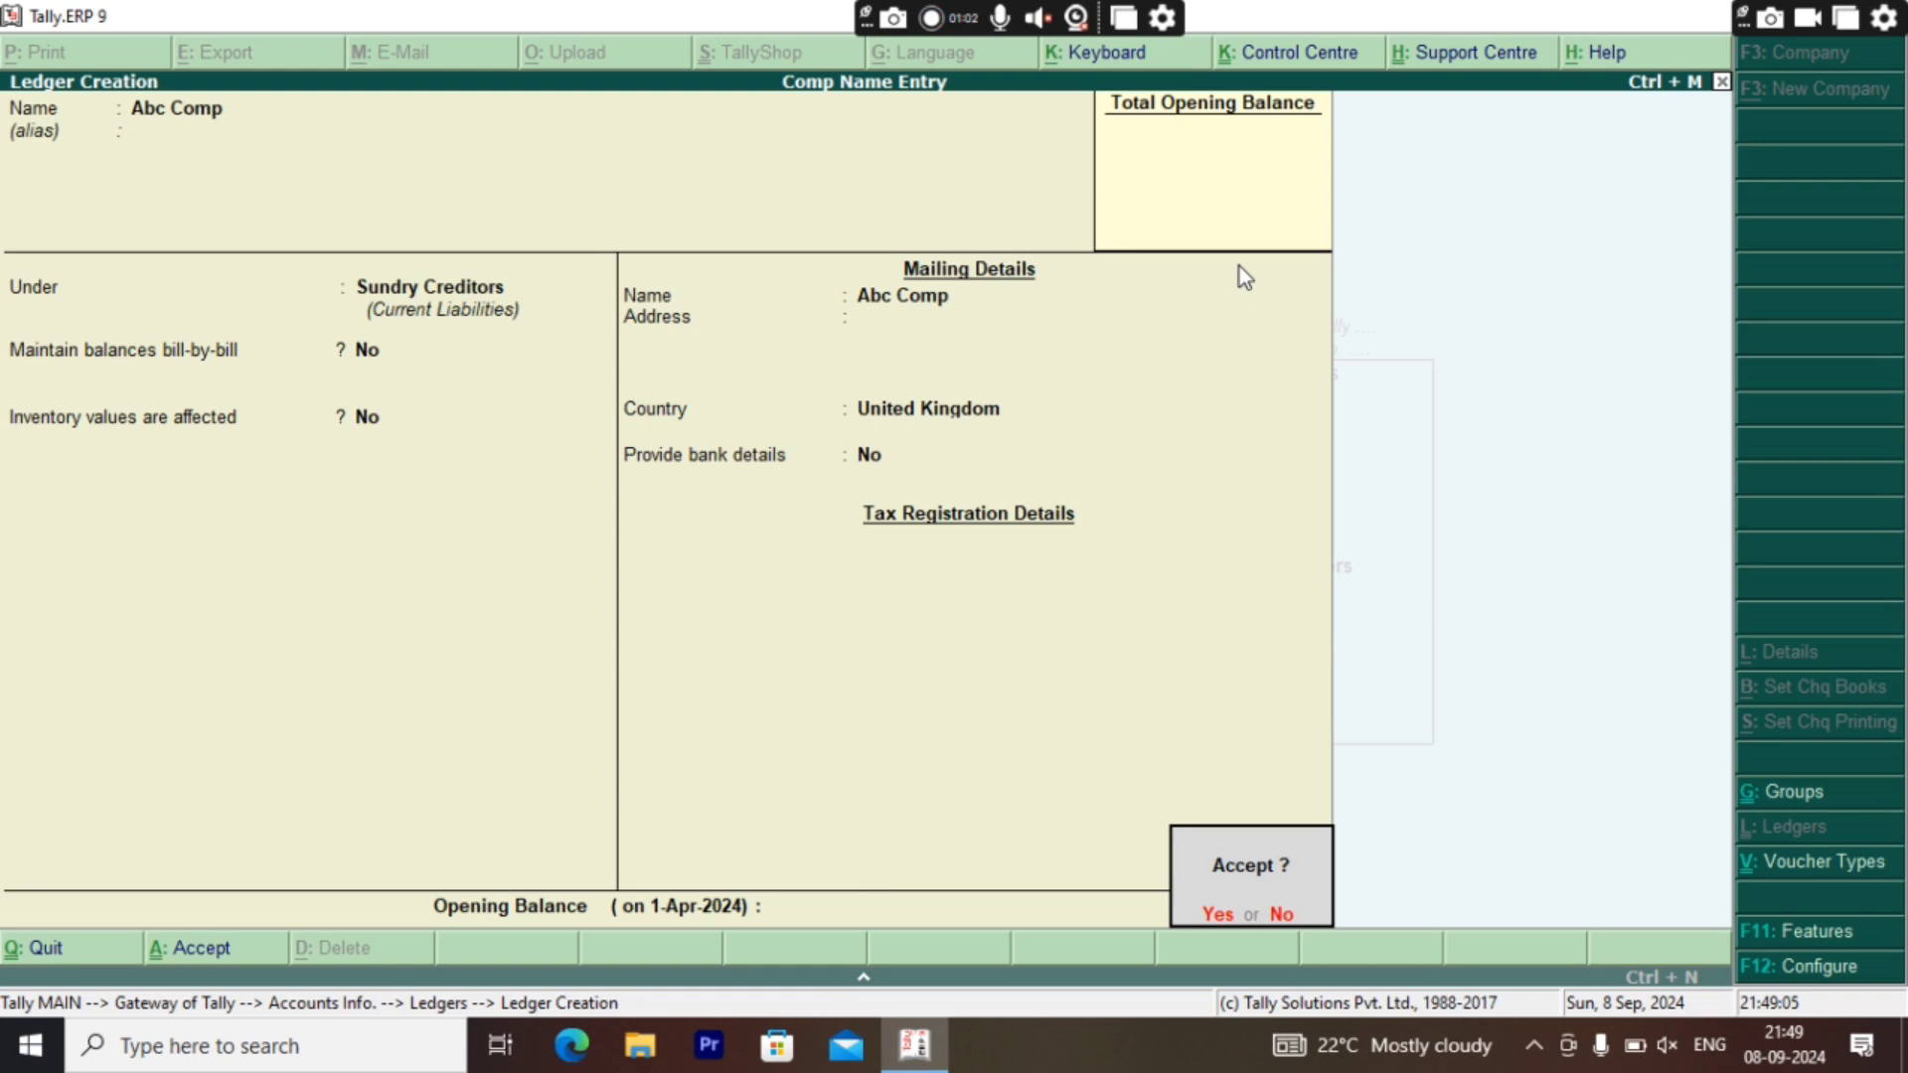
{"action": "key", "text": "Return"}
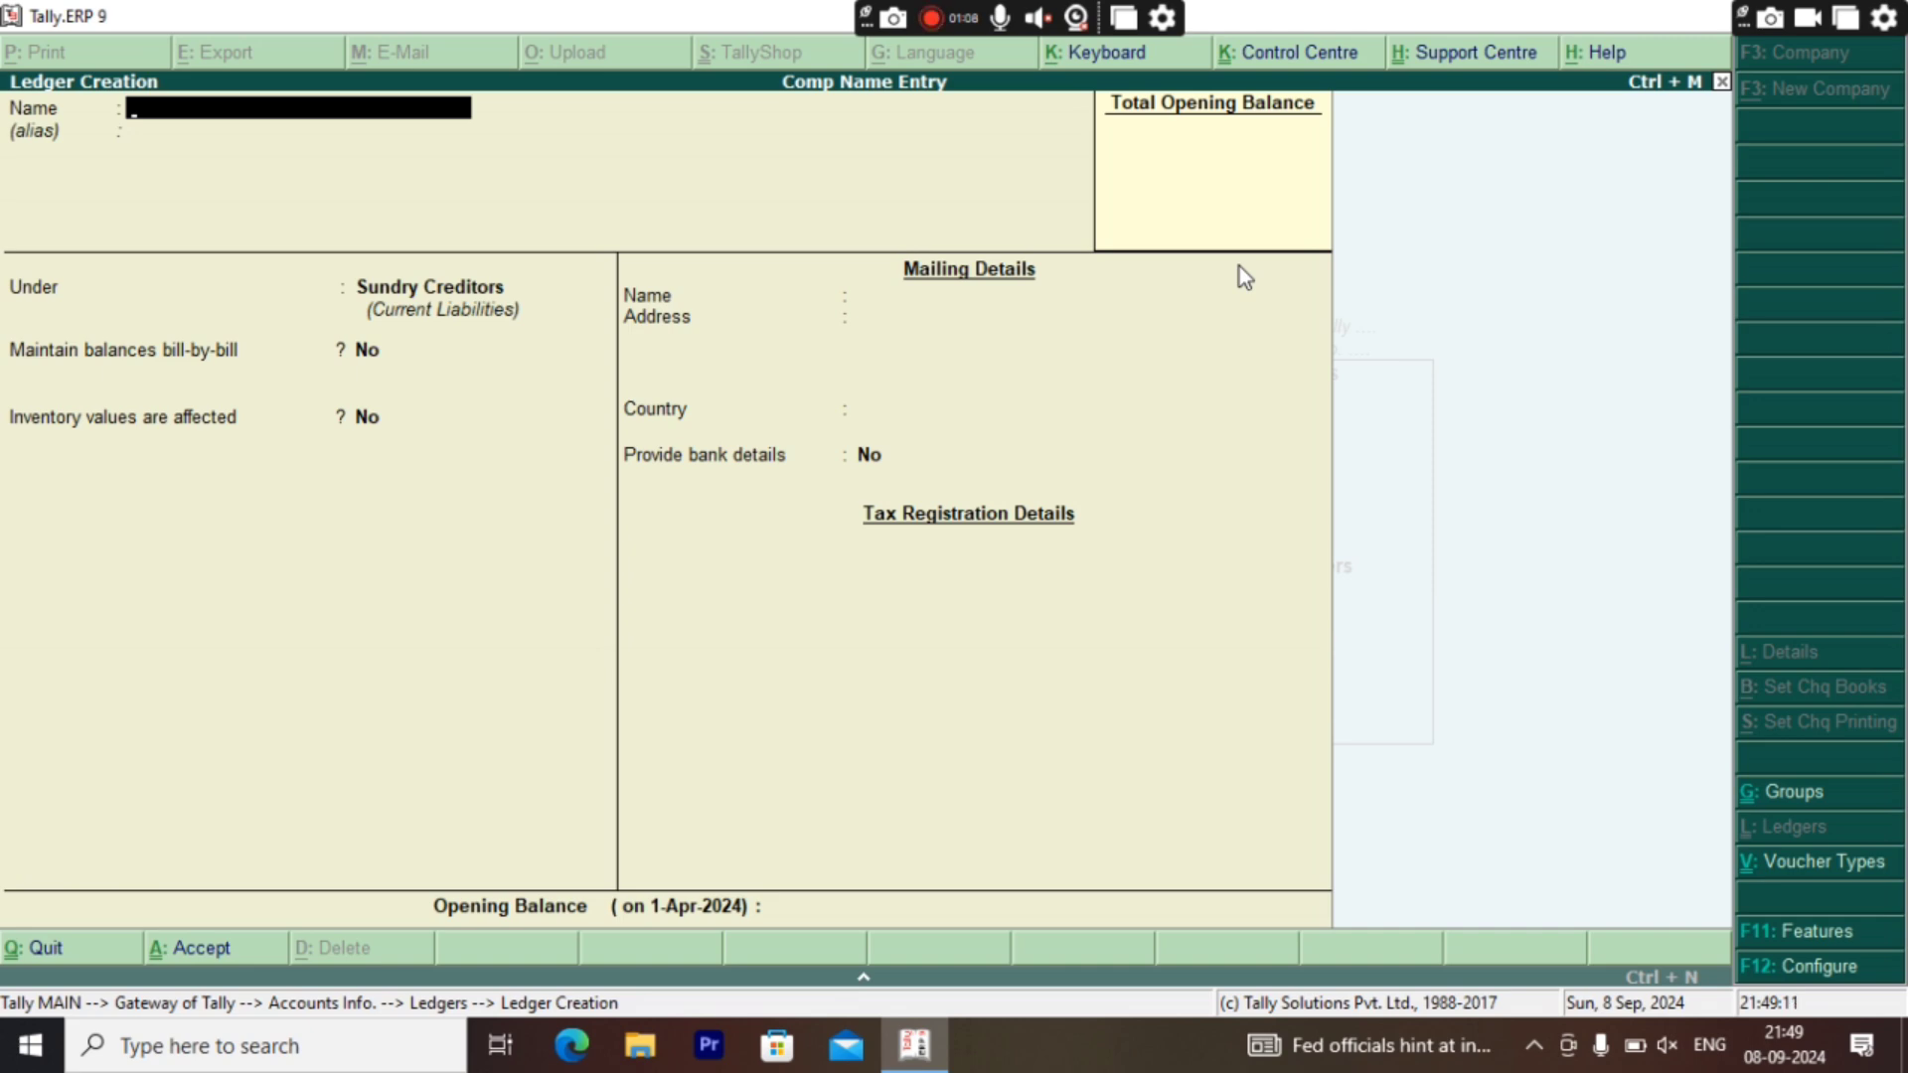
Step: Start a ledger named Sales and place it under the Sales Accounts group
{"action": "type", "text": "Sales"}
{"action": "key", "text": "Return"}
{"action": "key", "text": "Return"}
{"action": "type", "text": "Sales"}
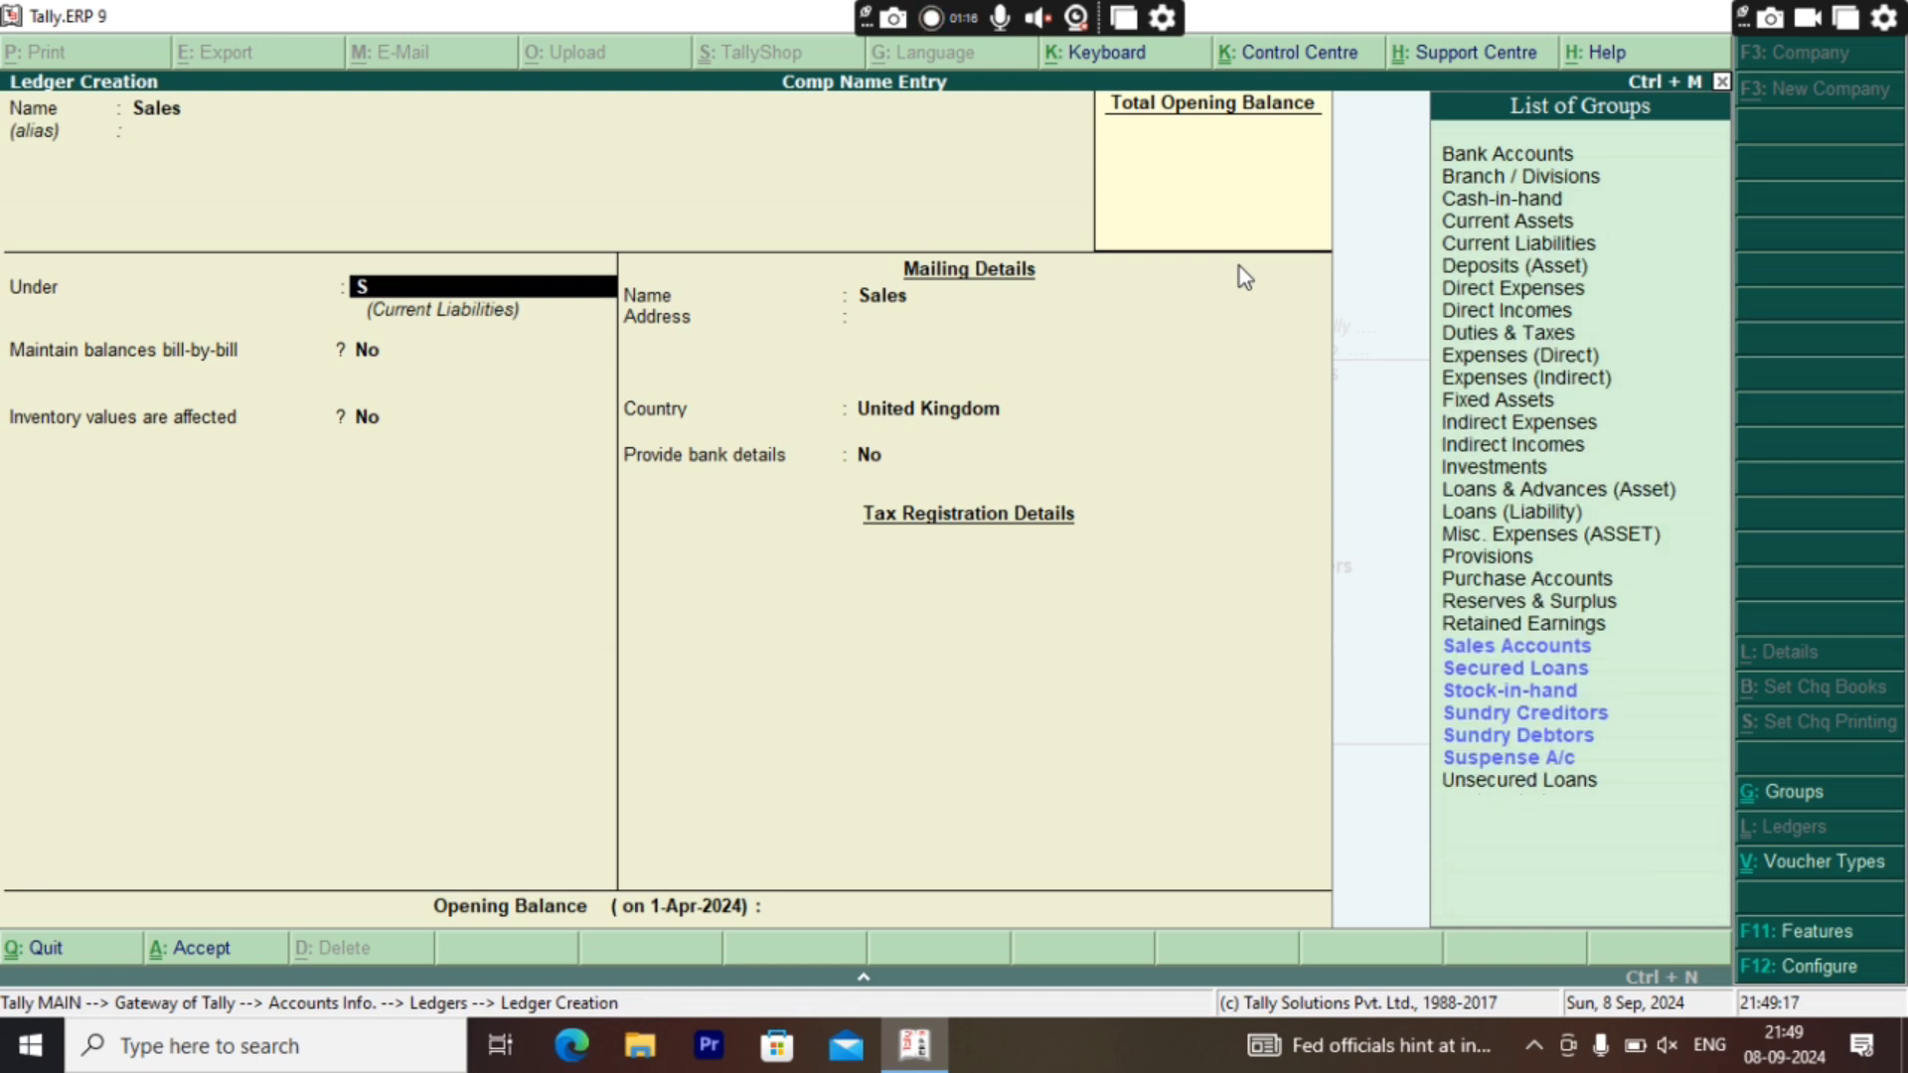
{"action": "key", "text": "Return"}
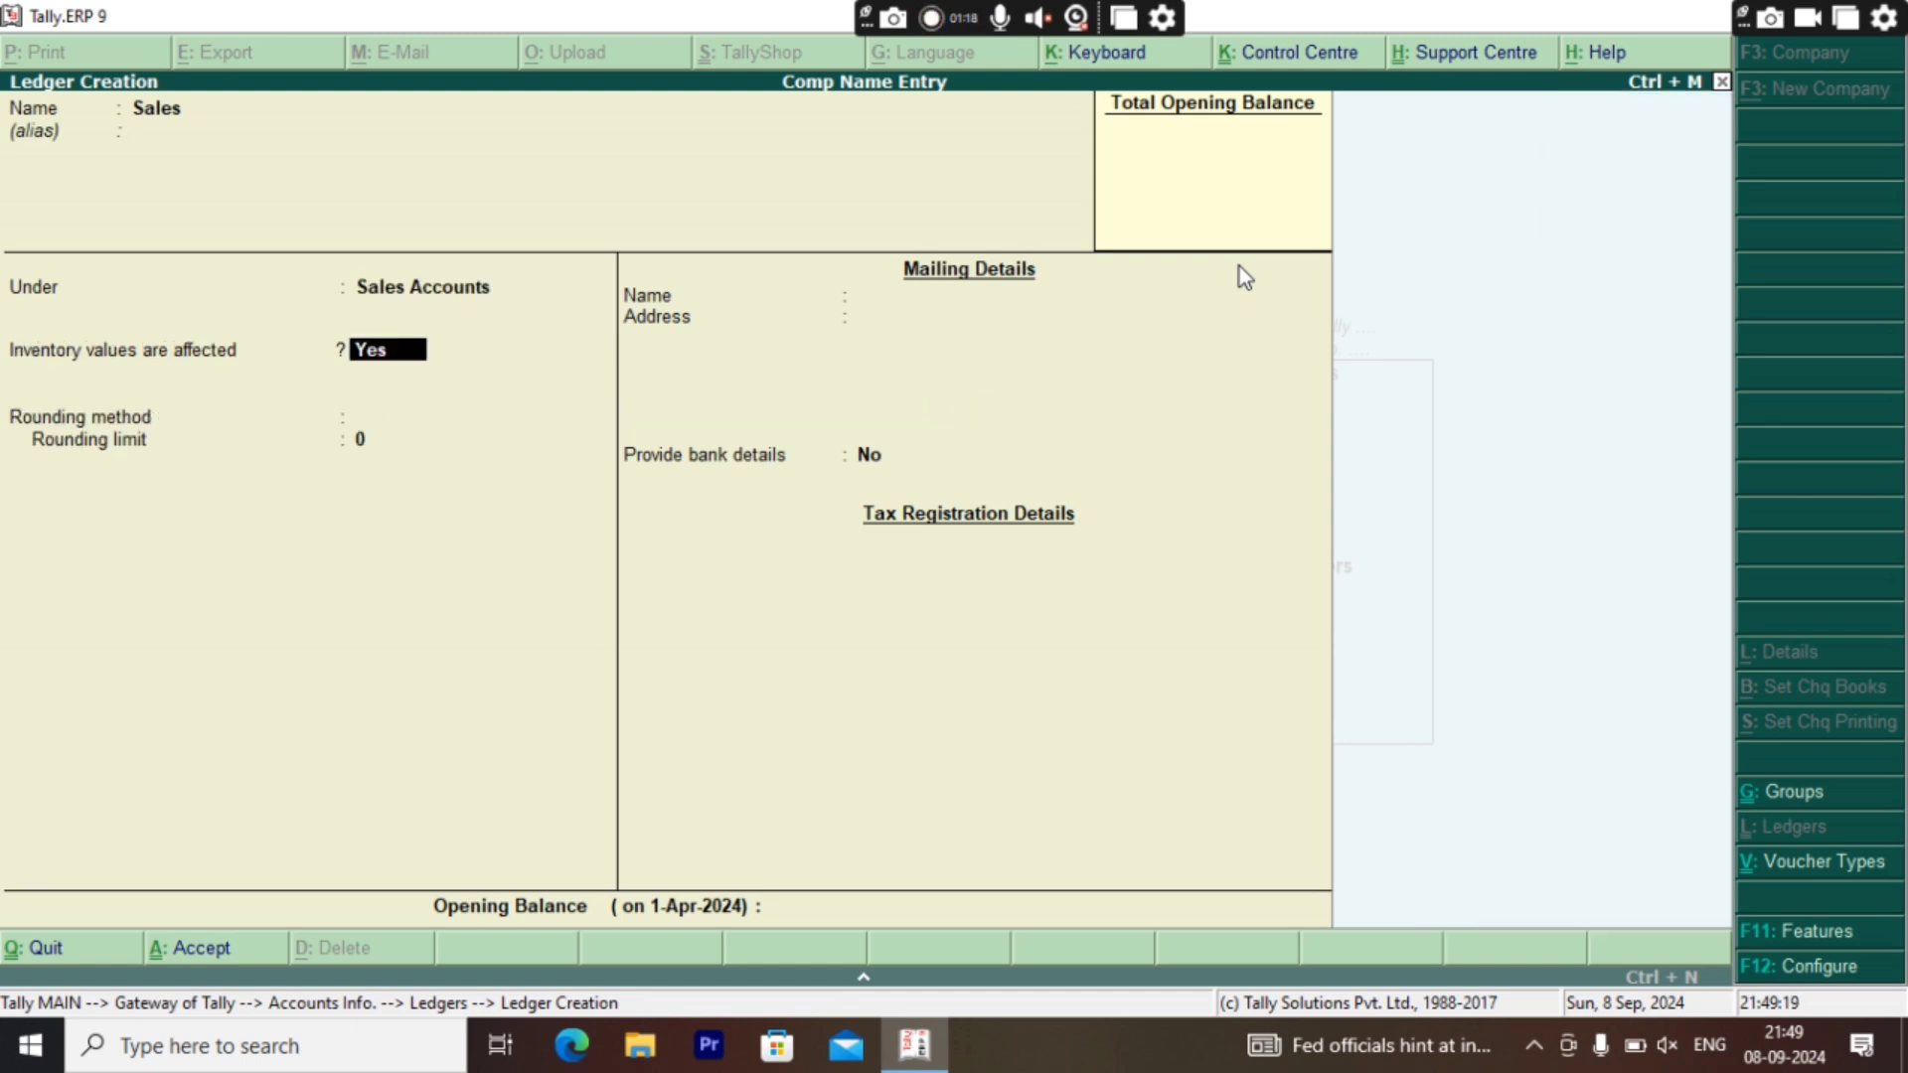
Step: Set inventory values affected to No and rounding to Not Applicable for the Sales ledger, and save it without an opening balance
{"action": "key", "text": "n"}
{"action": "key", "text": "Return"}
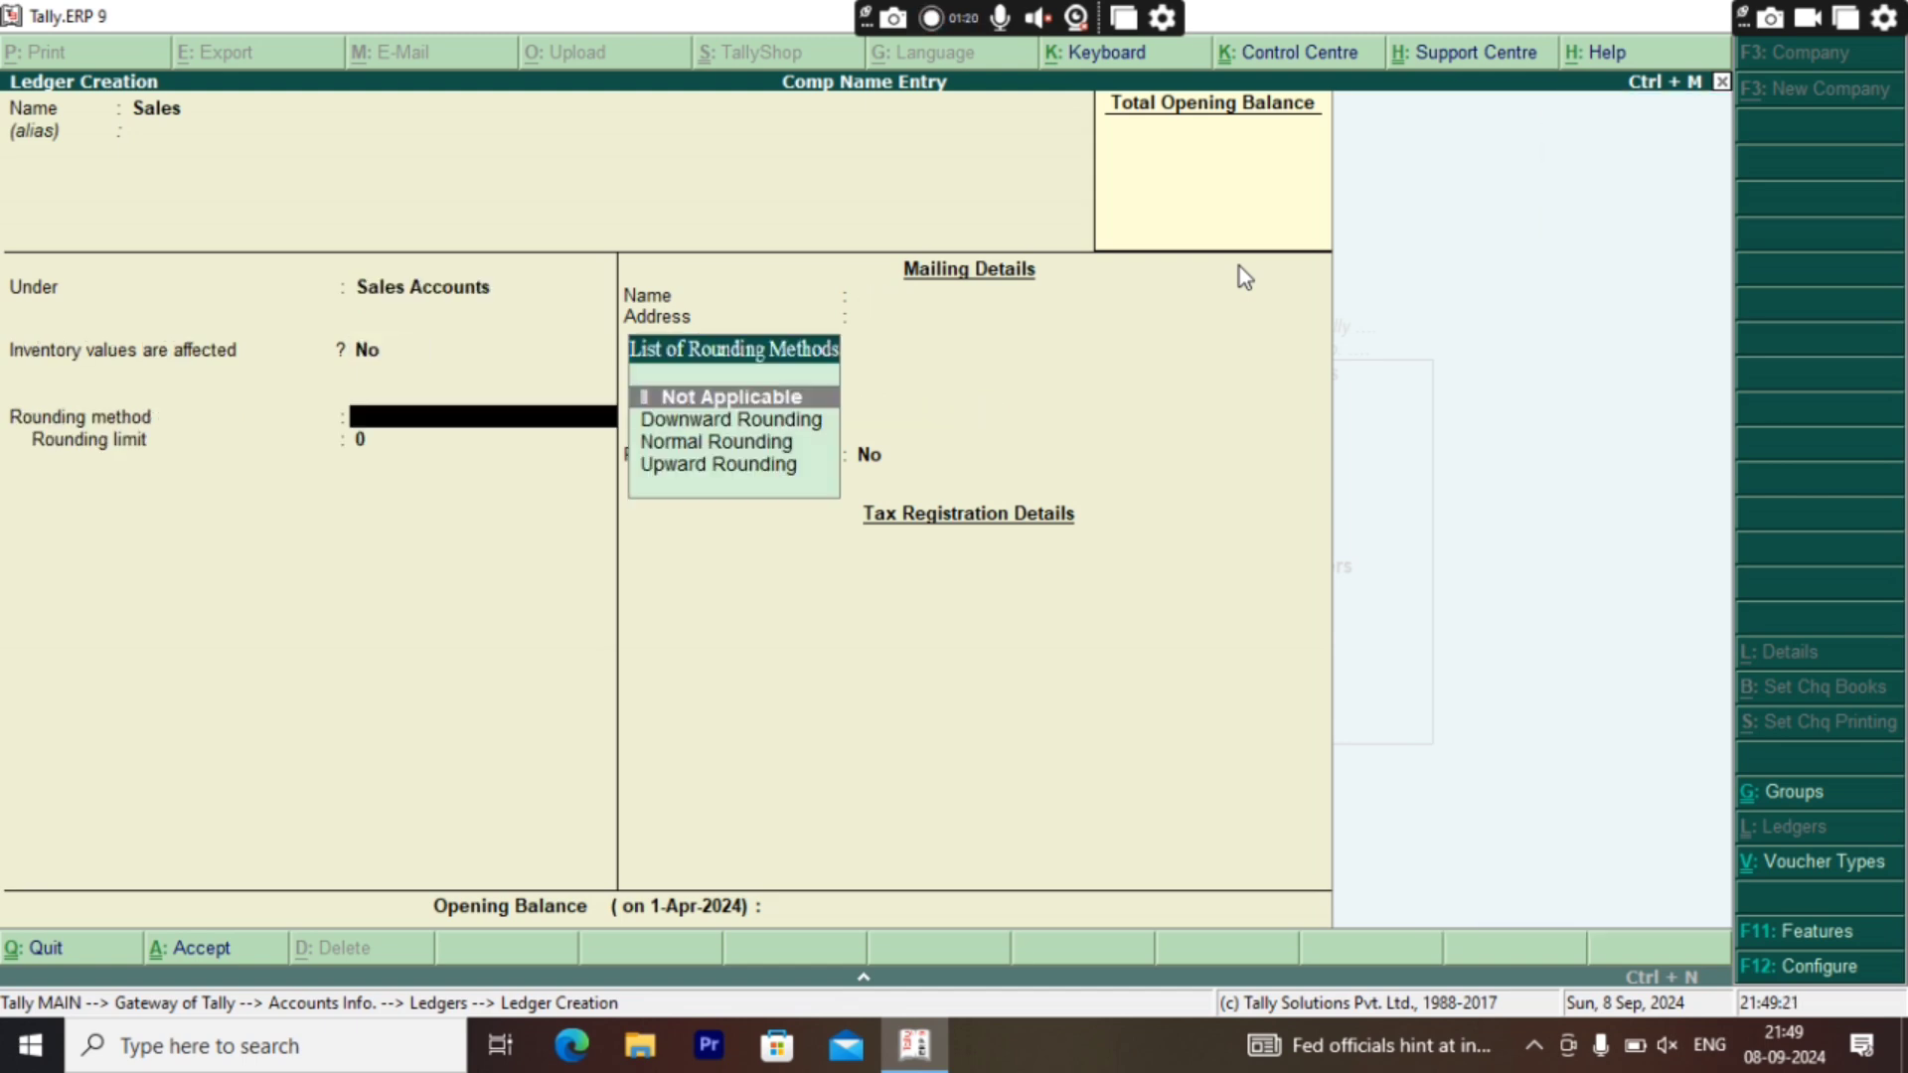
{"action": "key", "text": "Return"}
{"action": "key", "text": "Return"}
{"action": "key", "text": "Return"}
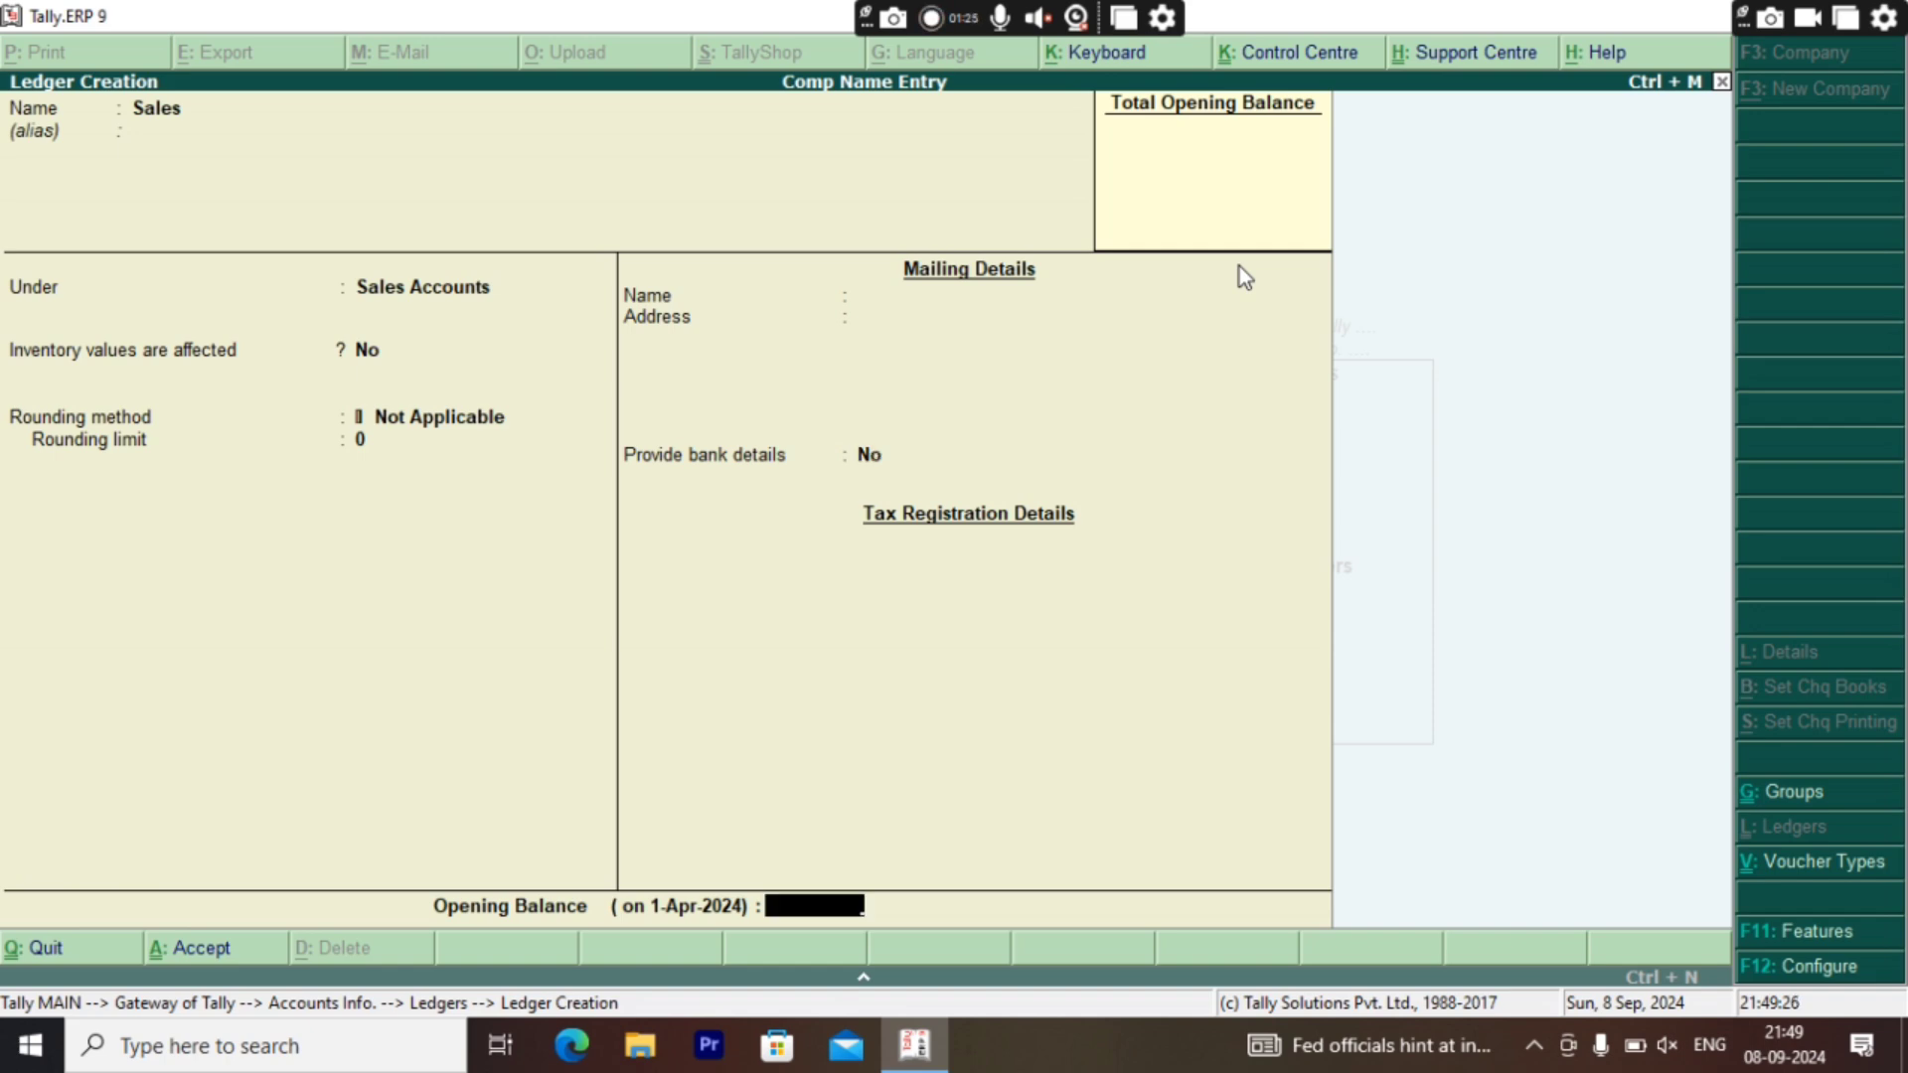
{"action": "key", "text": "Return"}
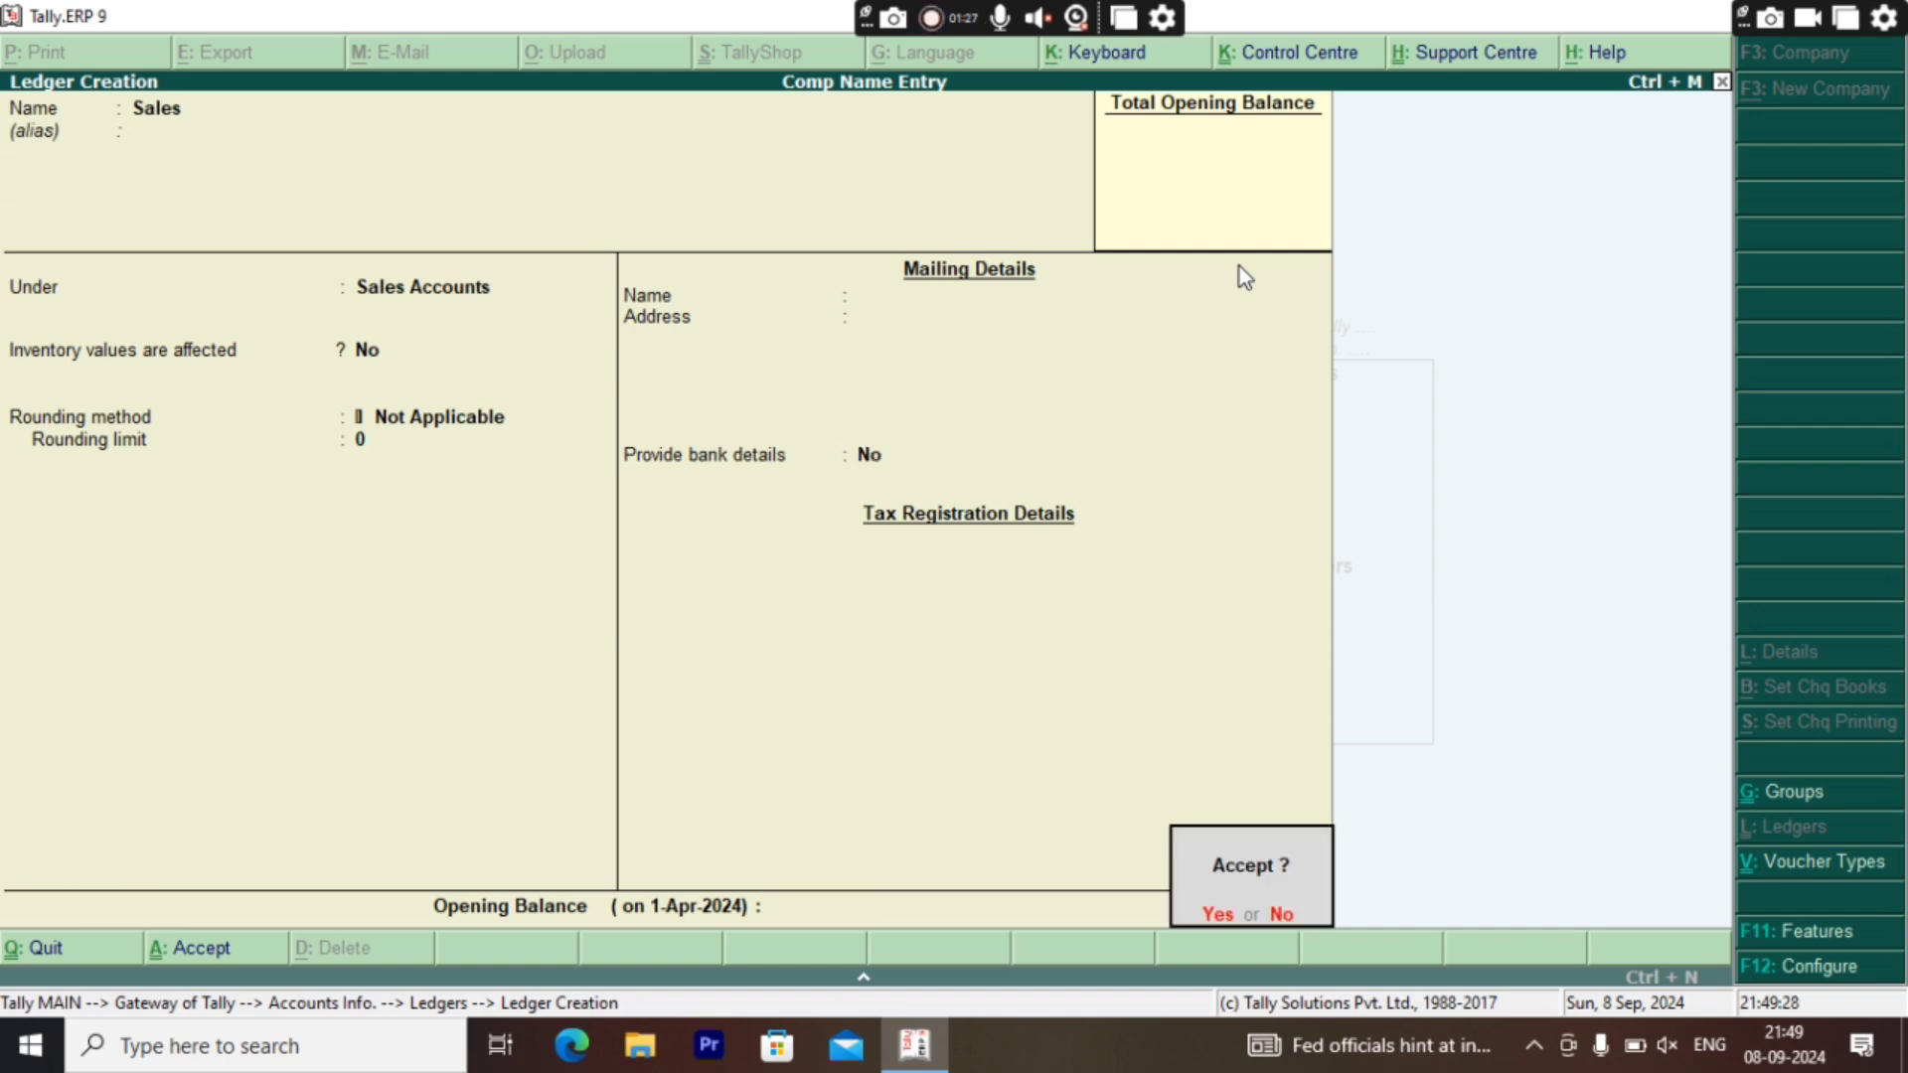
{"action": "key", "text": "Return"}
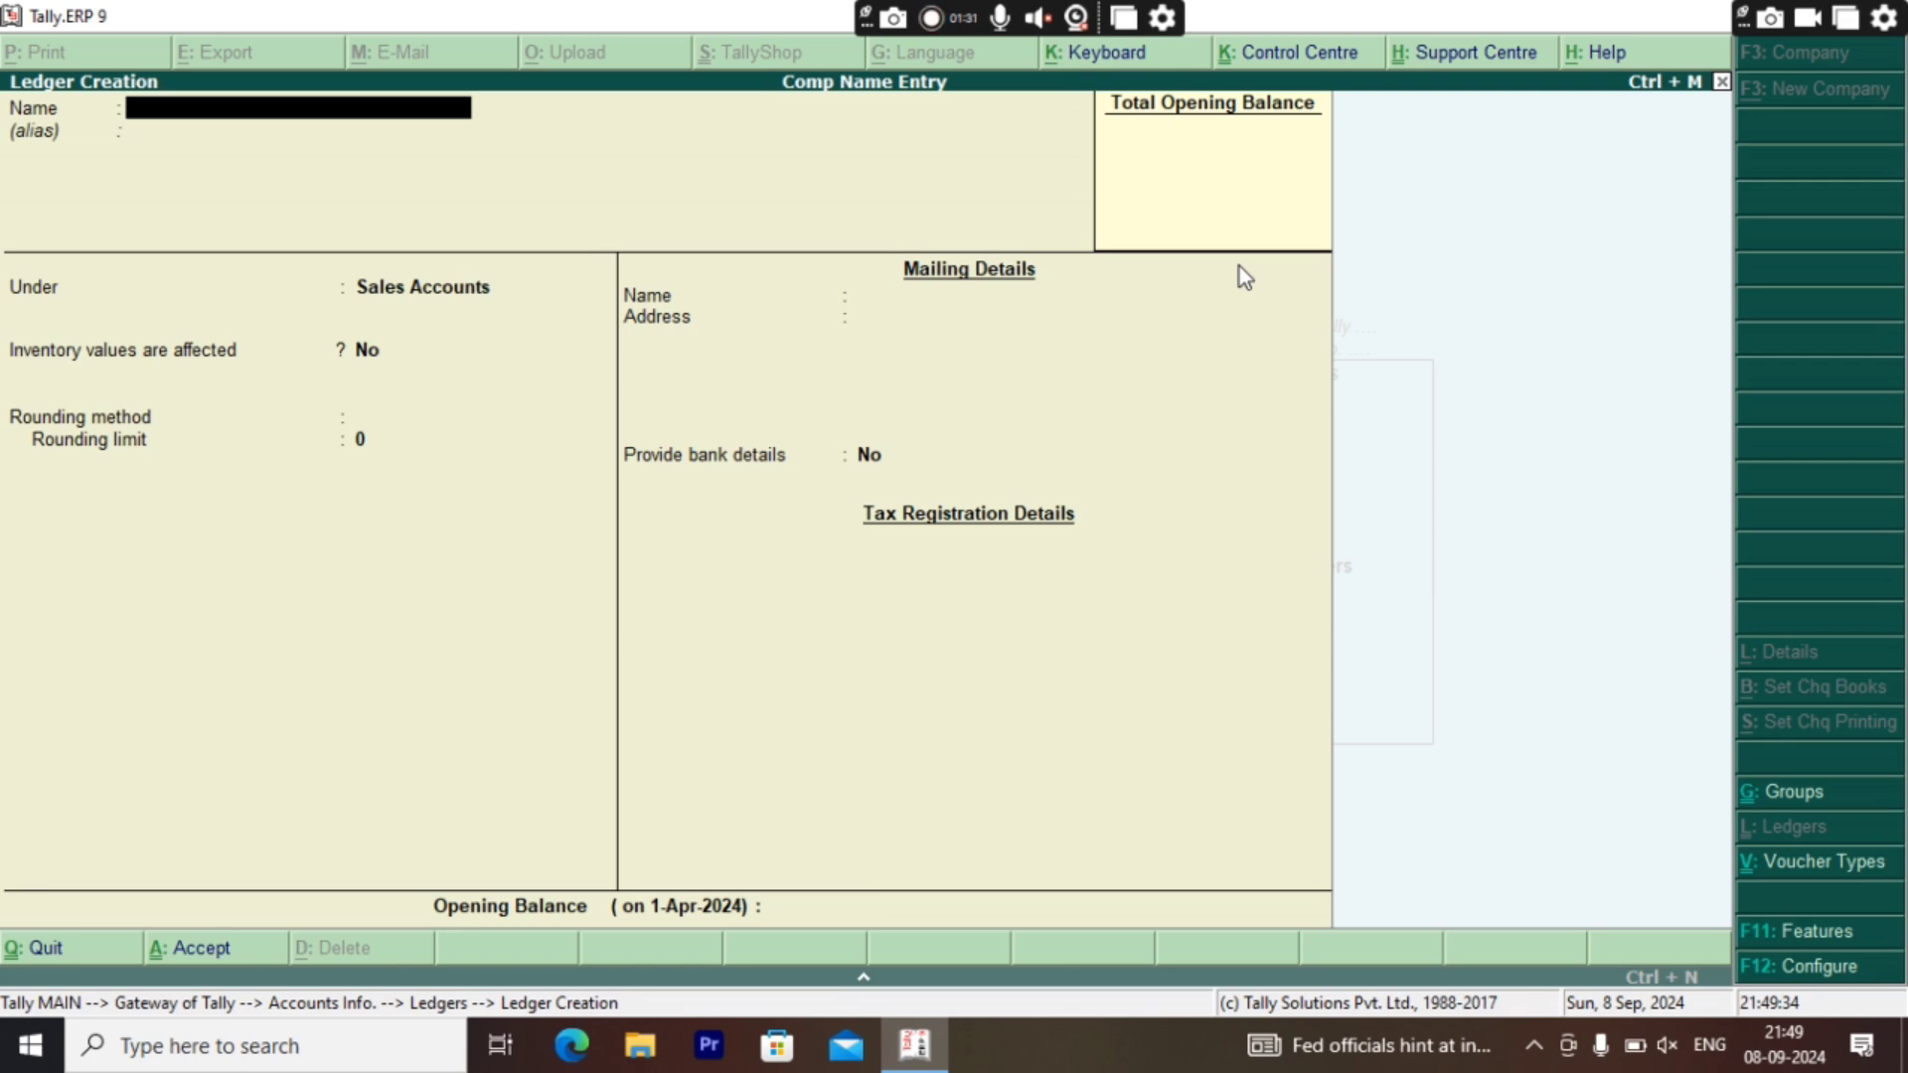
Step: Start a ledger named Bca Comp and place it under the Sundry Debtors group
{"action": "type", "text": "Bca comp"}
{"action": "key", "text": "Return"}
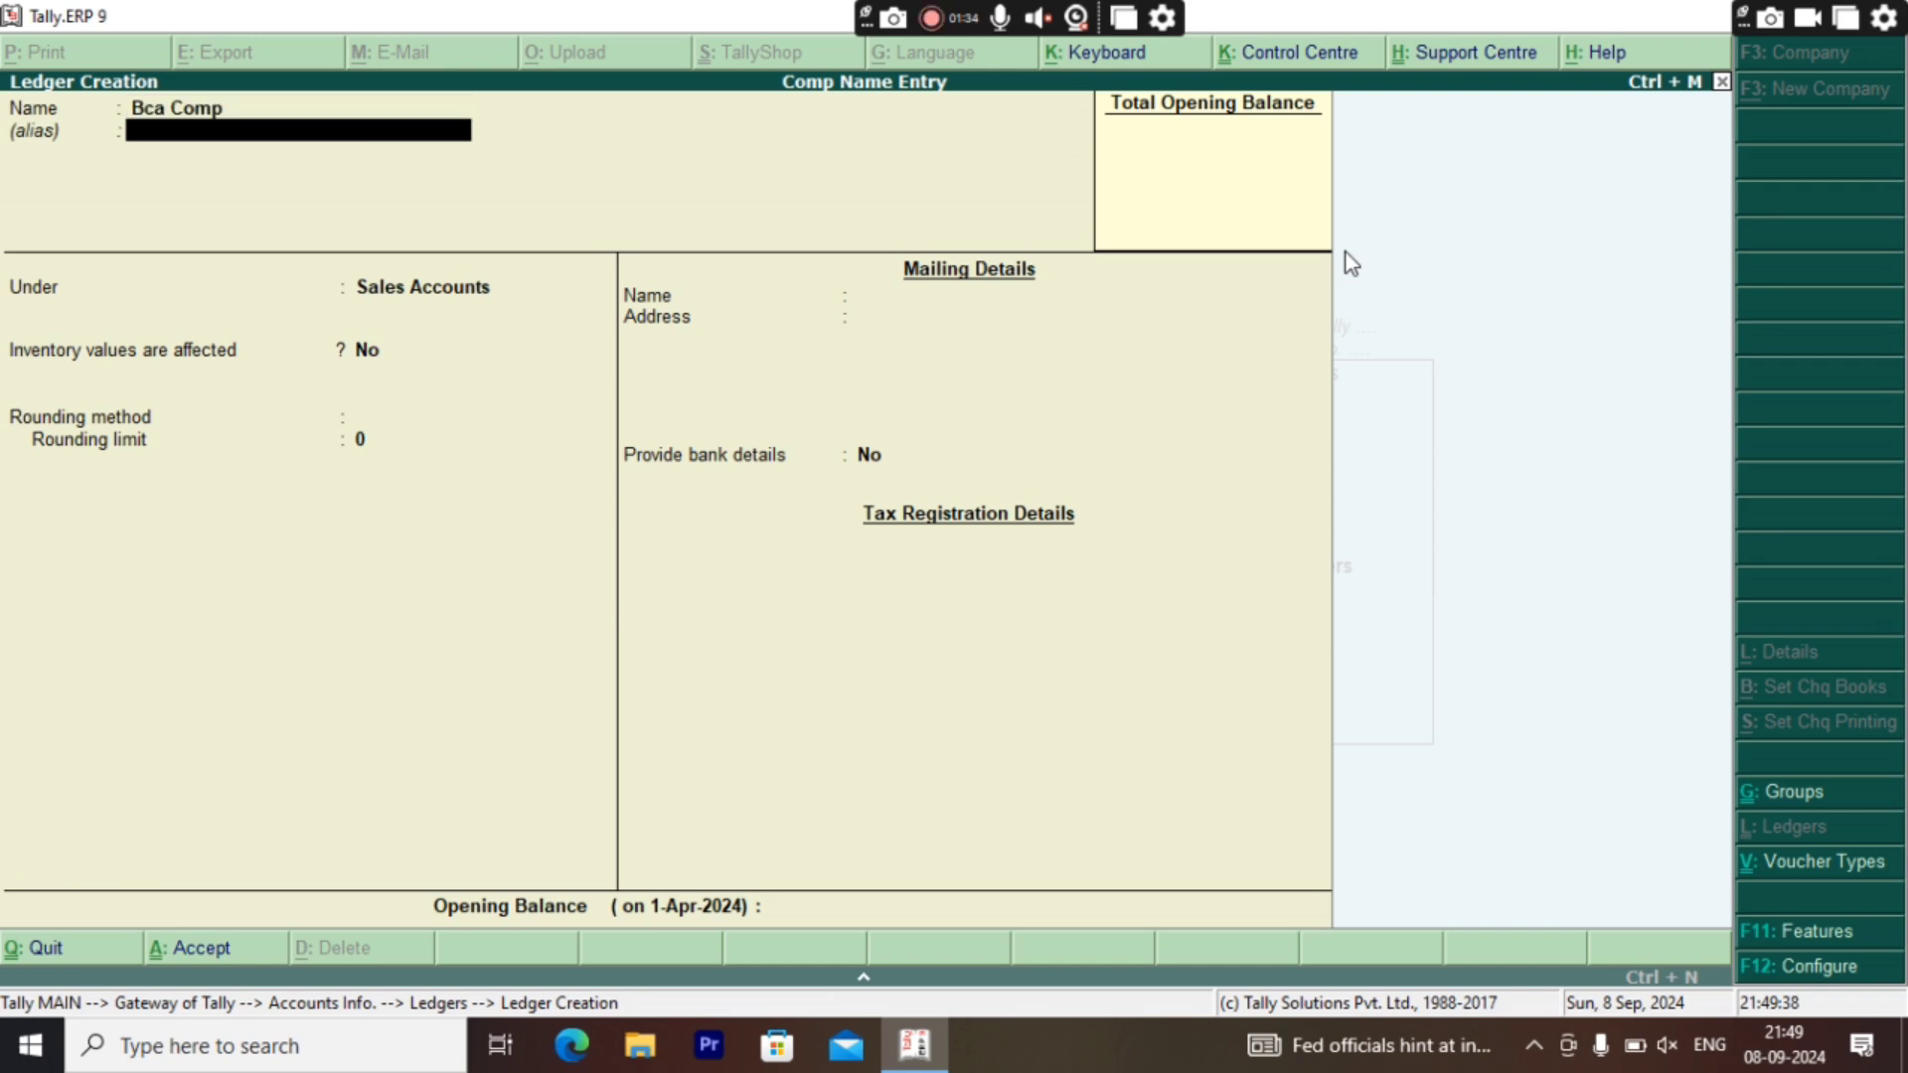
{"action": "key", "text": "Return"}
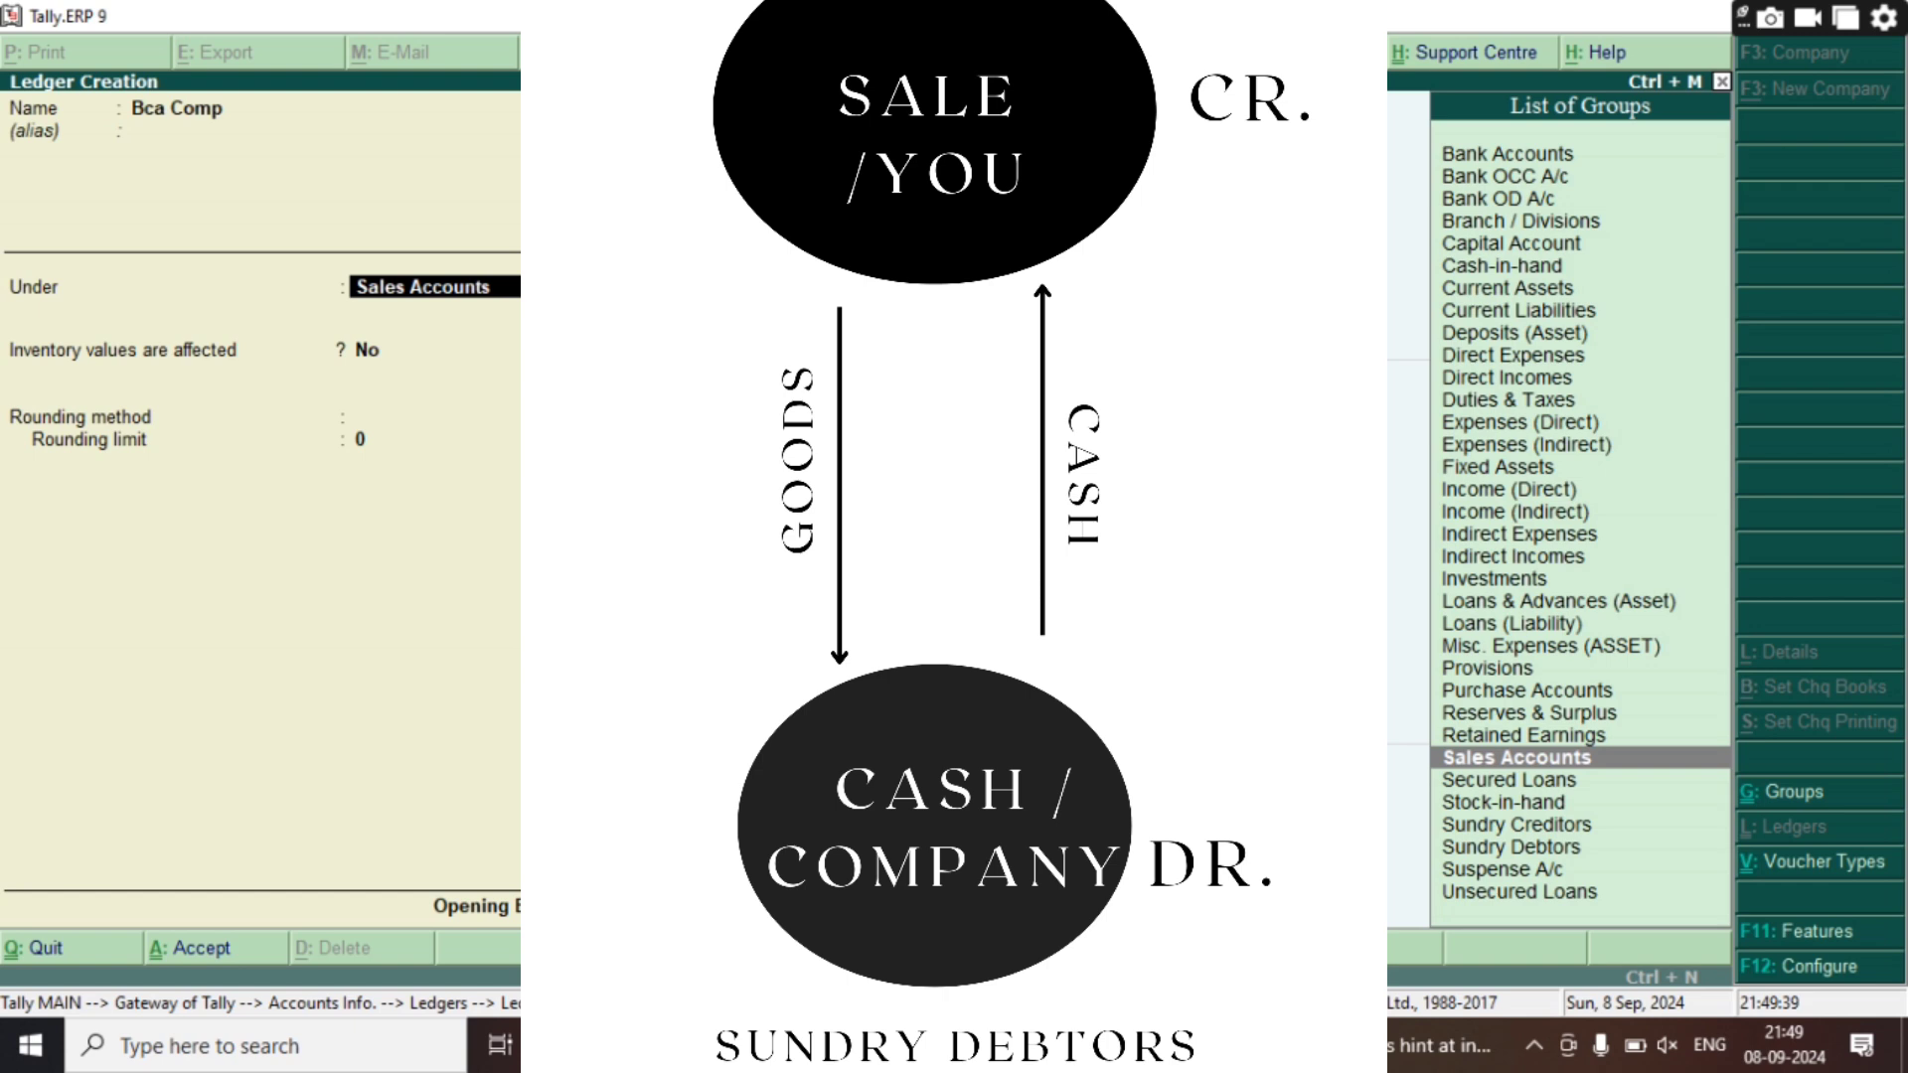
{"action": "type", "text": "S"}
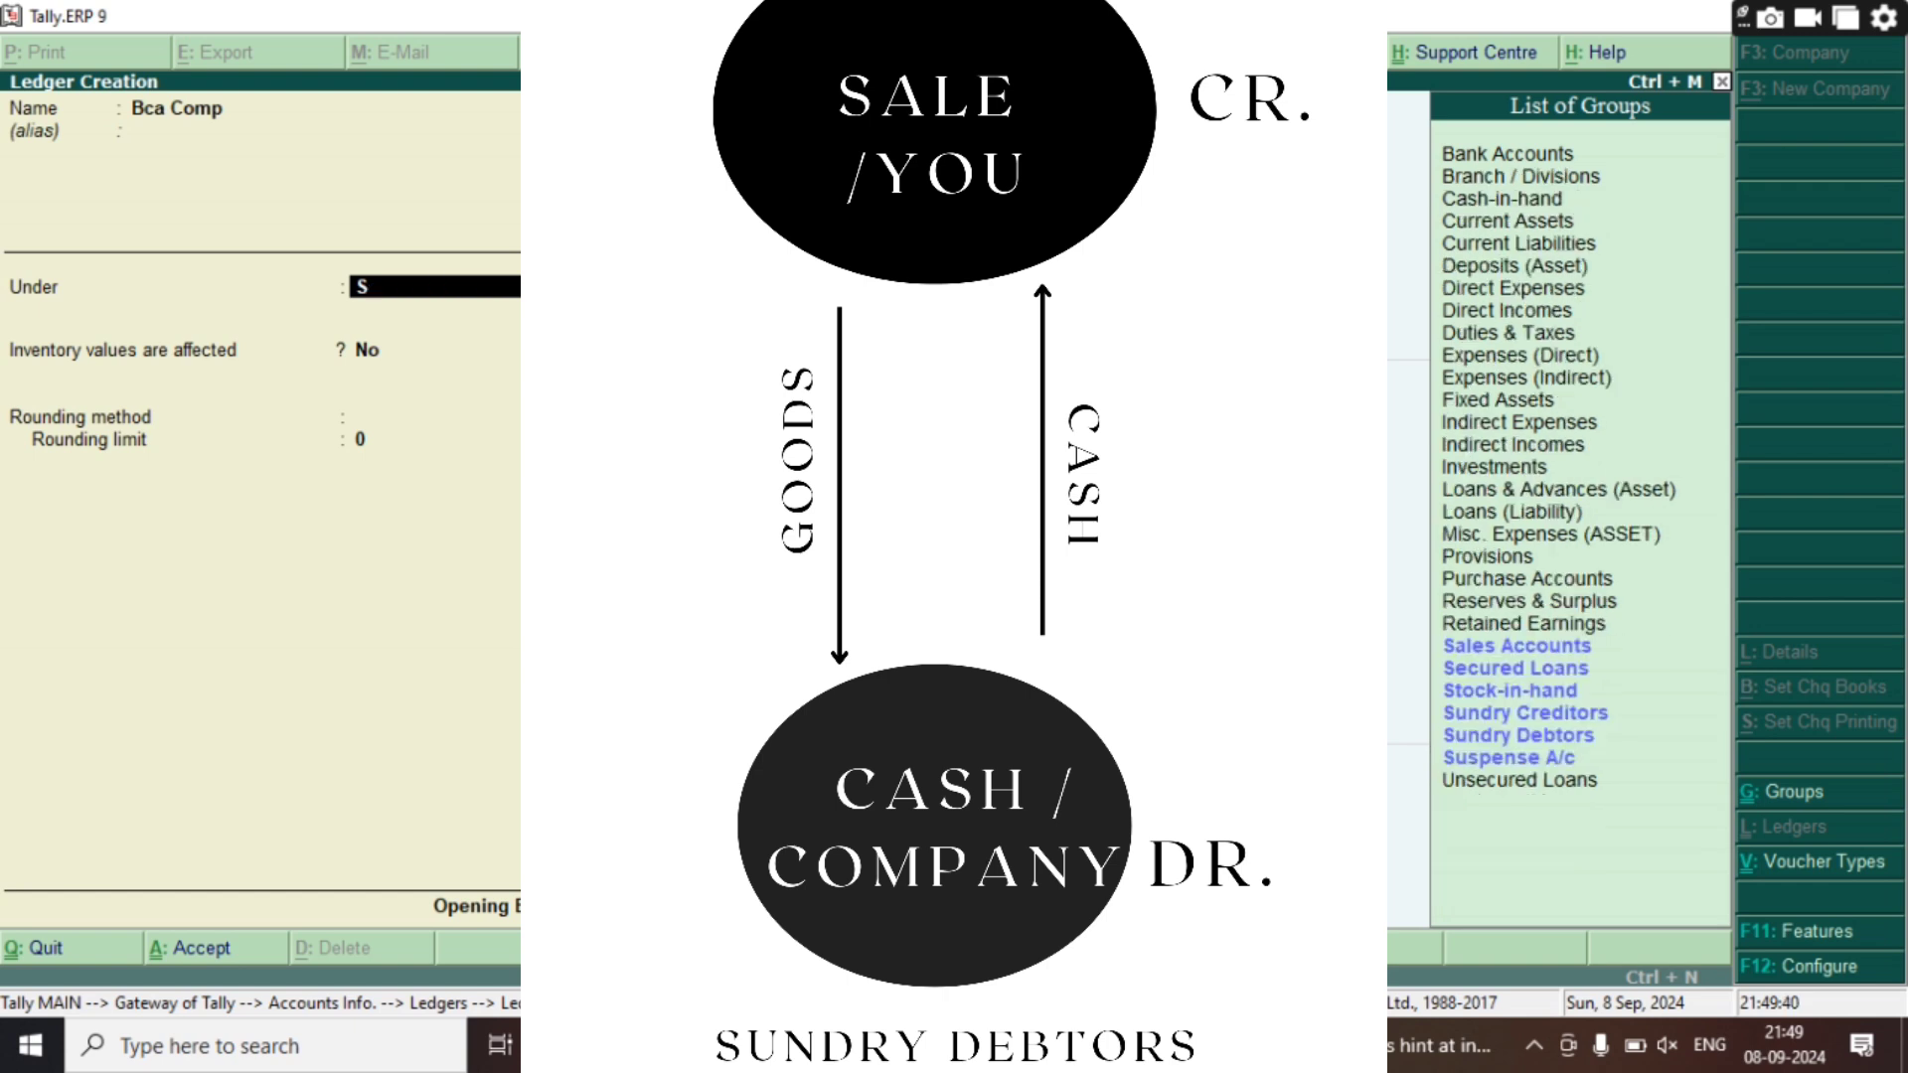
{"action": "type", "text": "un"}
{"action": "key", "text": "space"}
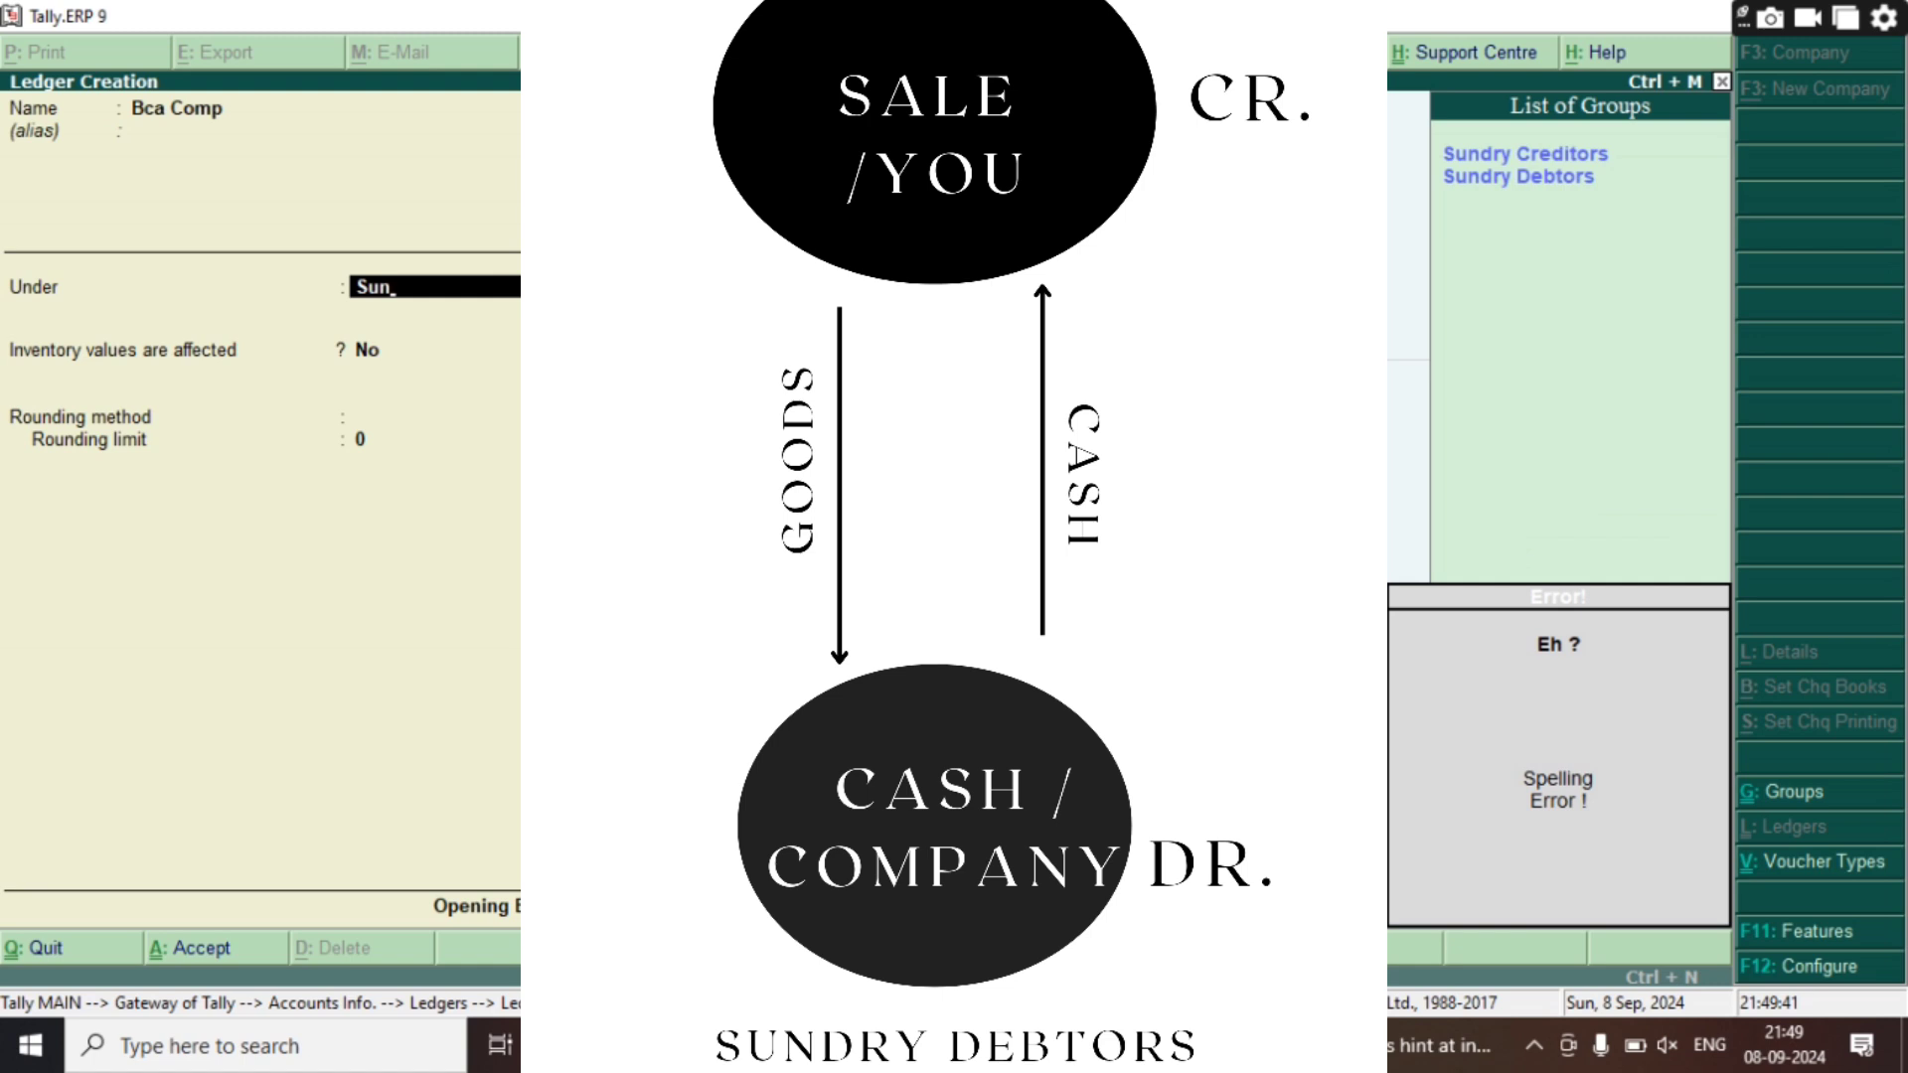
{"action": "key", "text": "Down"}
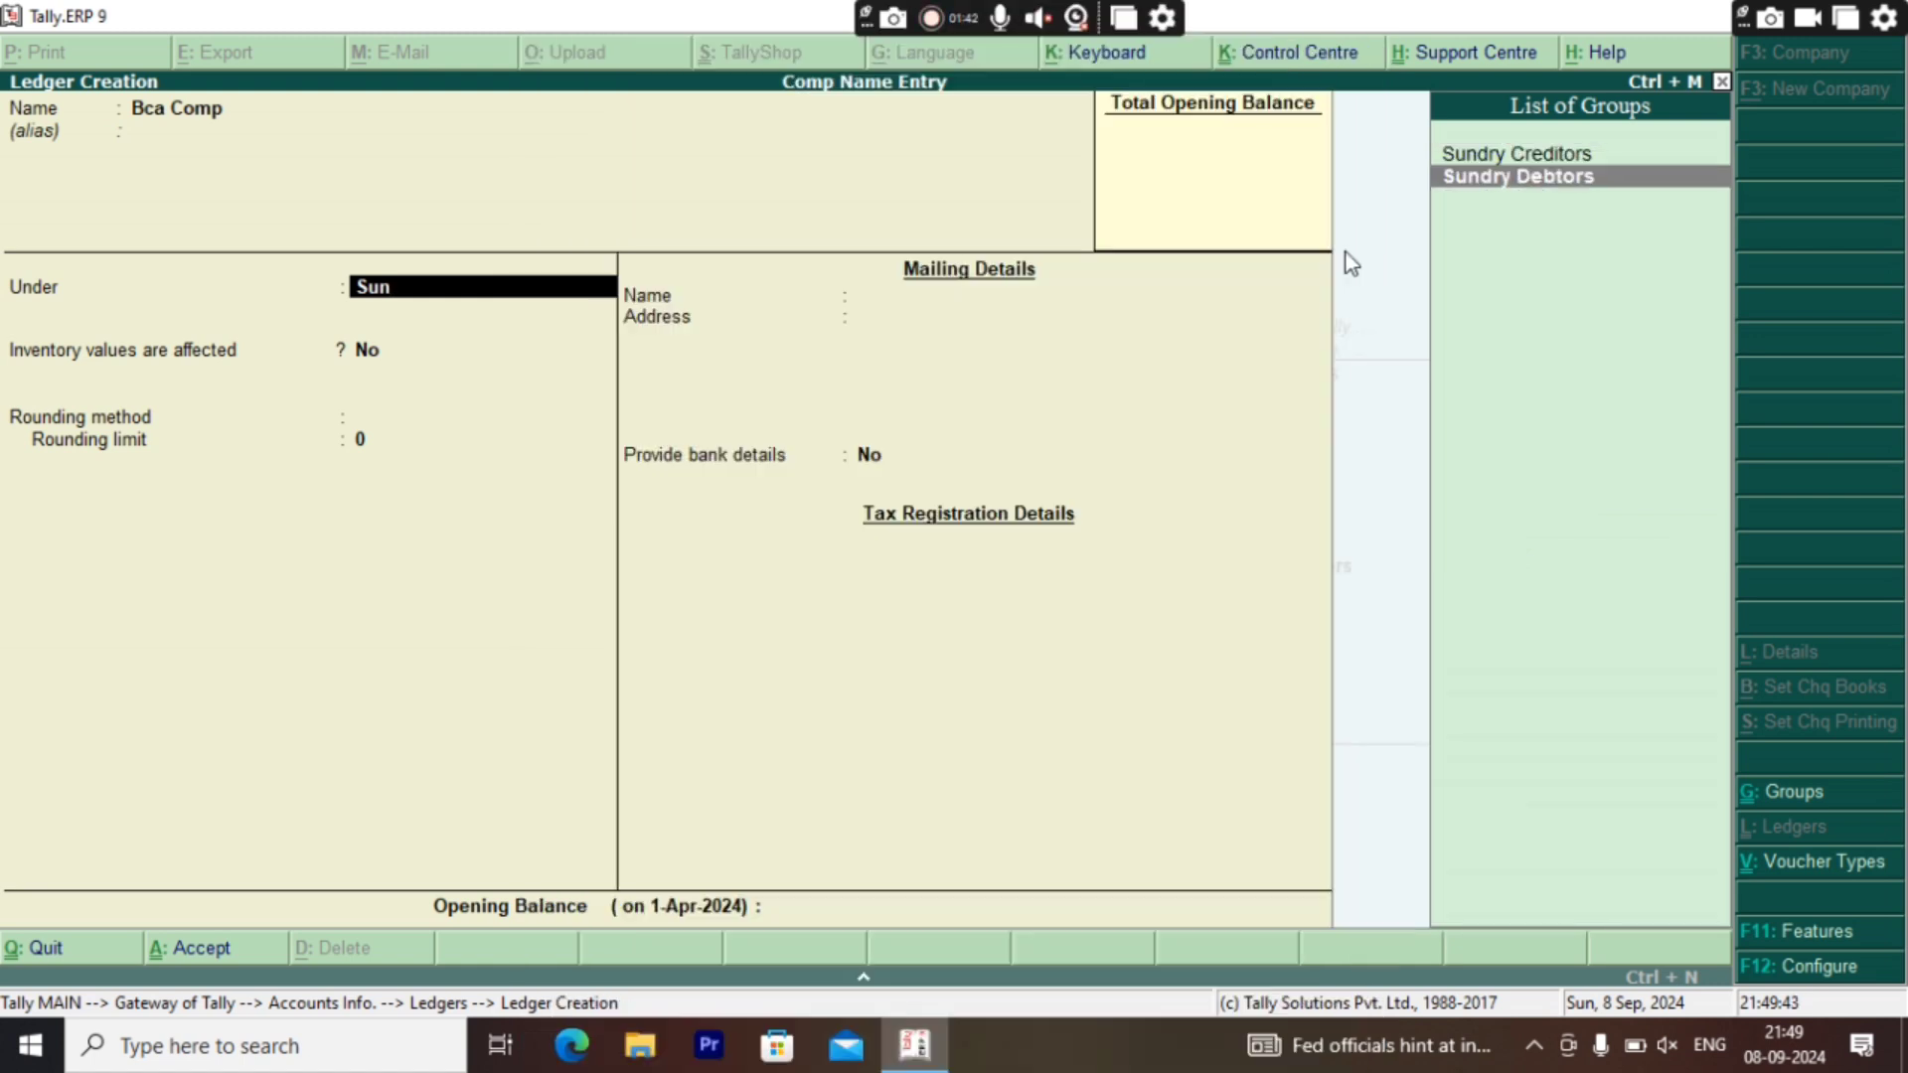
{"action": "key", "text": "Return"}
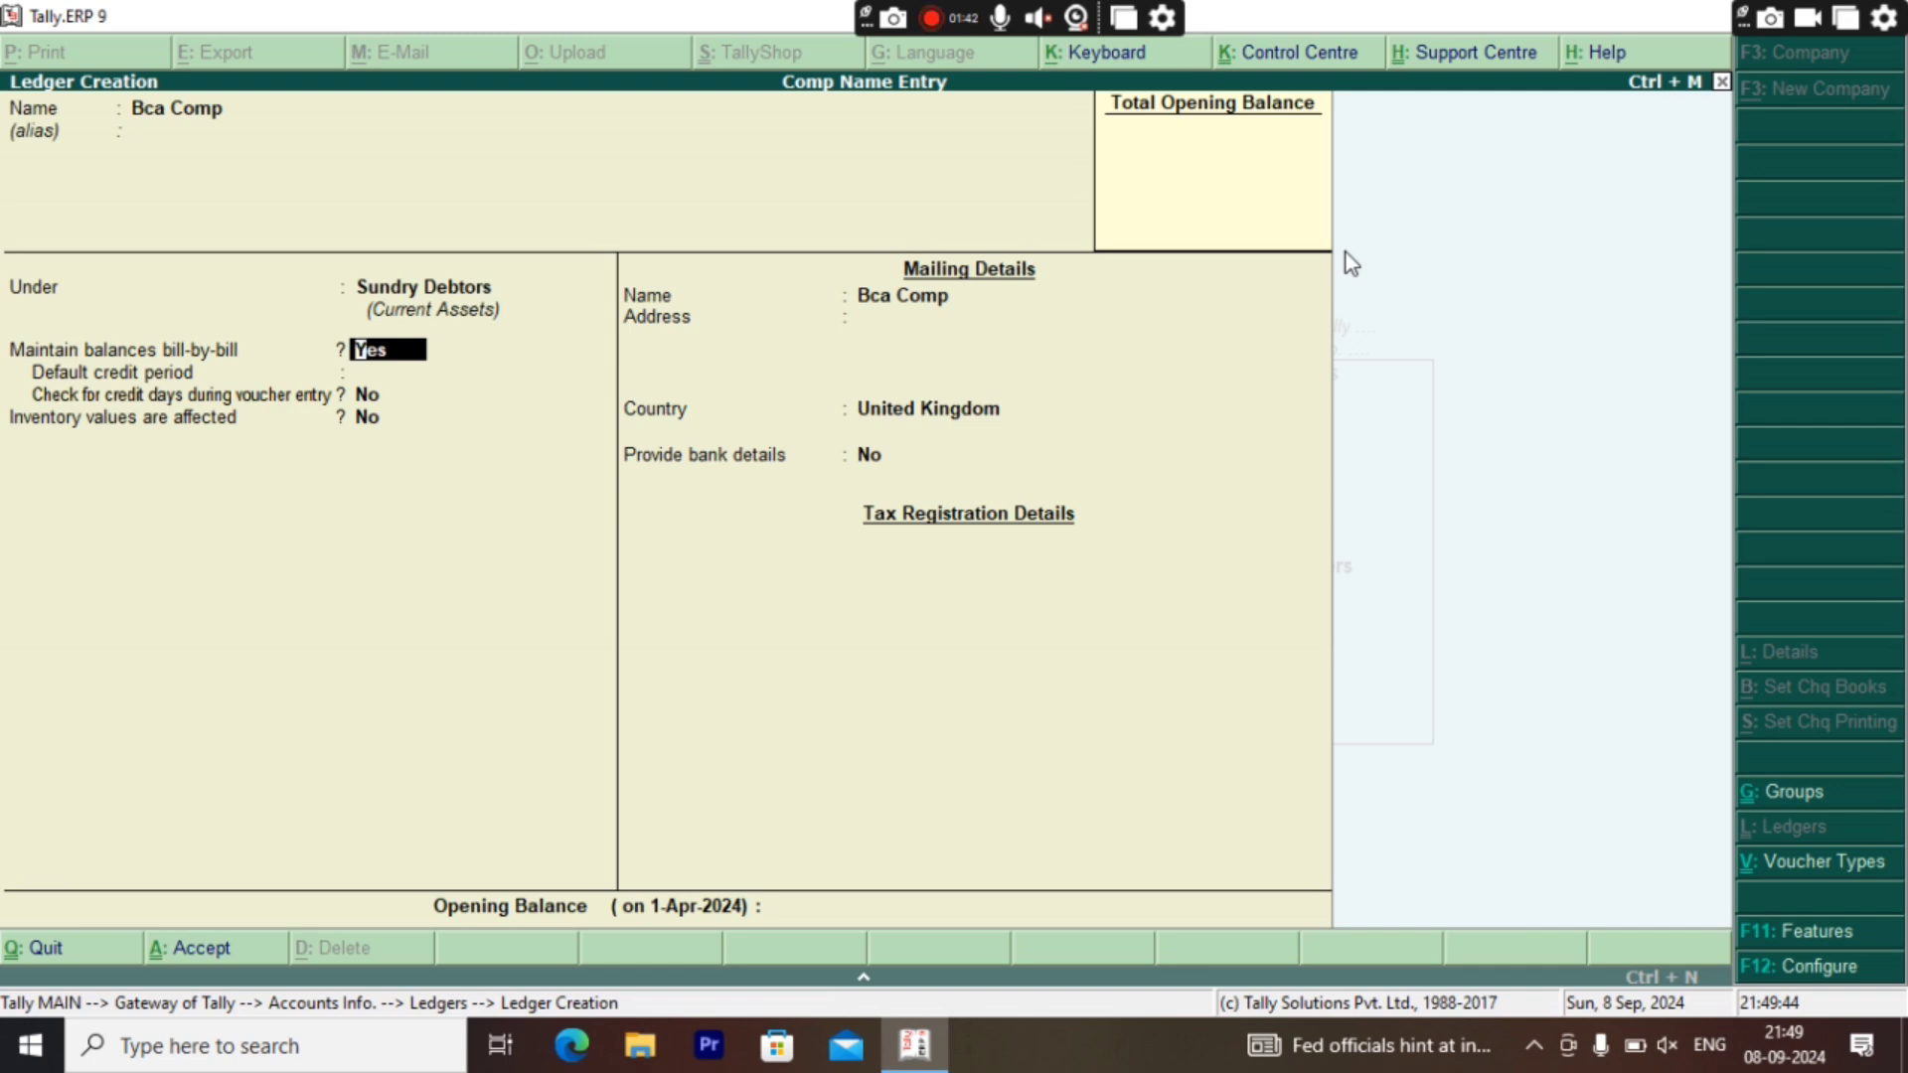
Step: Set bill-by-bill balances to No for the Bca Comp ledger, save it with the remaining defaults, and return to the Gateway of Tally
{"action": "type", "text": "n"}
{"action": "key", "text": "Return"}
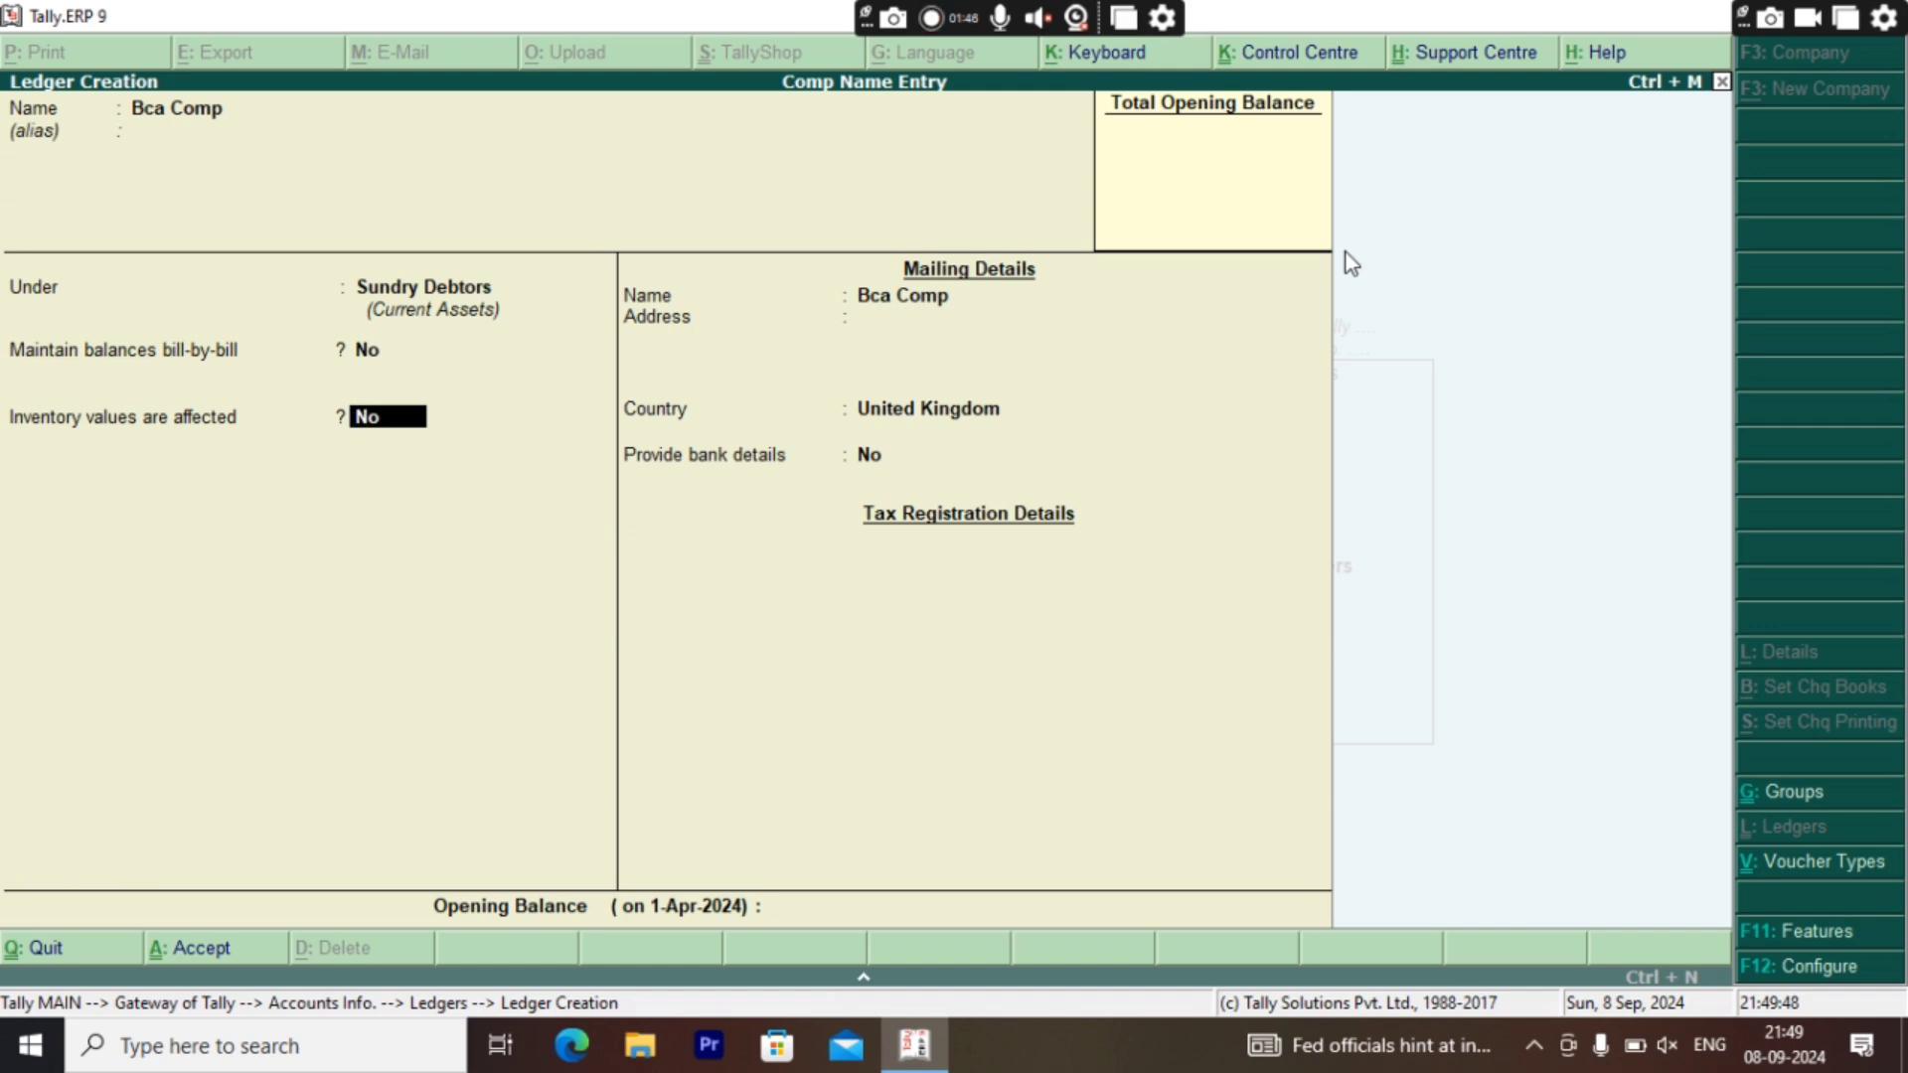
{"action": "key", "text": "Return"}
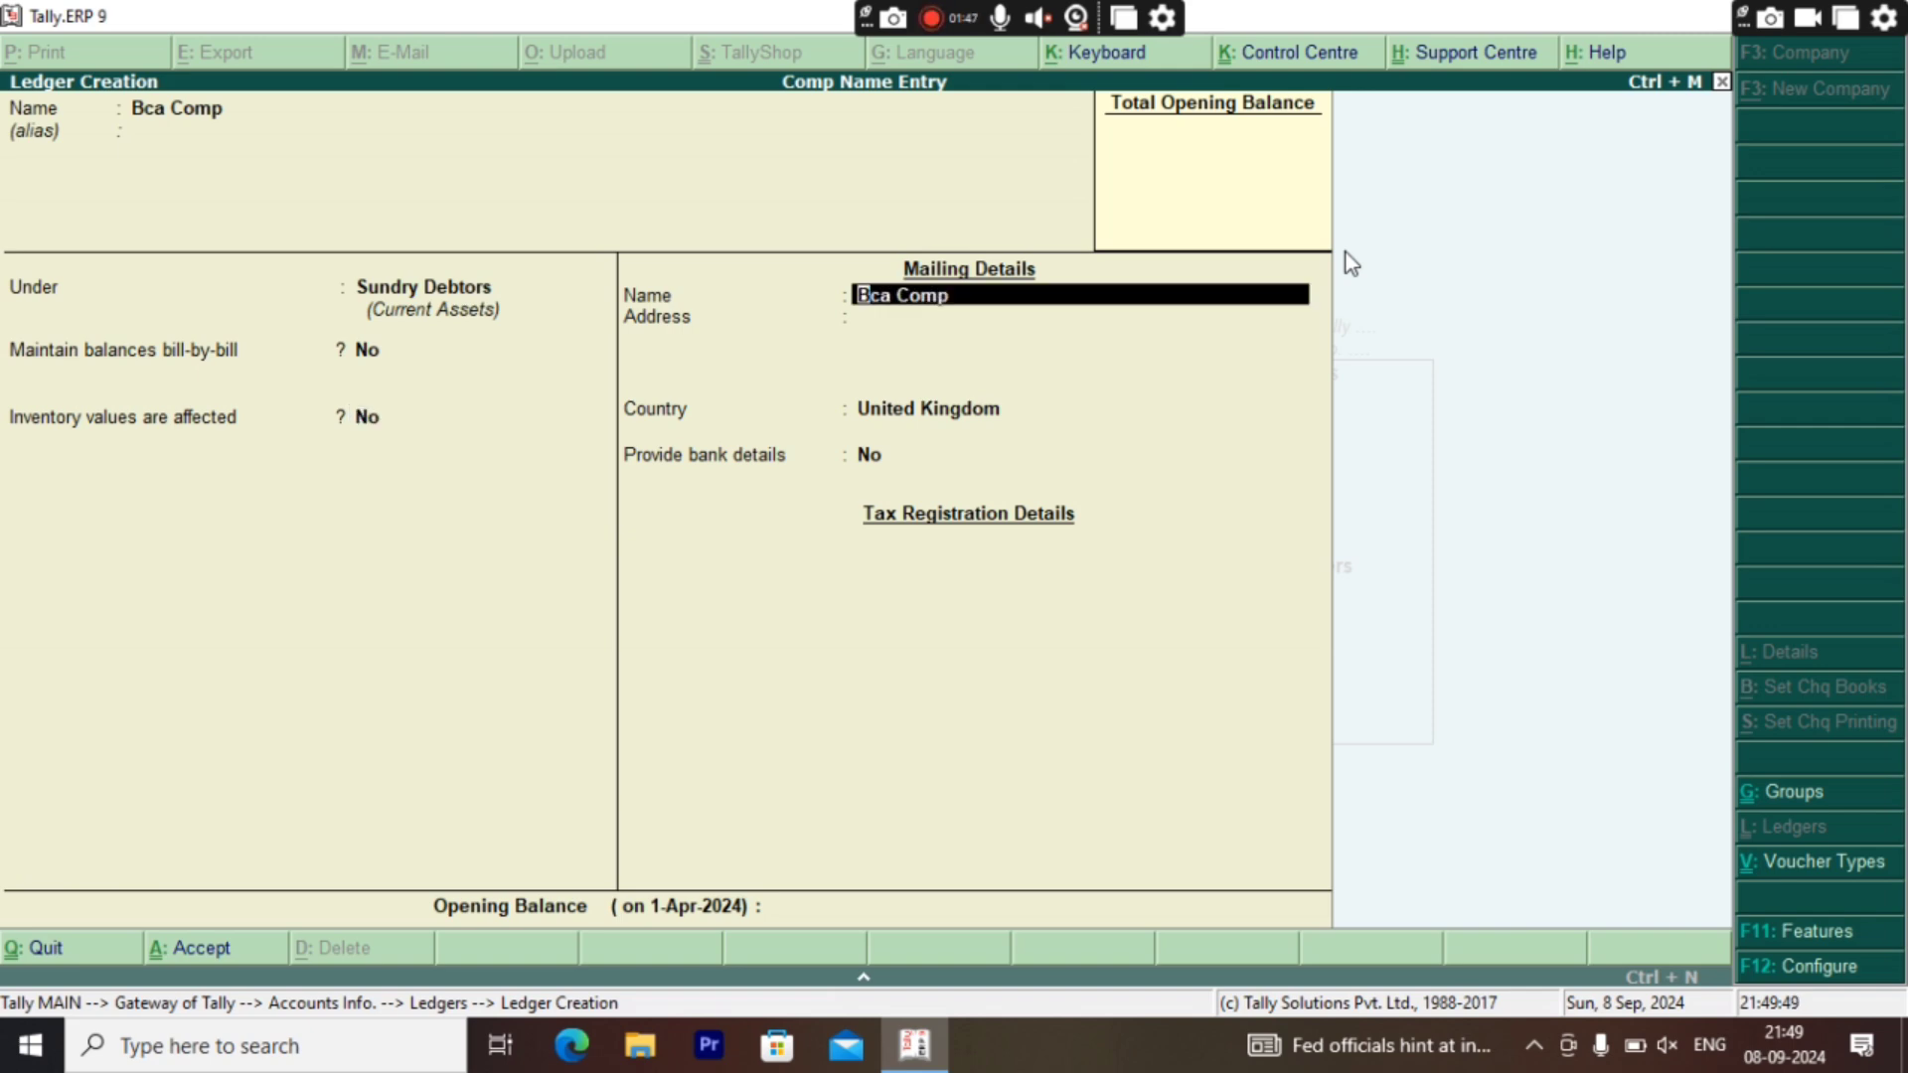
{"action": "key", "text": "Return"}
{"action": "key", "text": "Return"}
{"action": "key", "text": "Return"}
{"action": "key", "text": "Return"}
{"action": "key", "text": "Return"}
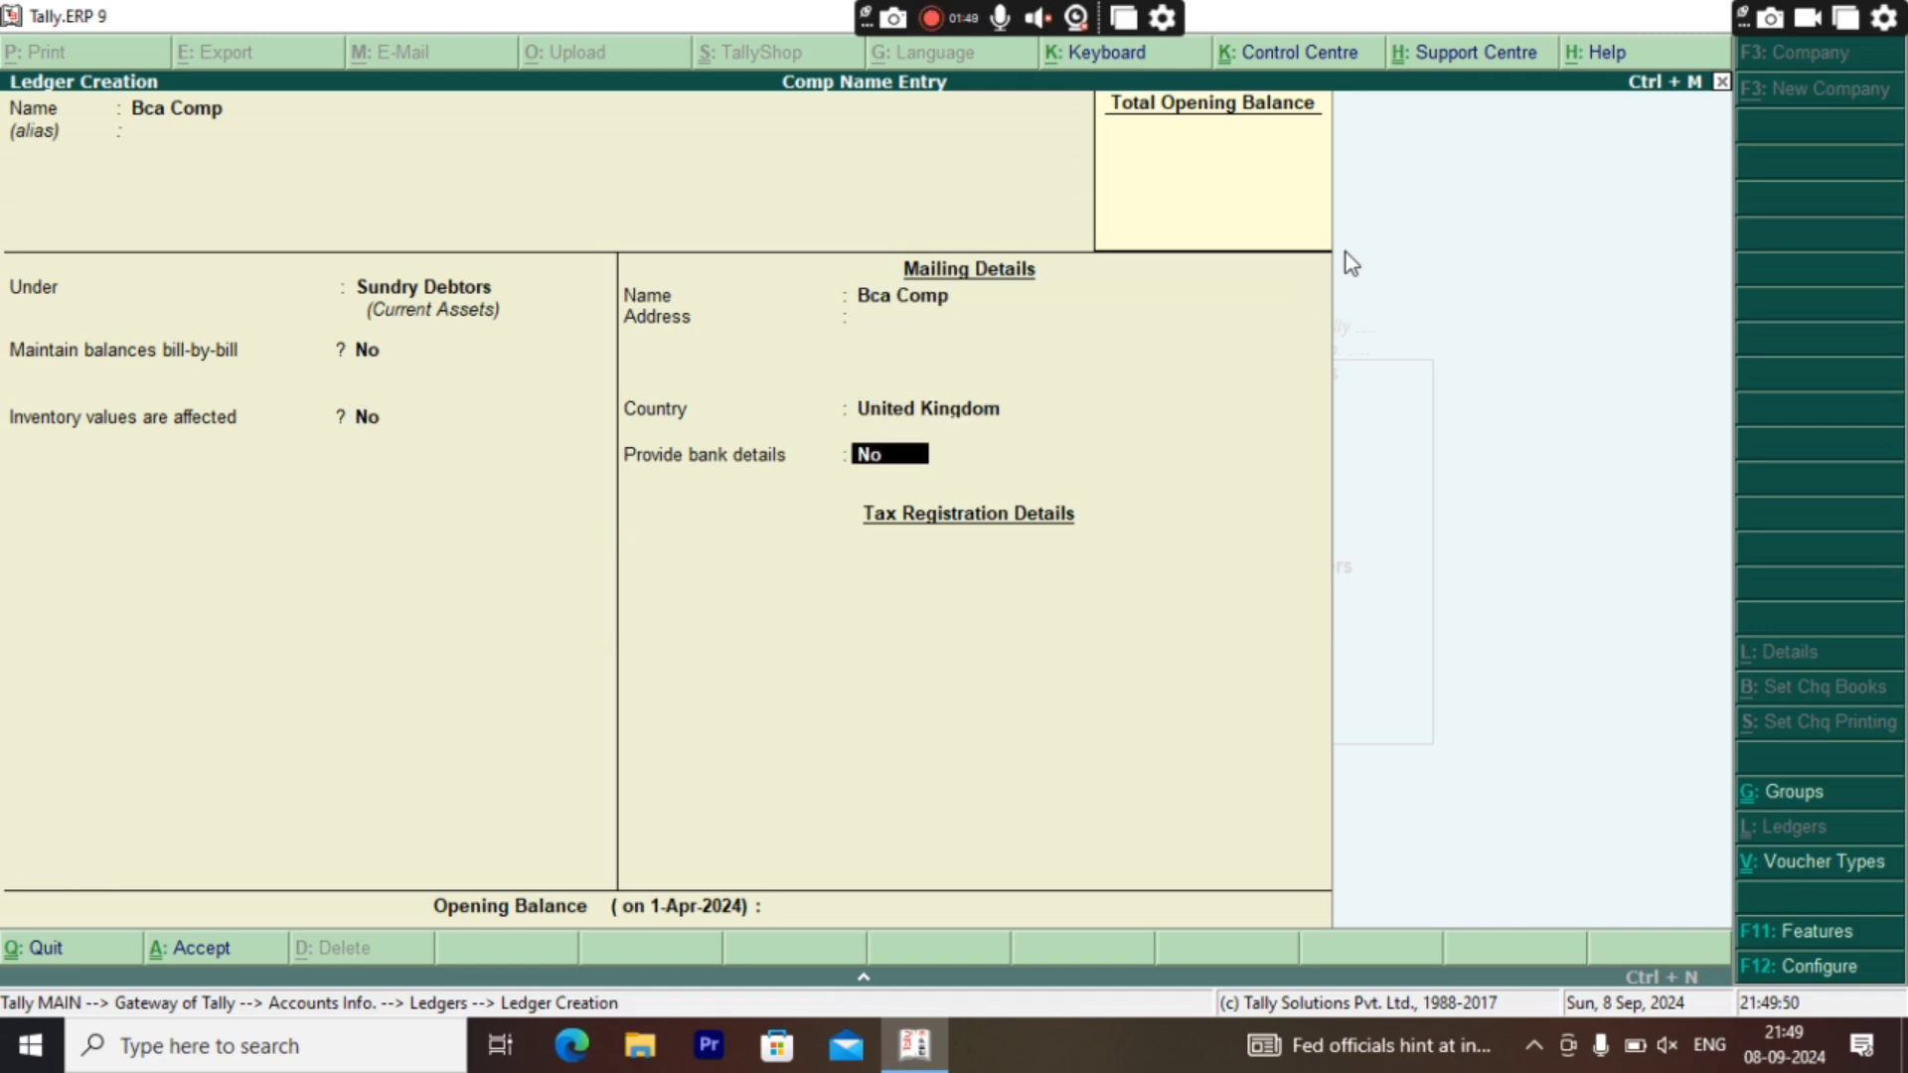
{"action": "key", "text": "Return"}
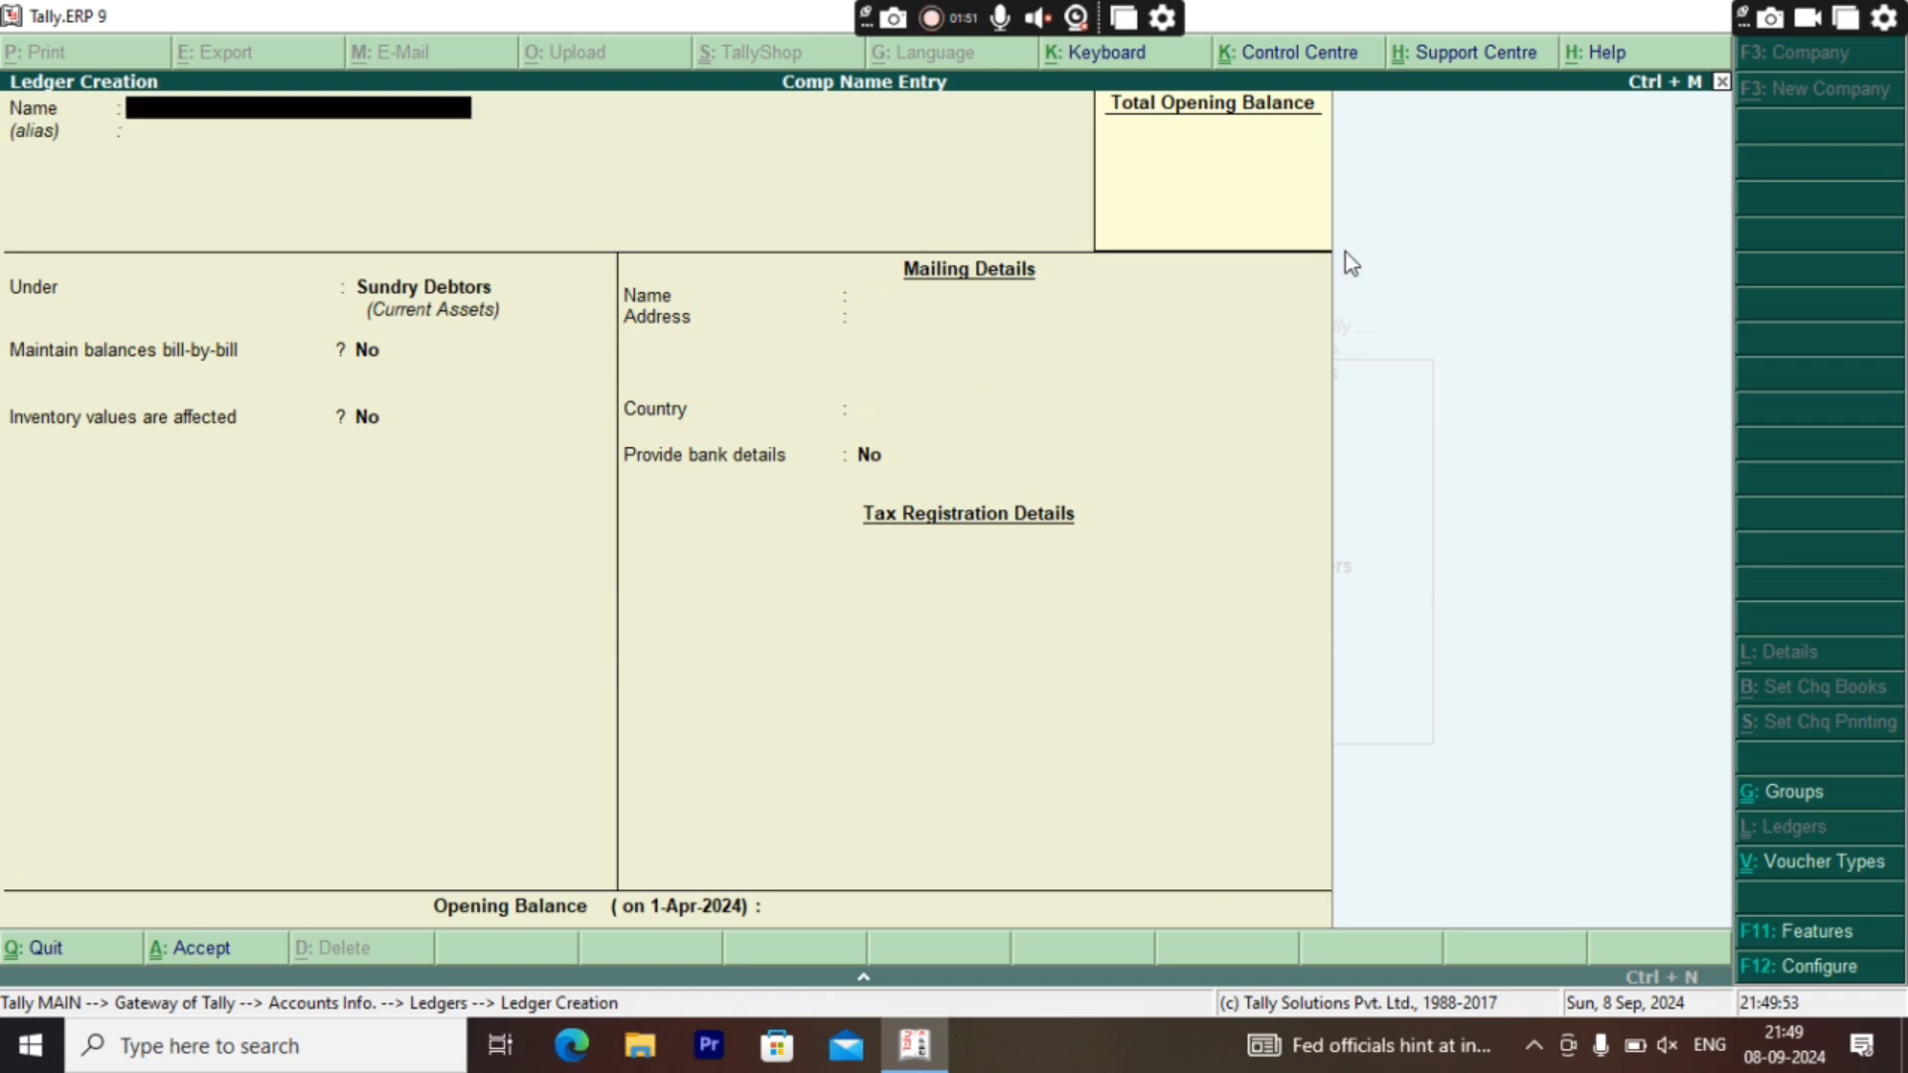
{"action": "key", "text": "Escape"}
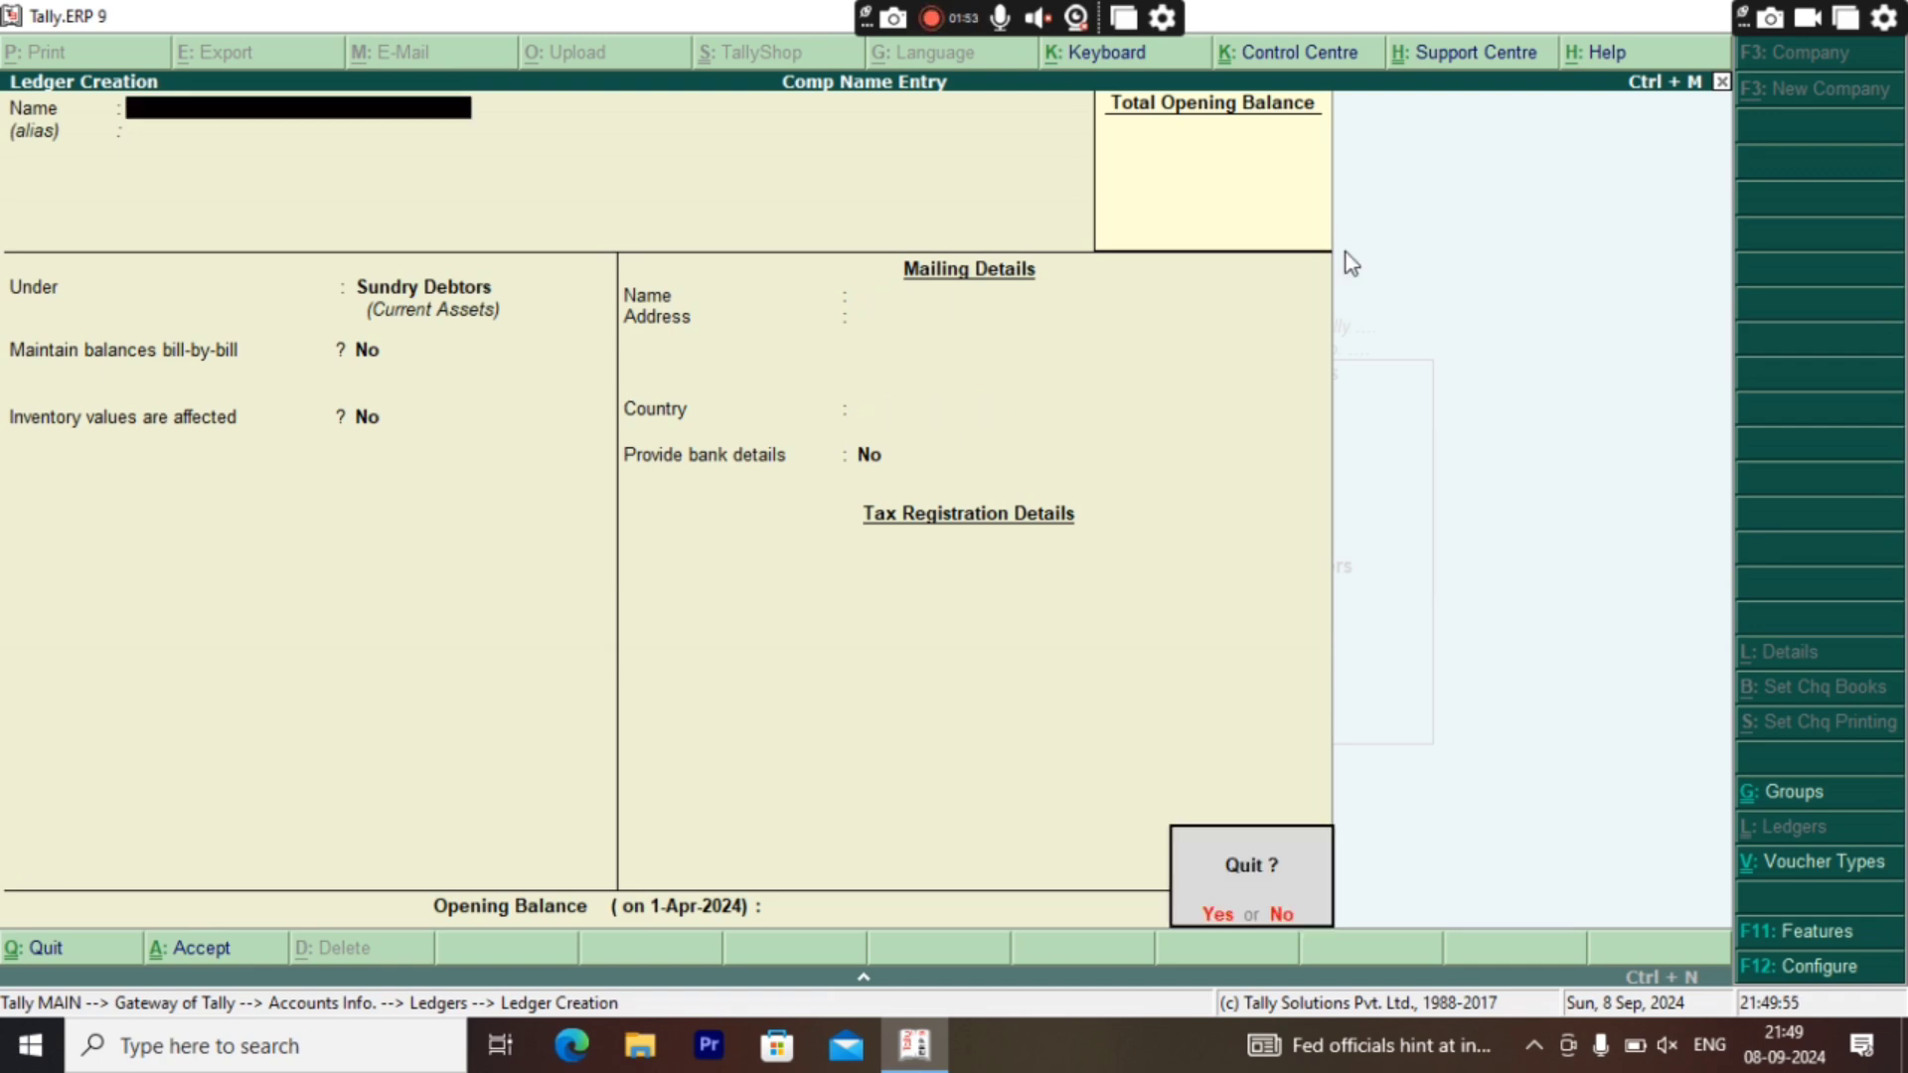
{"action": "key", "text": "Return"}
{"action": "key", "text": "Escape"}
{"action": "key", "text": "Escape"}
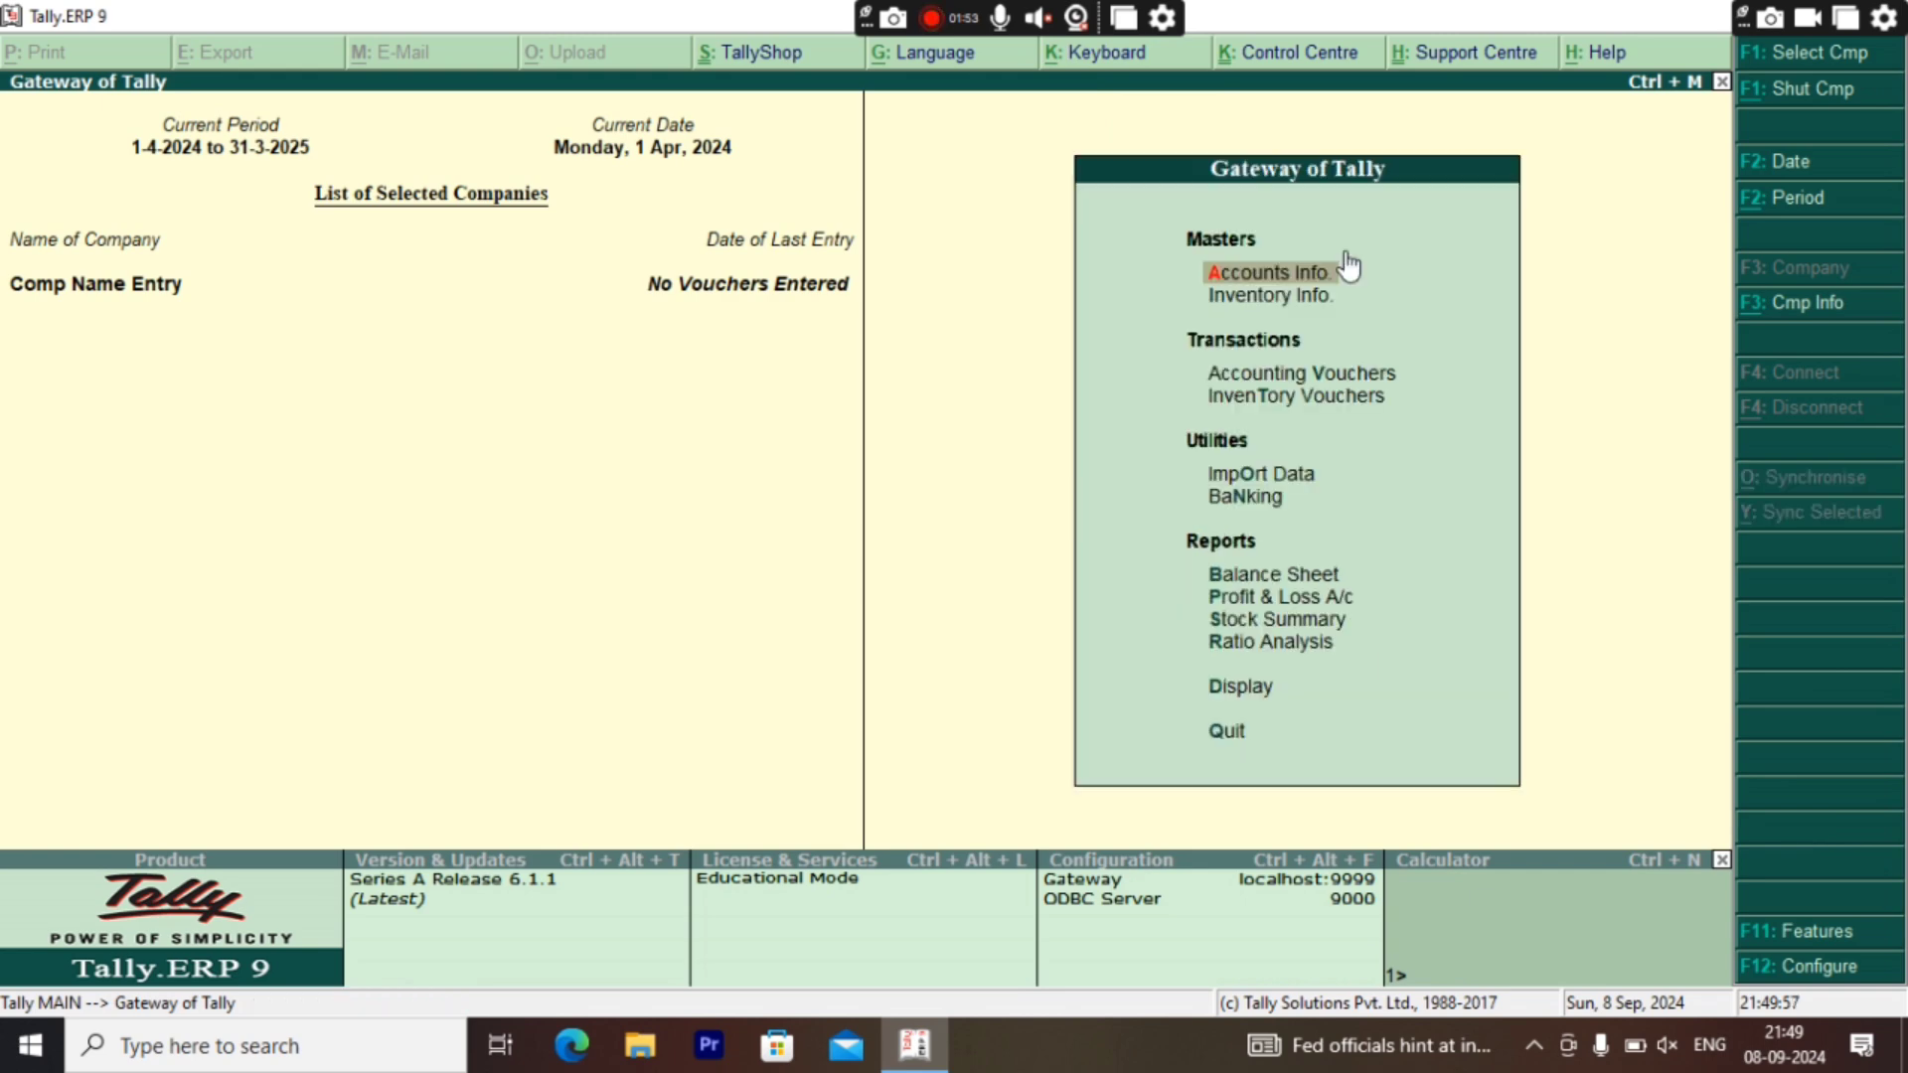
Step: Start a purchase accounting voucher and switch it from invoice mode to voucher mode
{"action": "key", "text": "Down"}
{"action": "key", "text": "Down"}
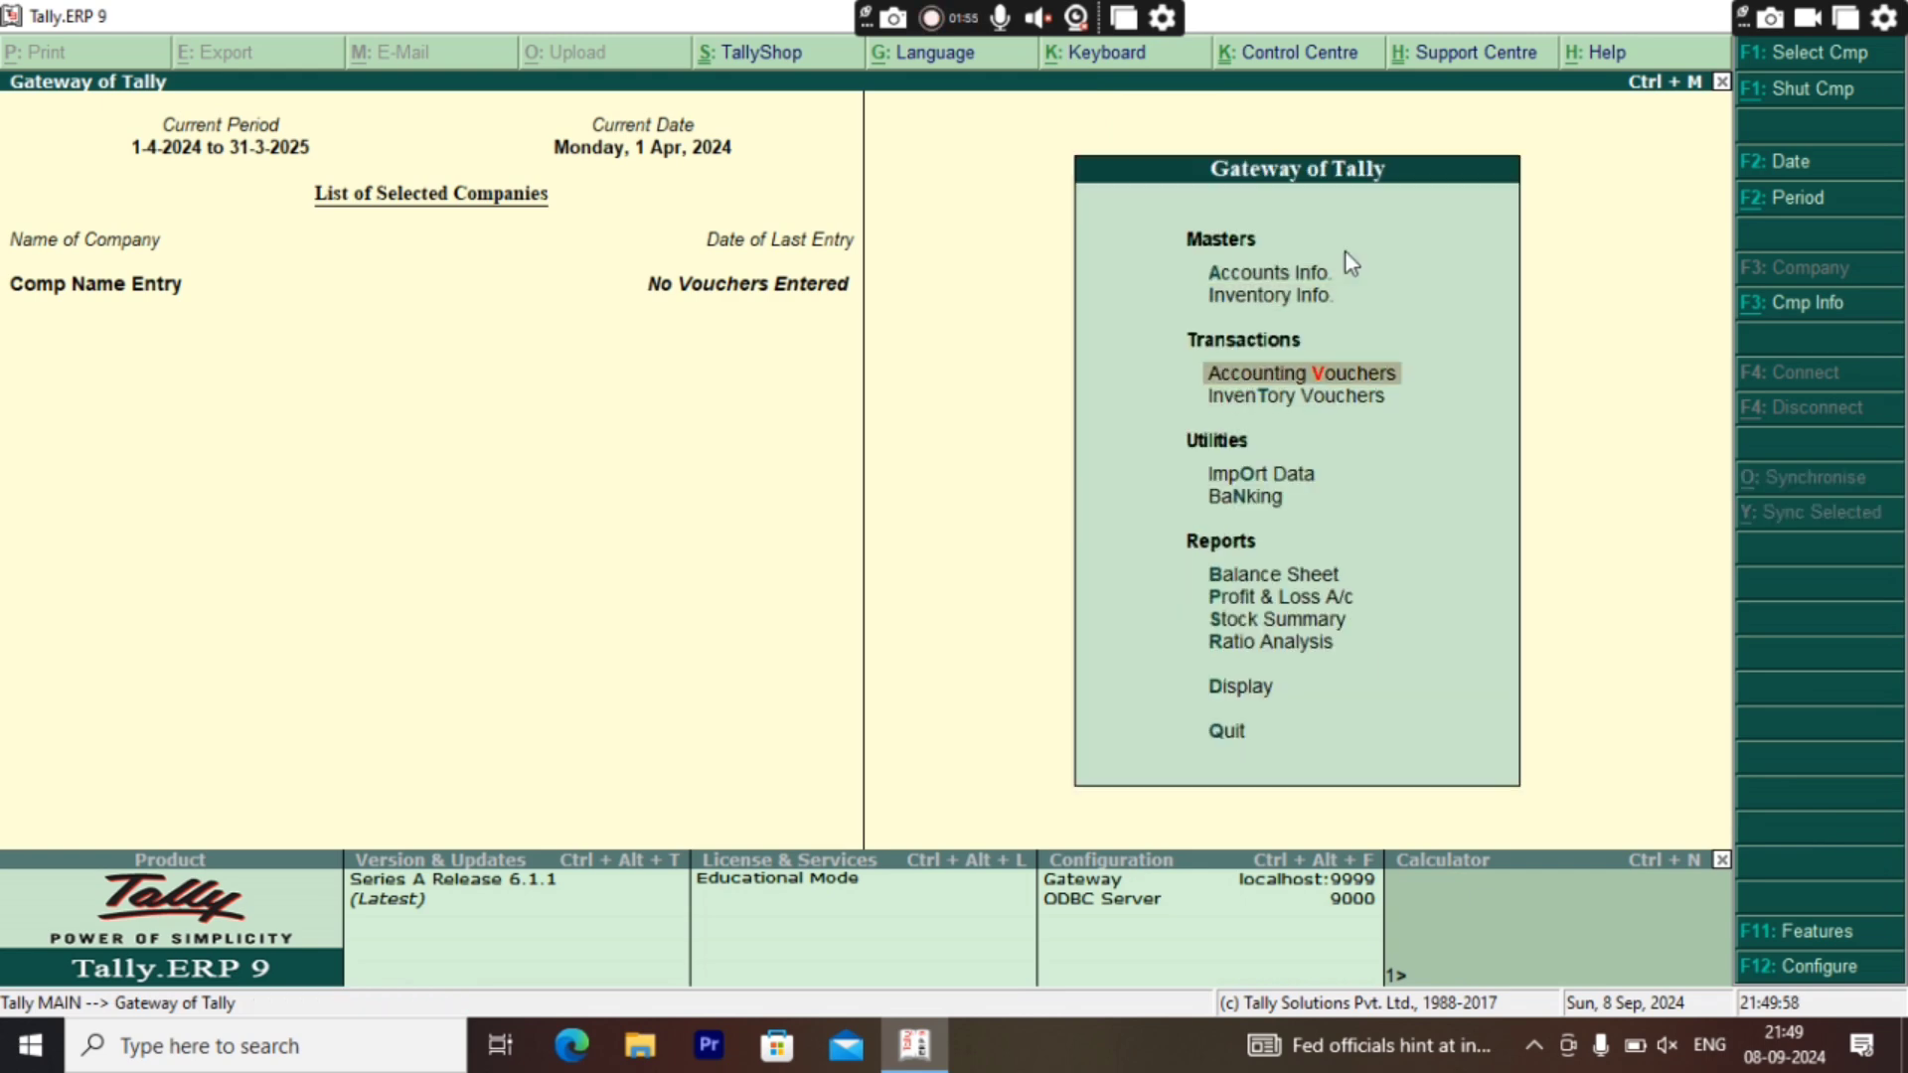
{"action": "key", "text": "Return"}
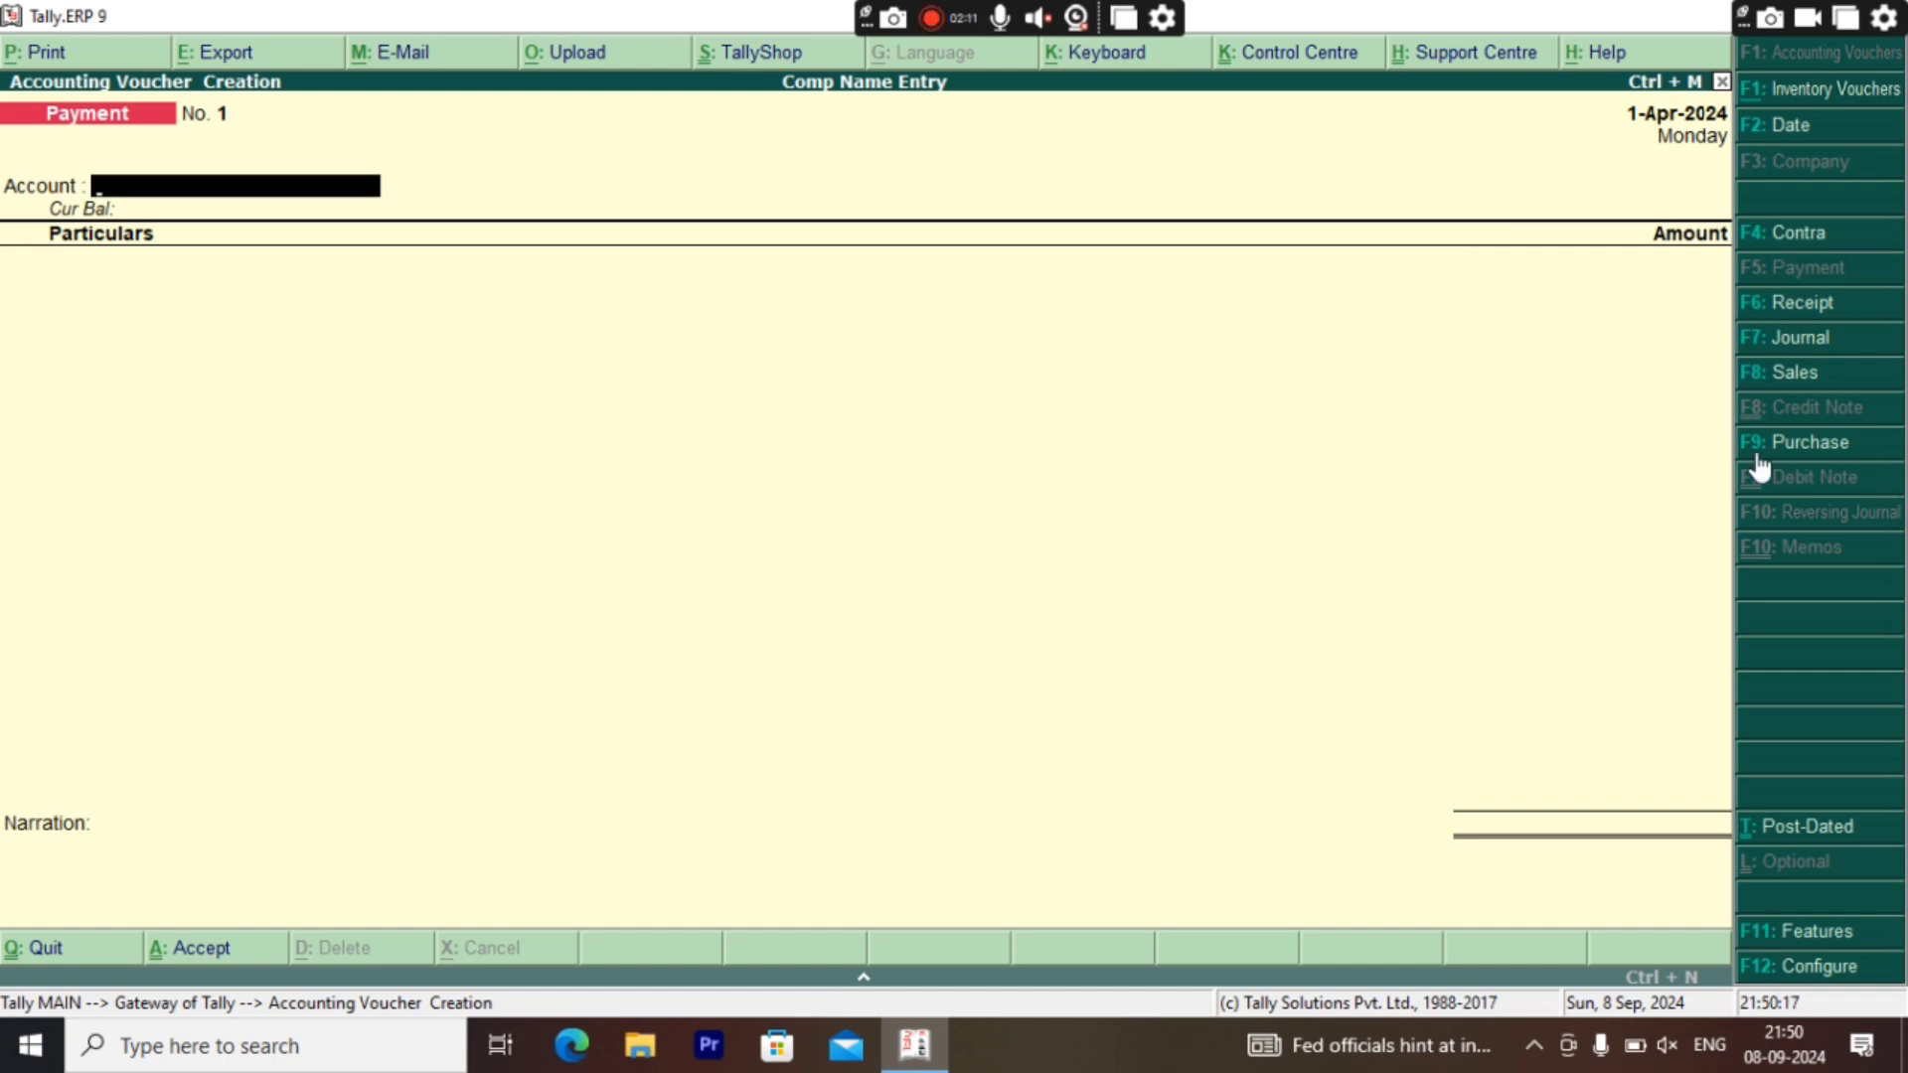
{"action": "left_click", "coordinate": [1789, 442]}
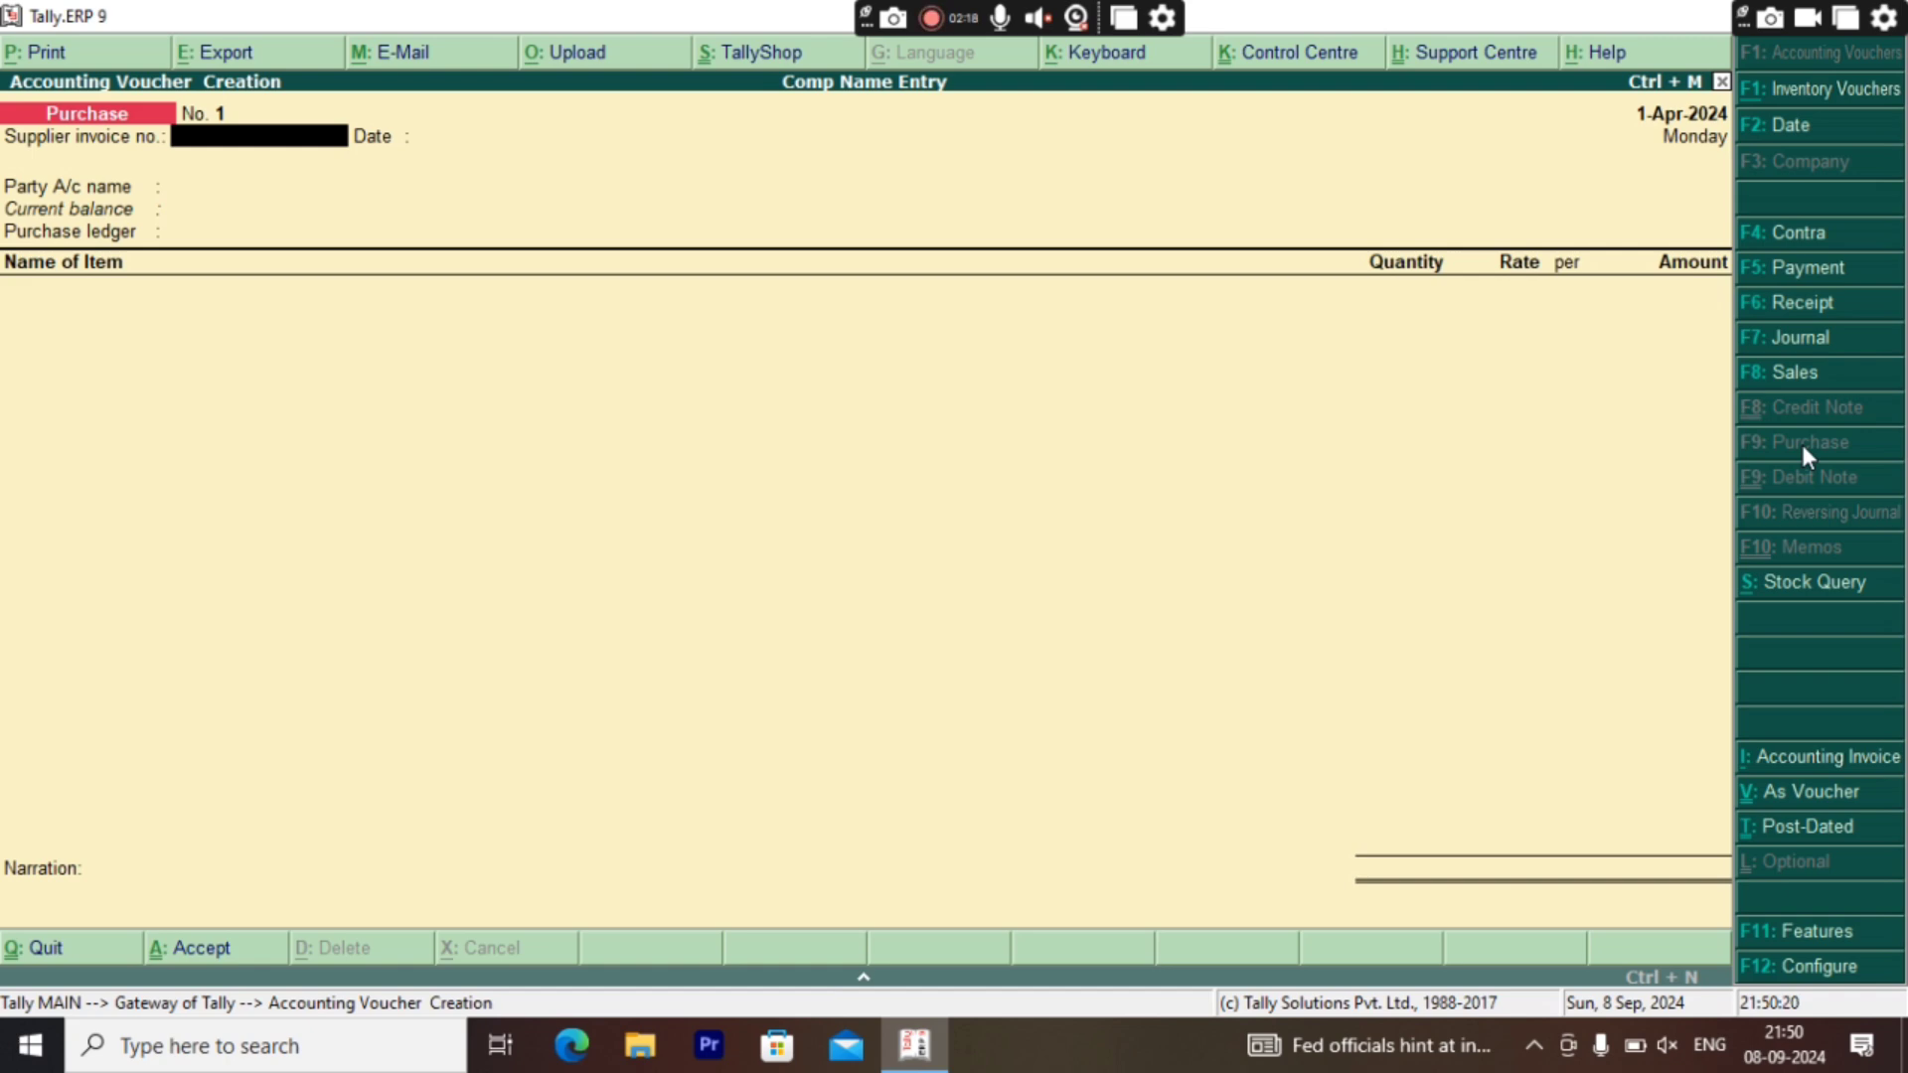
{"action": "key", "text": "ctrl+v"}
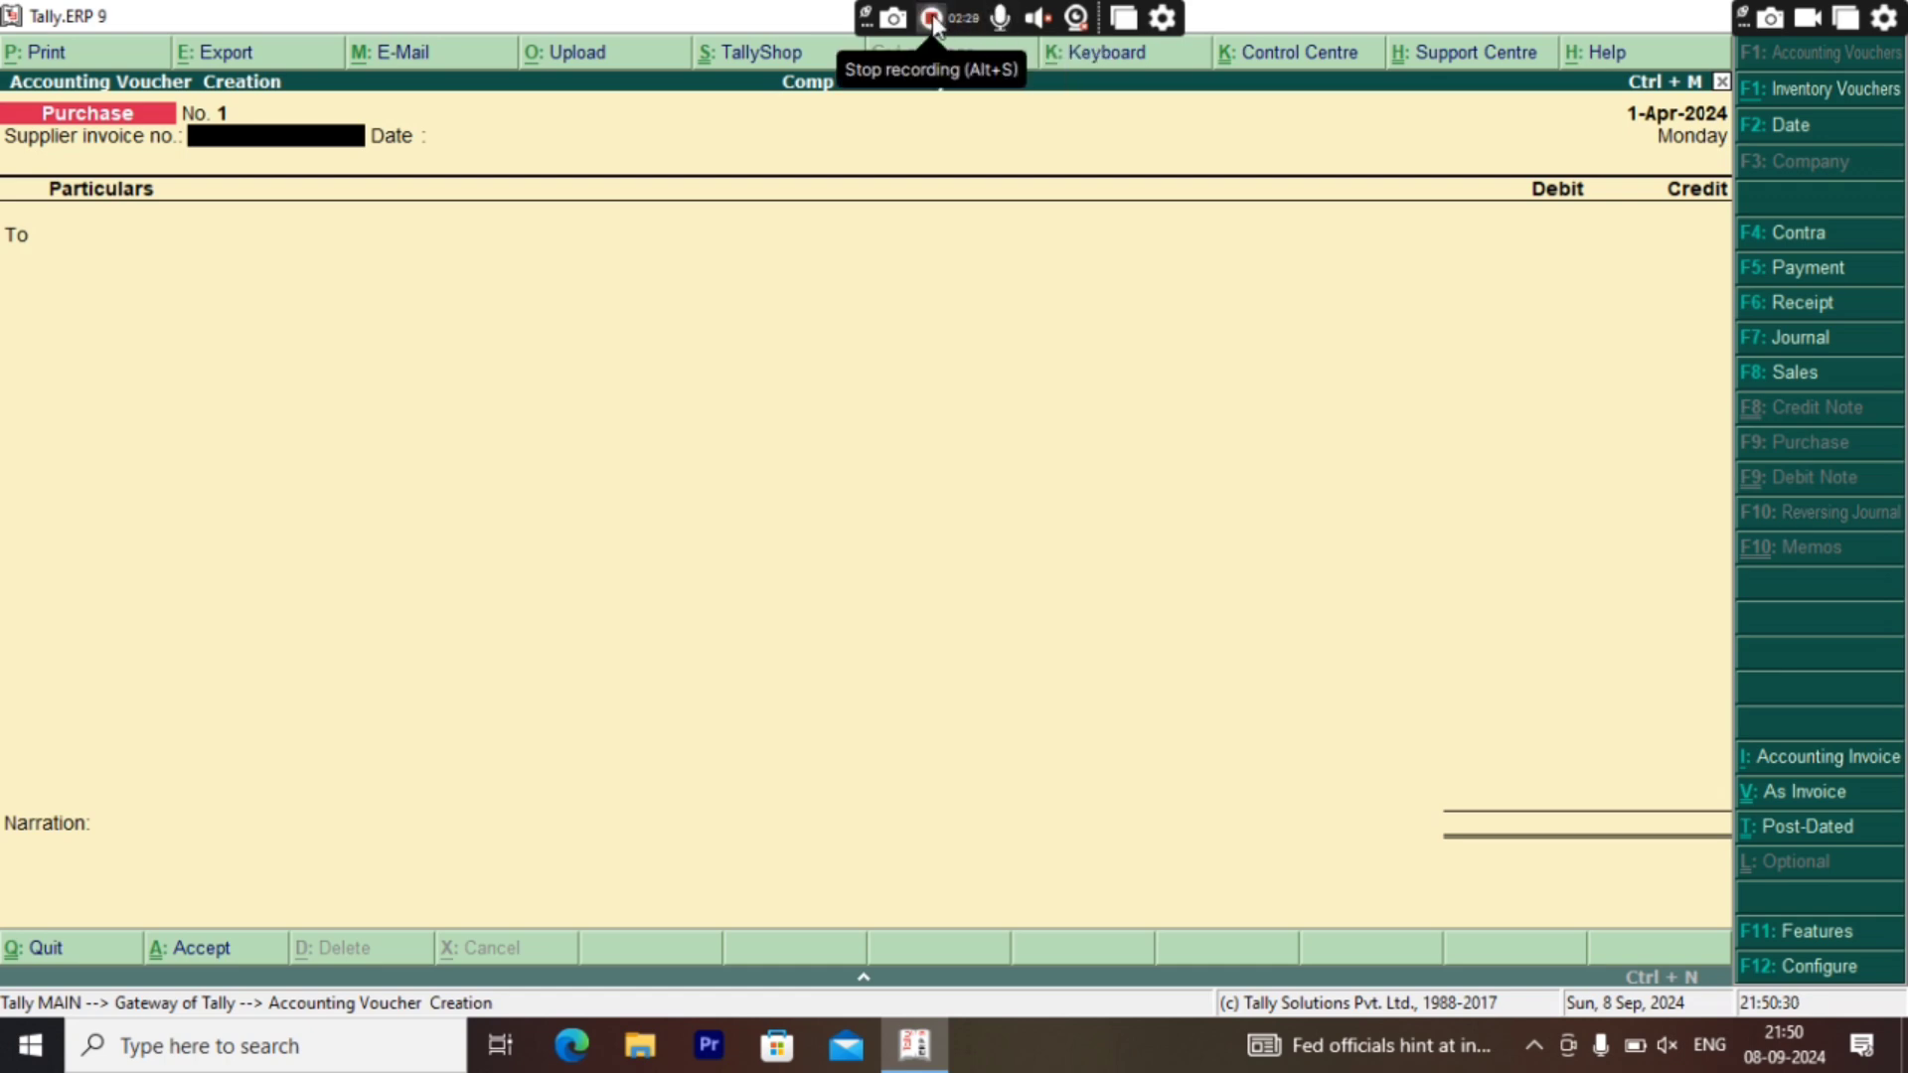
Step: Configure the purchase voucher to use Cr/Dr instead of To/By during entry, keeping the other general options
{"action": "left_click", "coordinate": [1765, 979]}
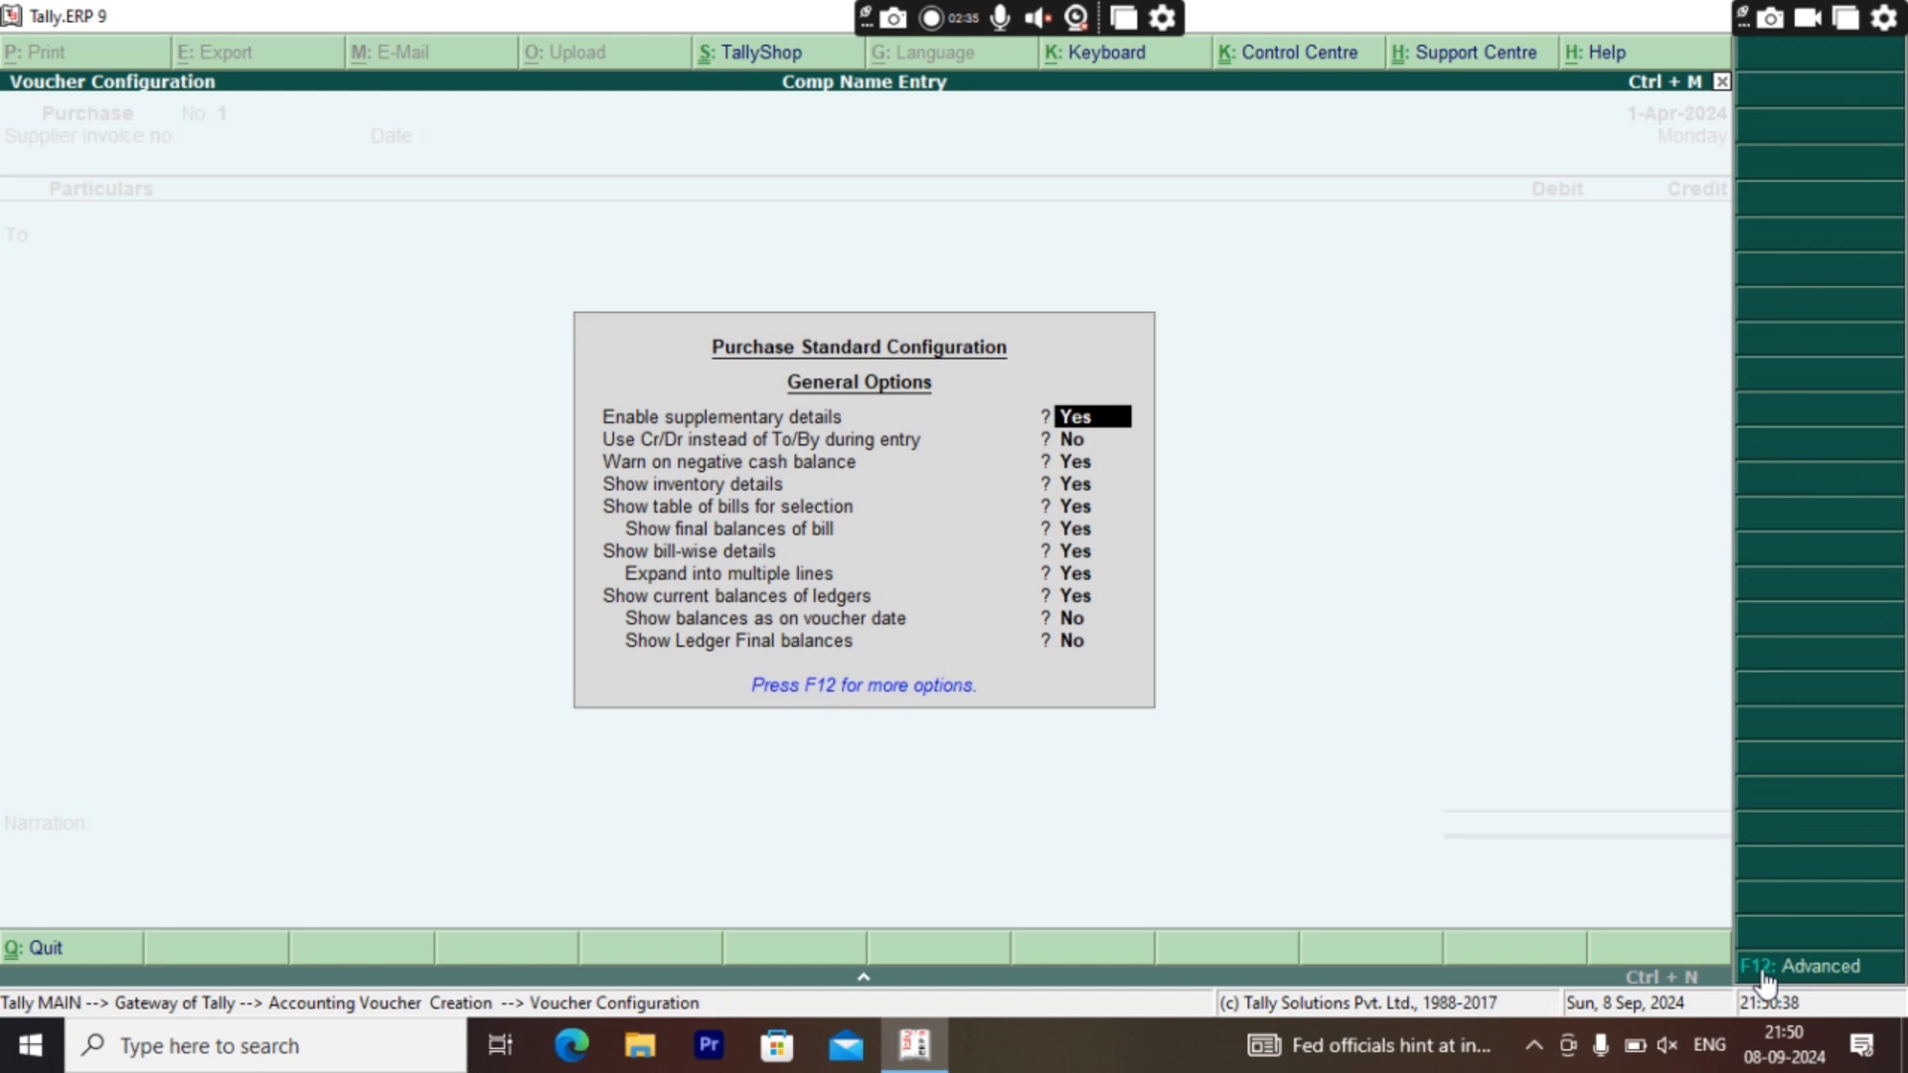
{"action": "key", "text": "Return"}
{"action": "type", "text": "y"}
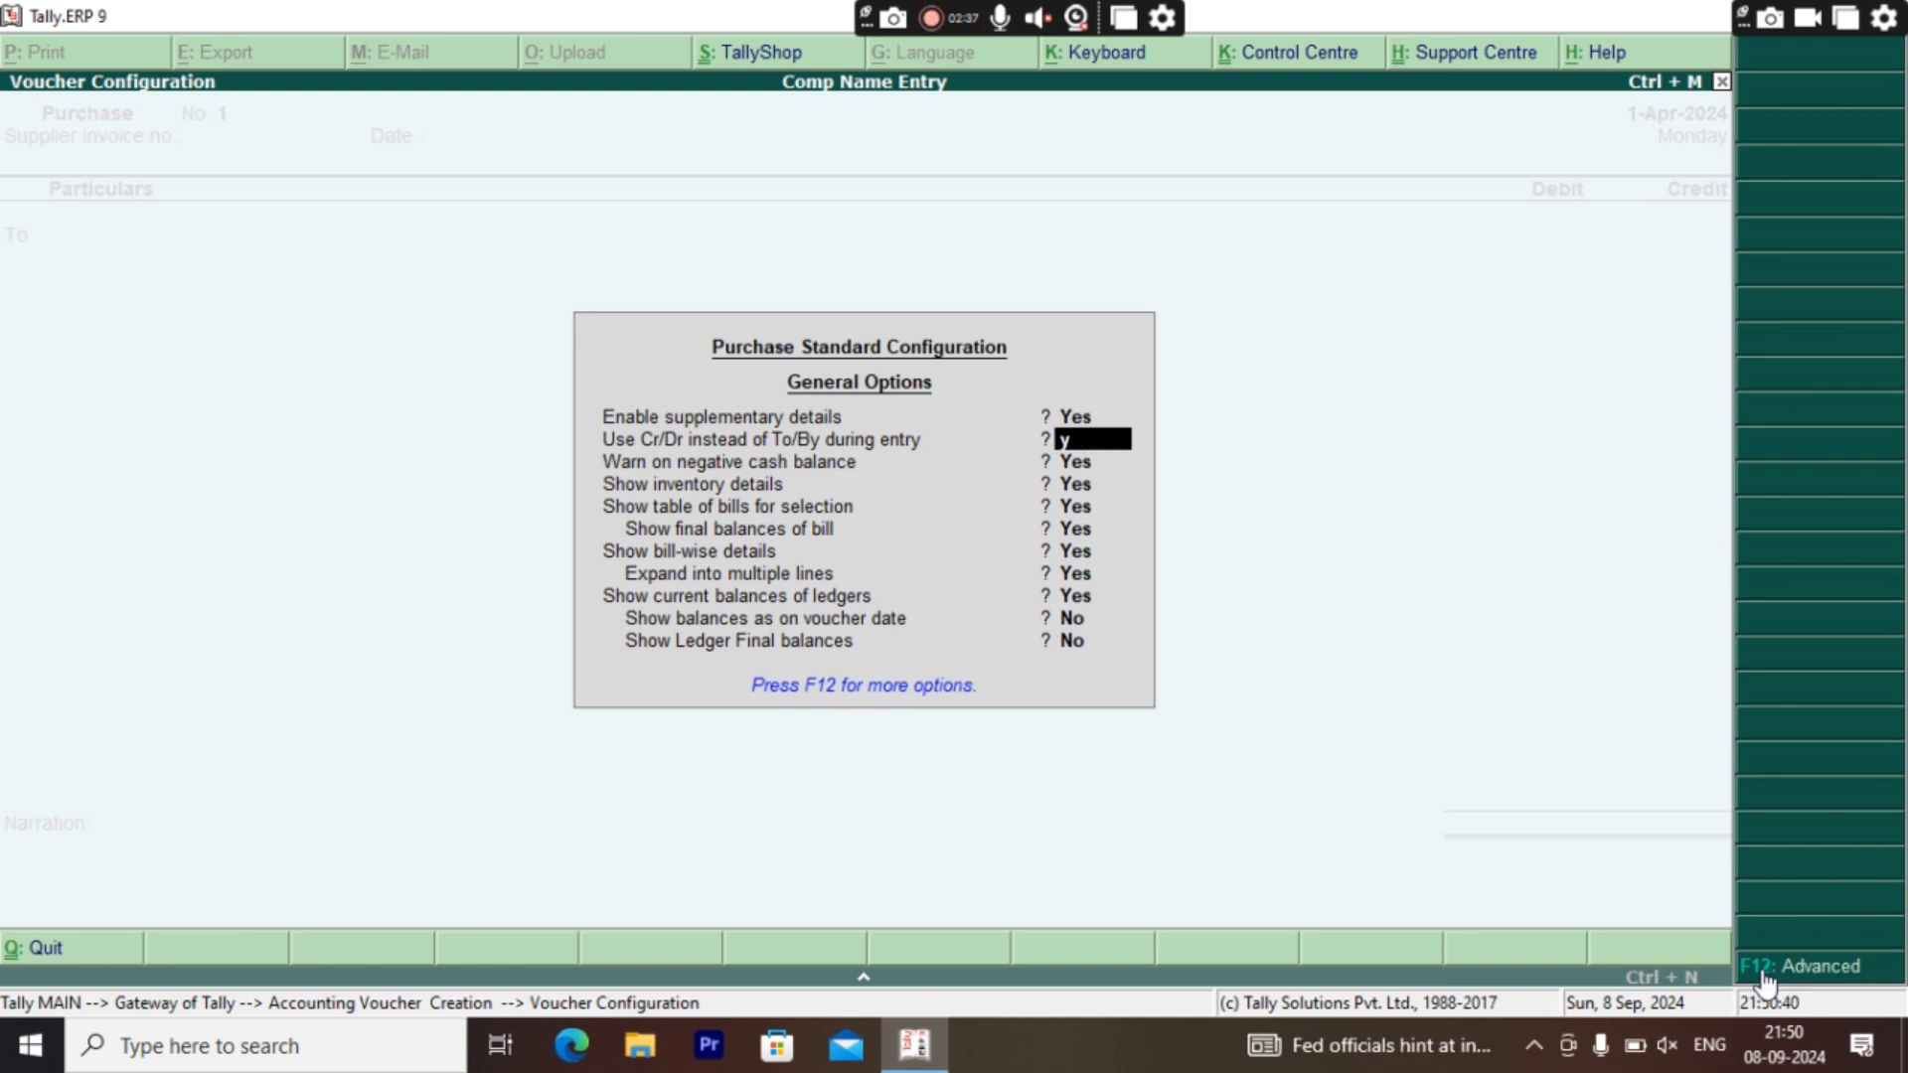
{"action": "key", "text": "Return"}
{"action": "key", "text": "Return"}
{"action": "key", "text": "Return"}
{"action": "key", "text": "Return"}
{"action": "key", "text": "Return"}
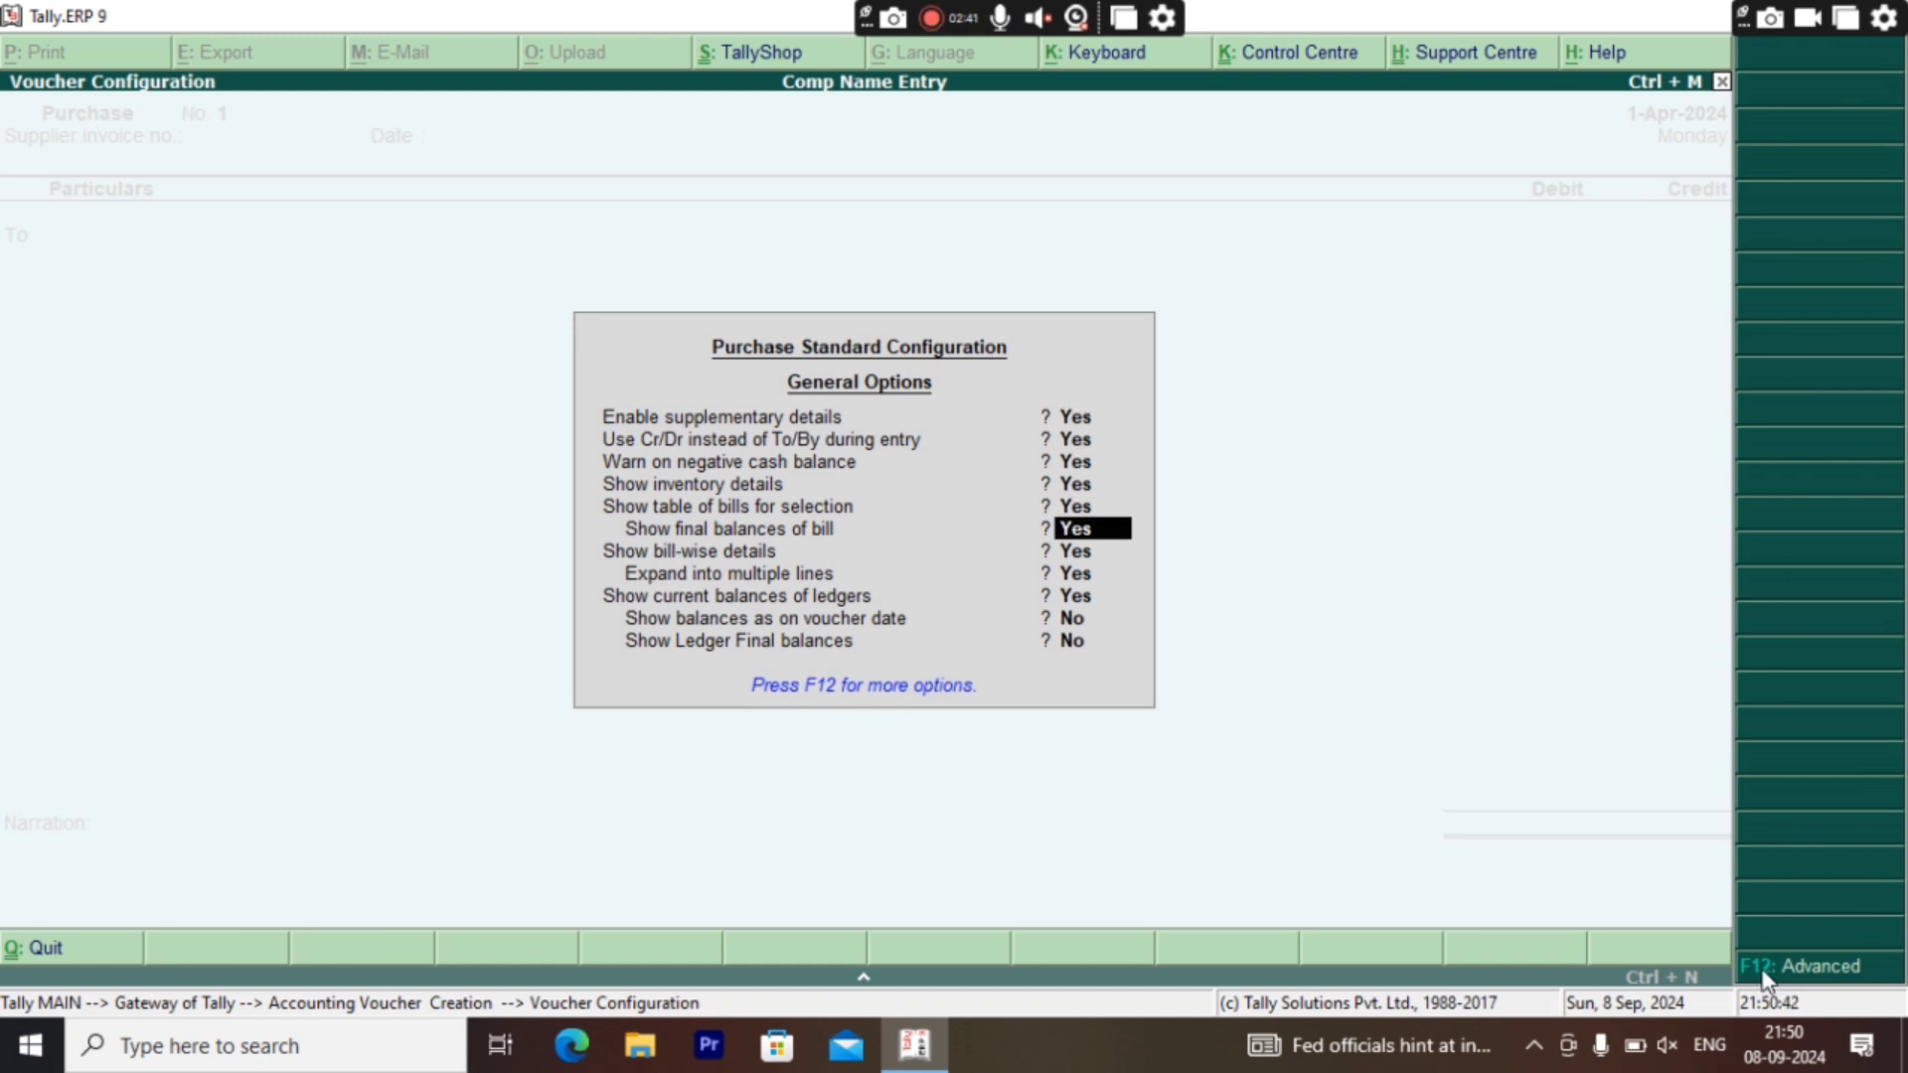
{"action": "key", "text": "Return"}
{"action": "key", "text": "Return"}
{"action": "key", "text": "Return"}
{"action": "key", "text": "Return"}
{"action": "key", "text": "Return"}
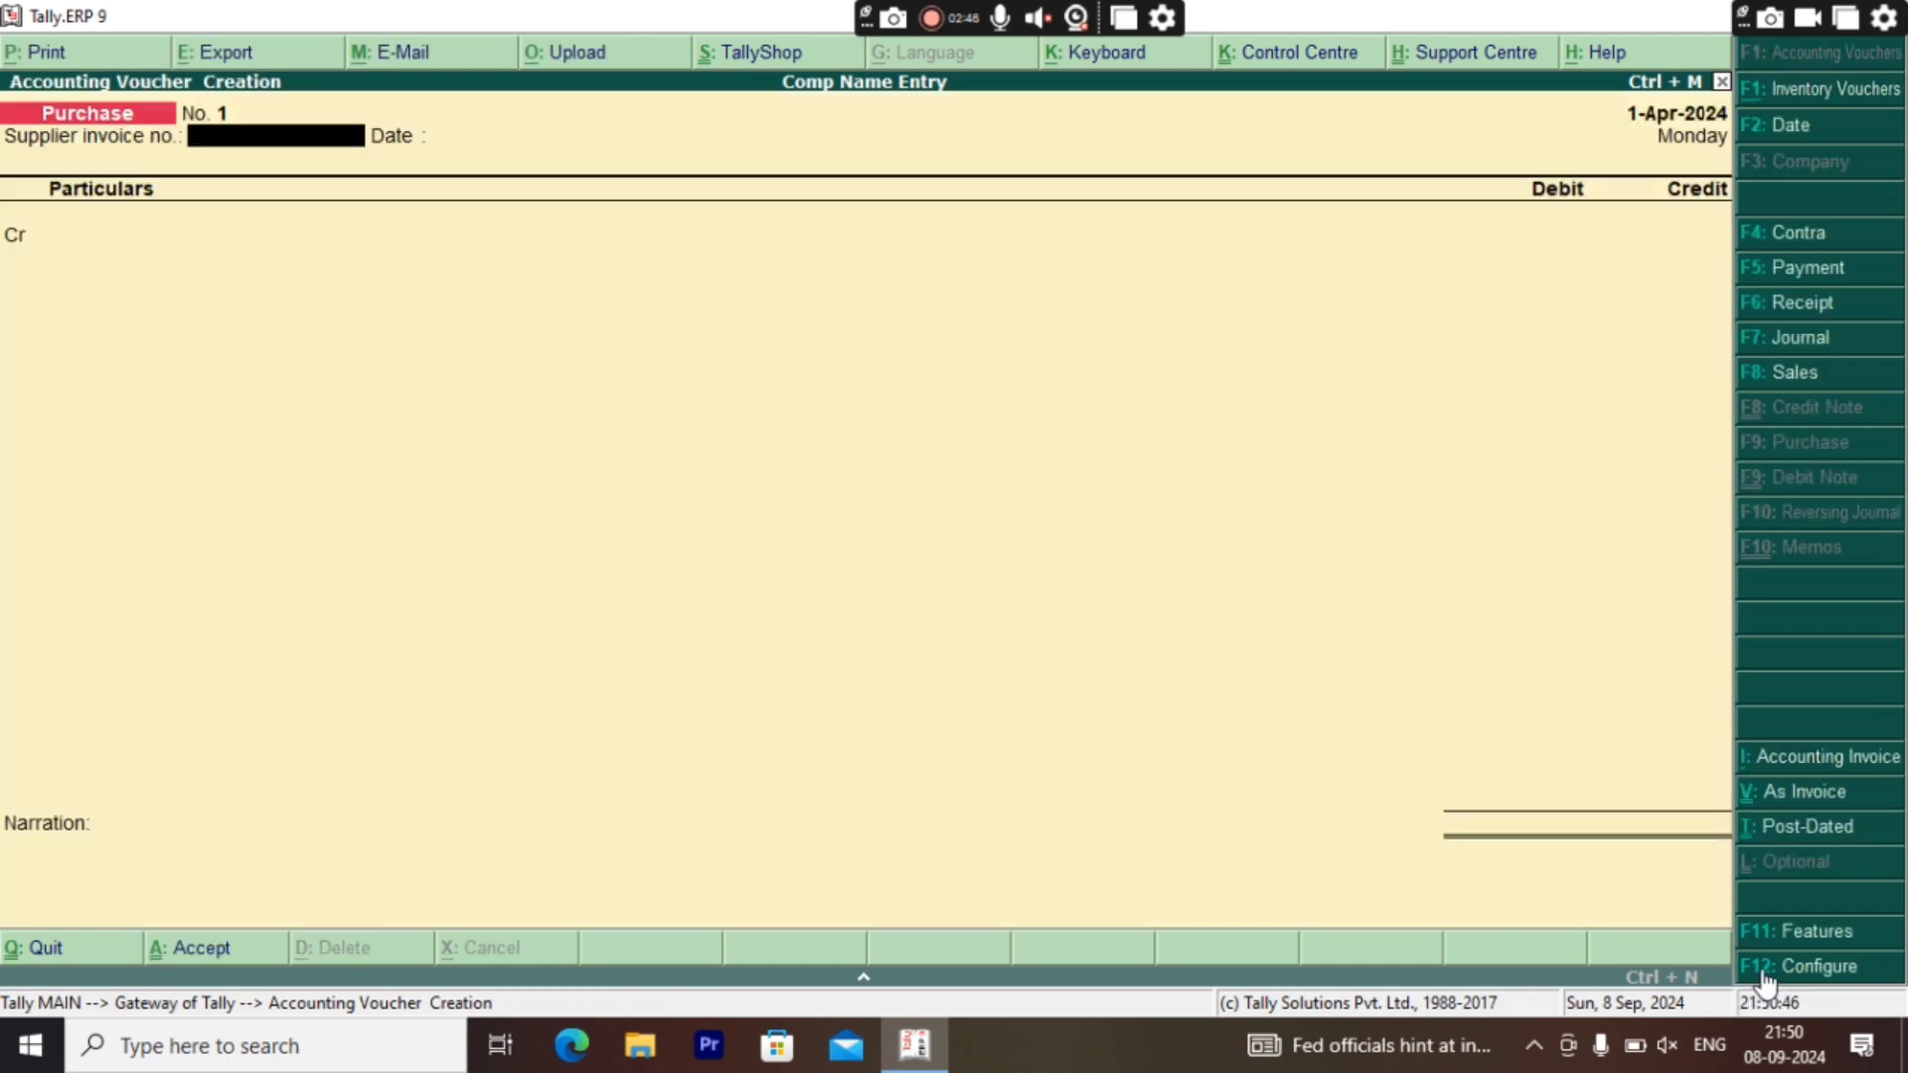
Step: Leave the supplier invoice number blank and set the supplier invoice date to 1-4-24
{"action": "key", "text": "Return"}
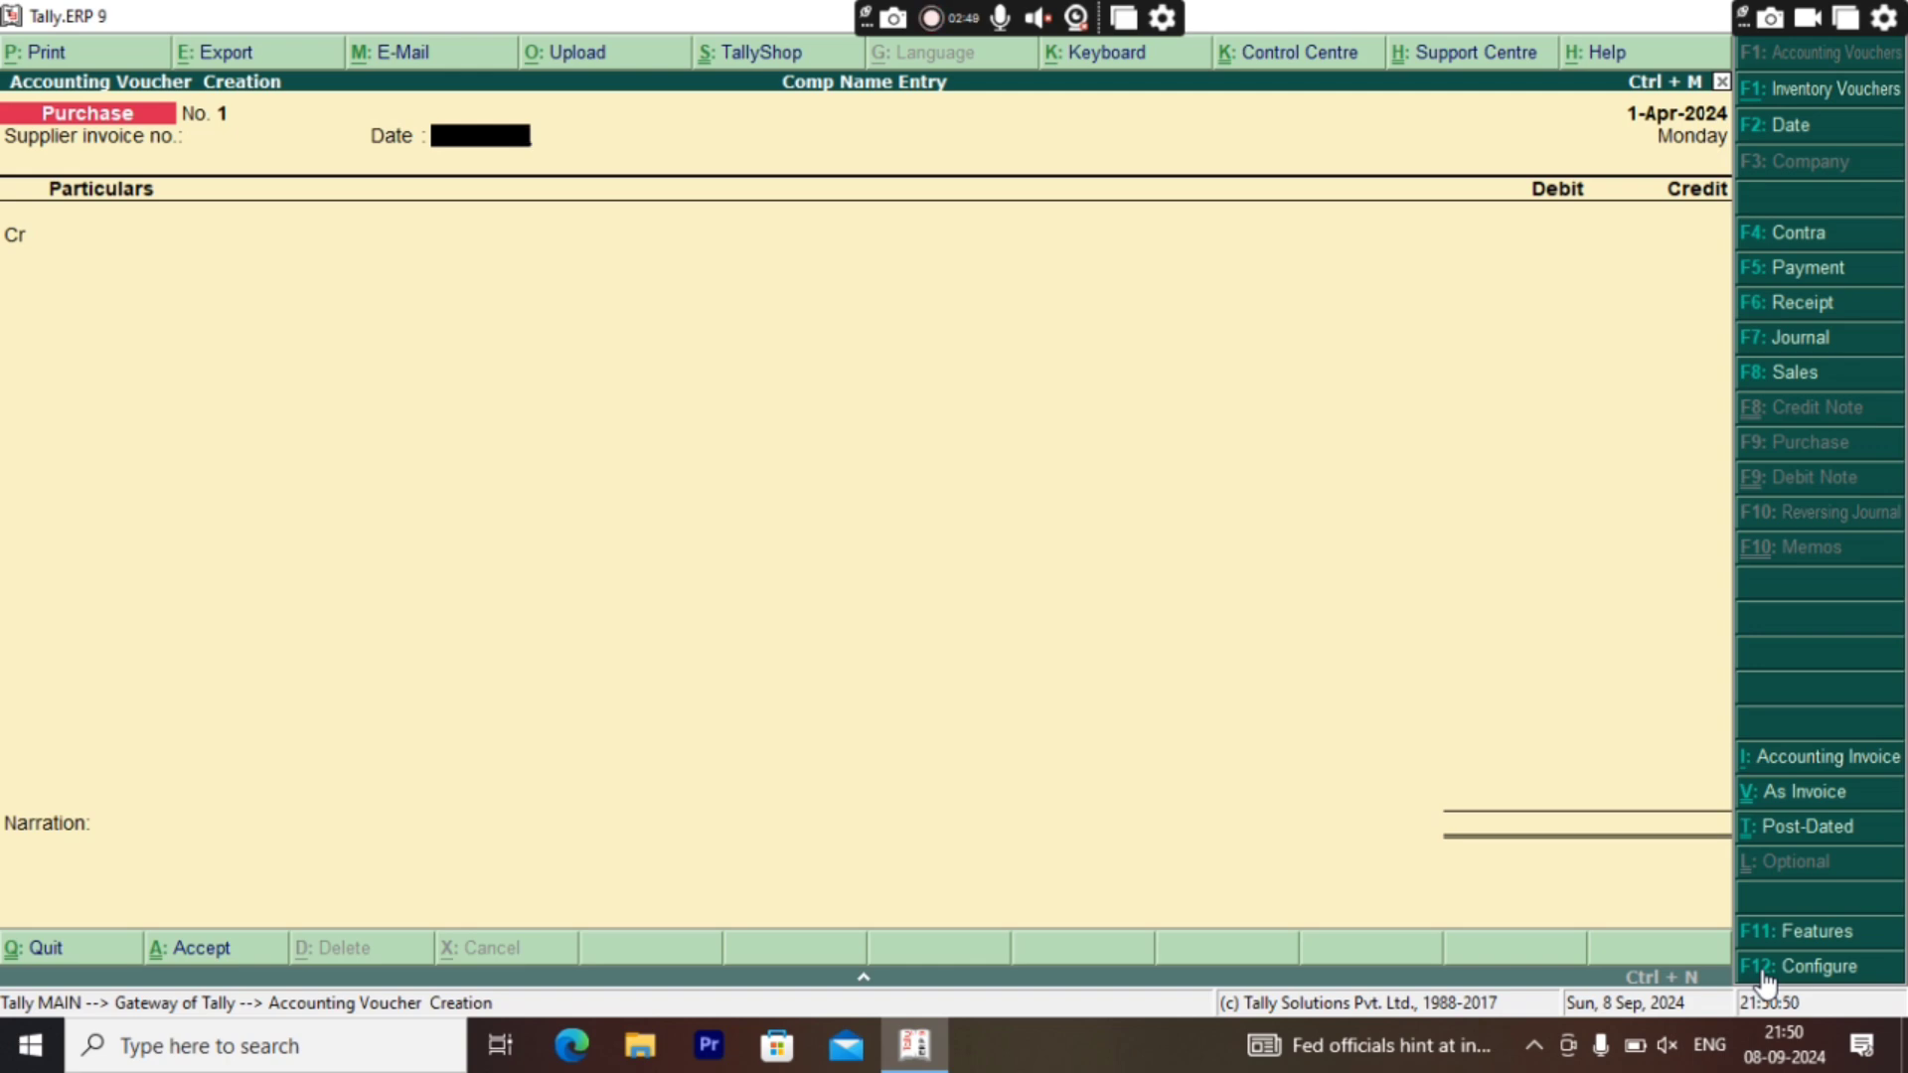
{"action": "type", "text": "1-4-24"}
{"action": "key", "text": "Return"}
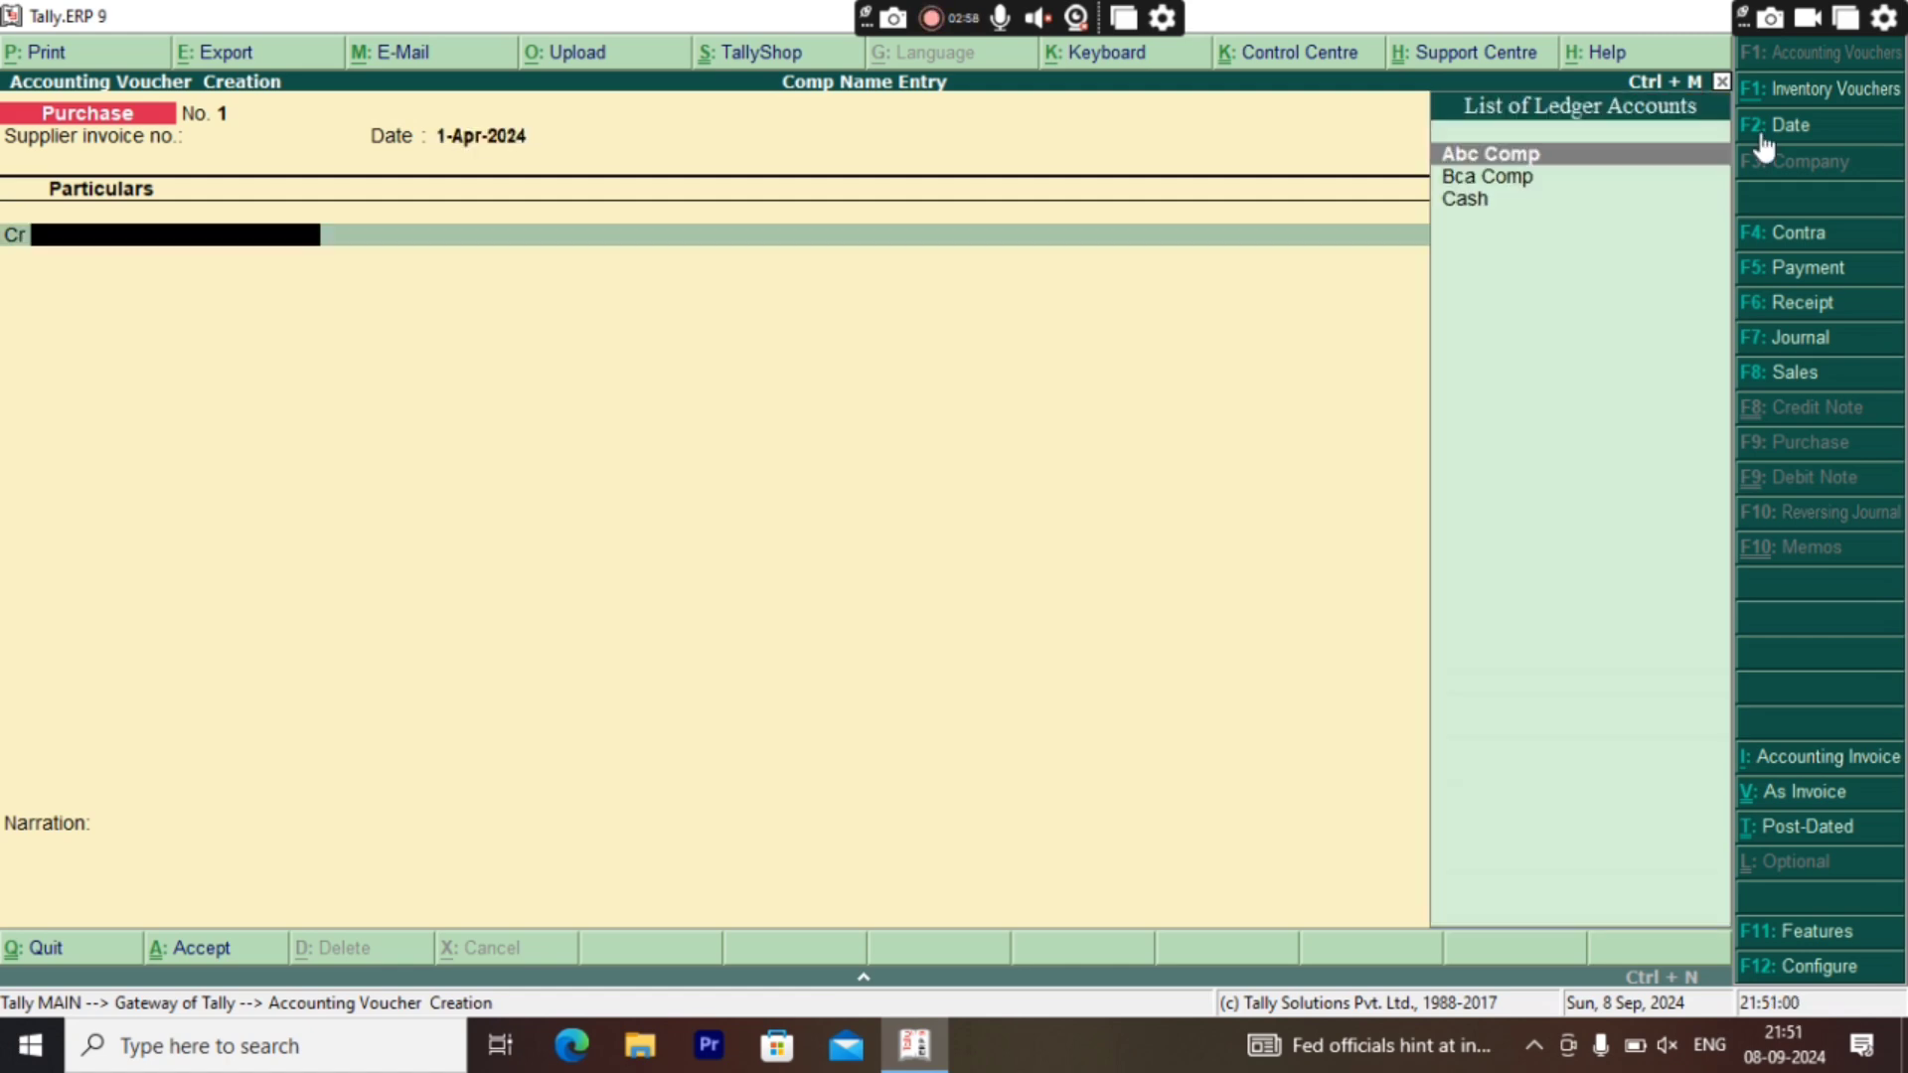
Step: Credit Abc Comp with 10,000 in the purchase voucher, keeping the default supplier details
{"action": "key", "text": "Down"}
{"action": "key", "text": "Down"}
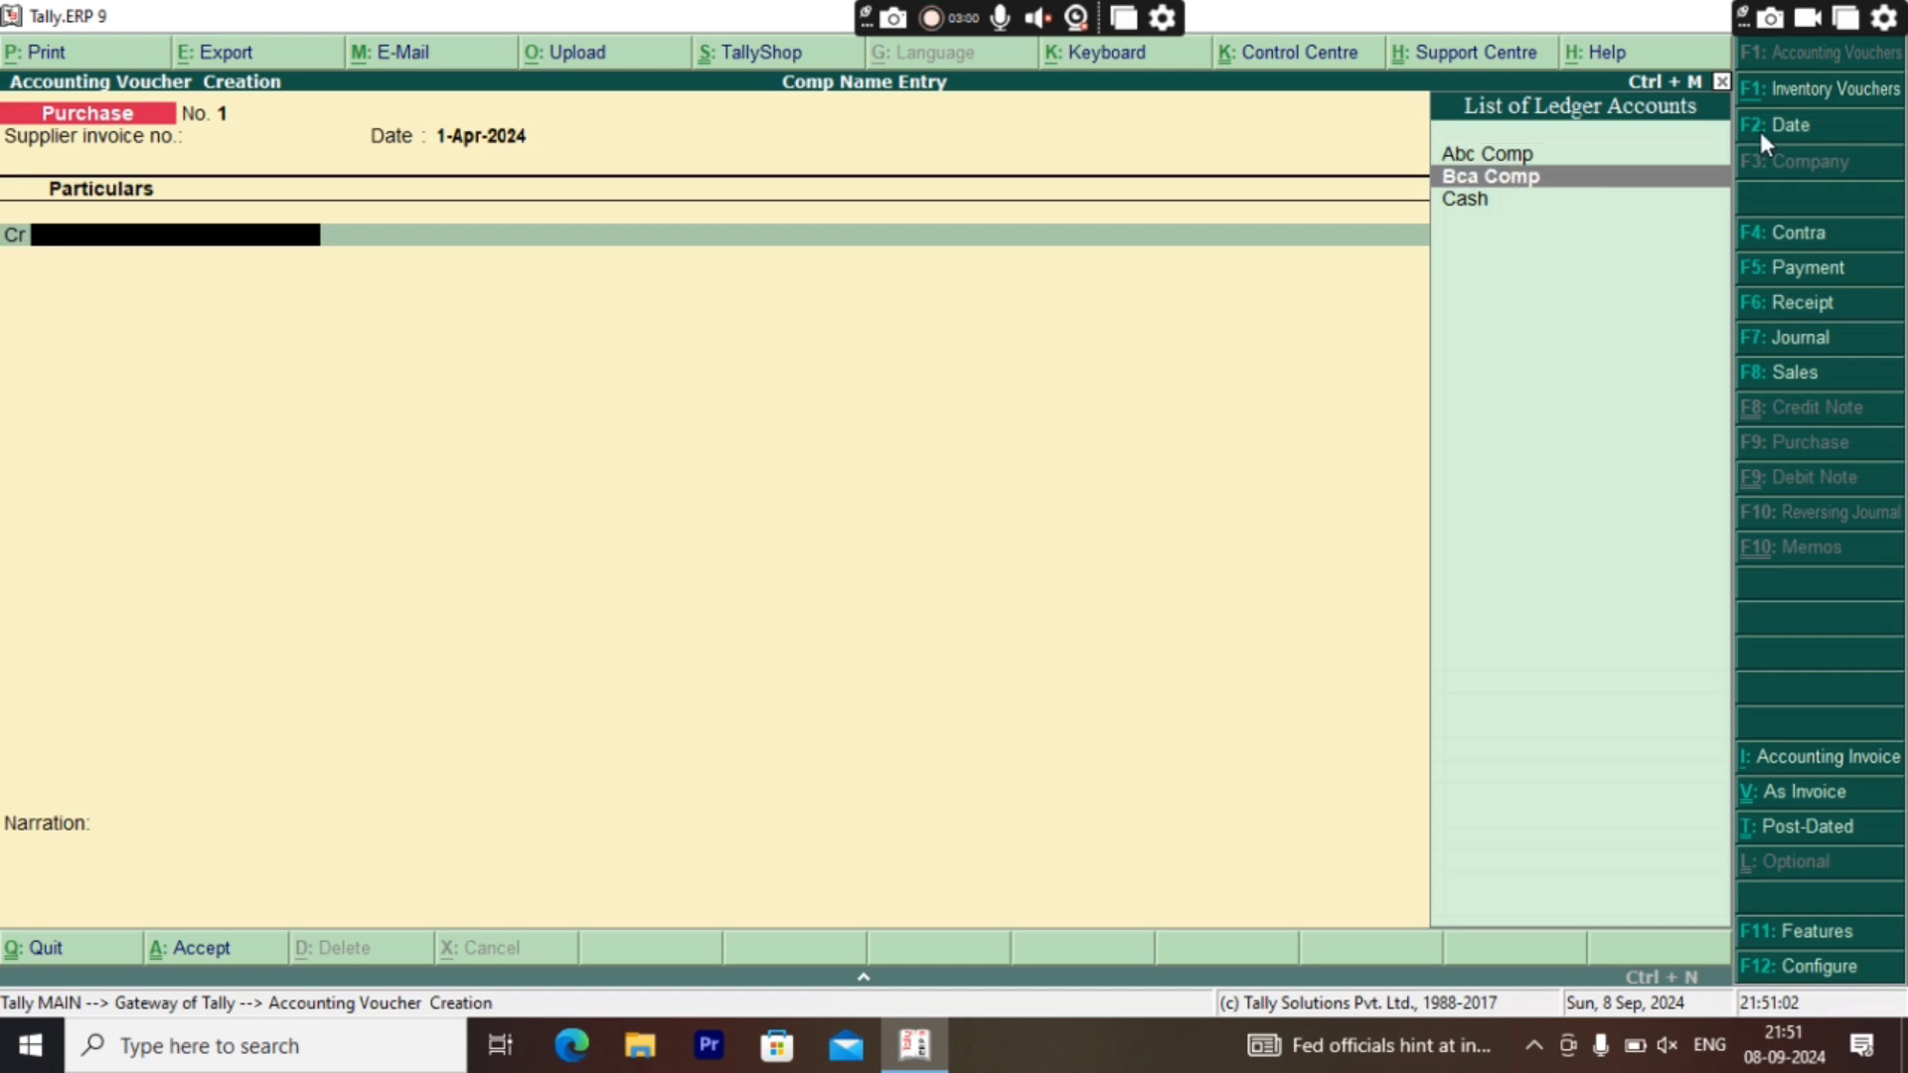
{"action": "key", "text": "Up"}
{"action": "key", "text": "Up"}
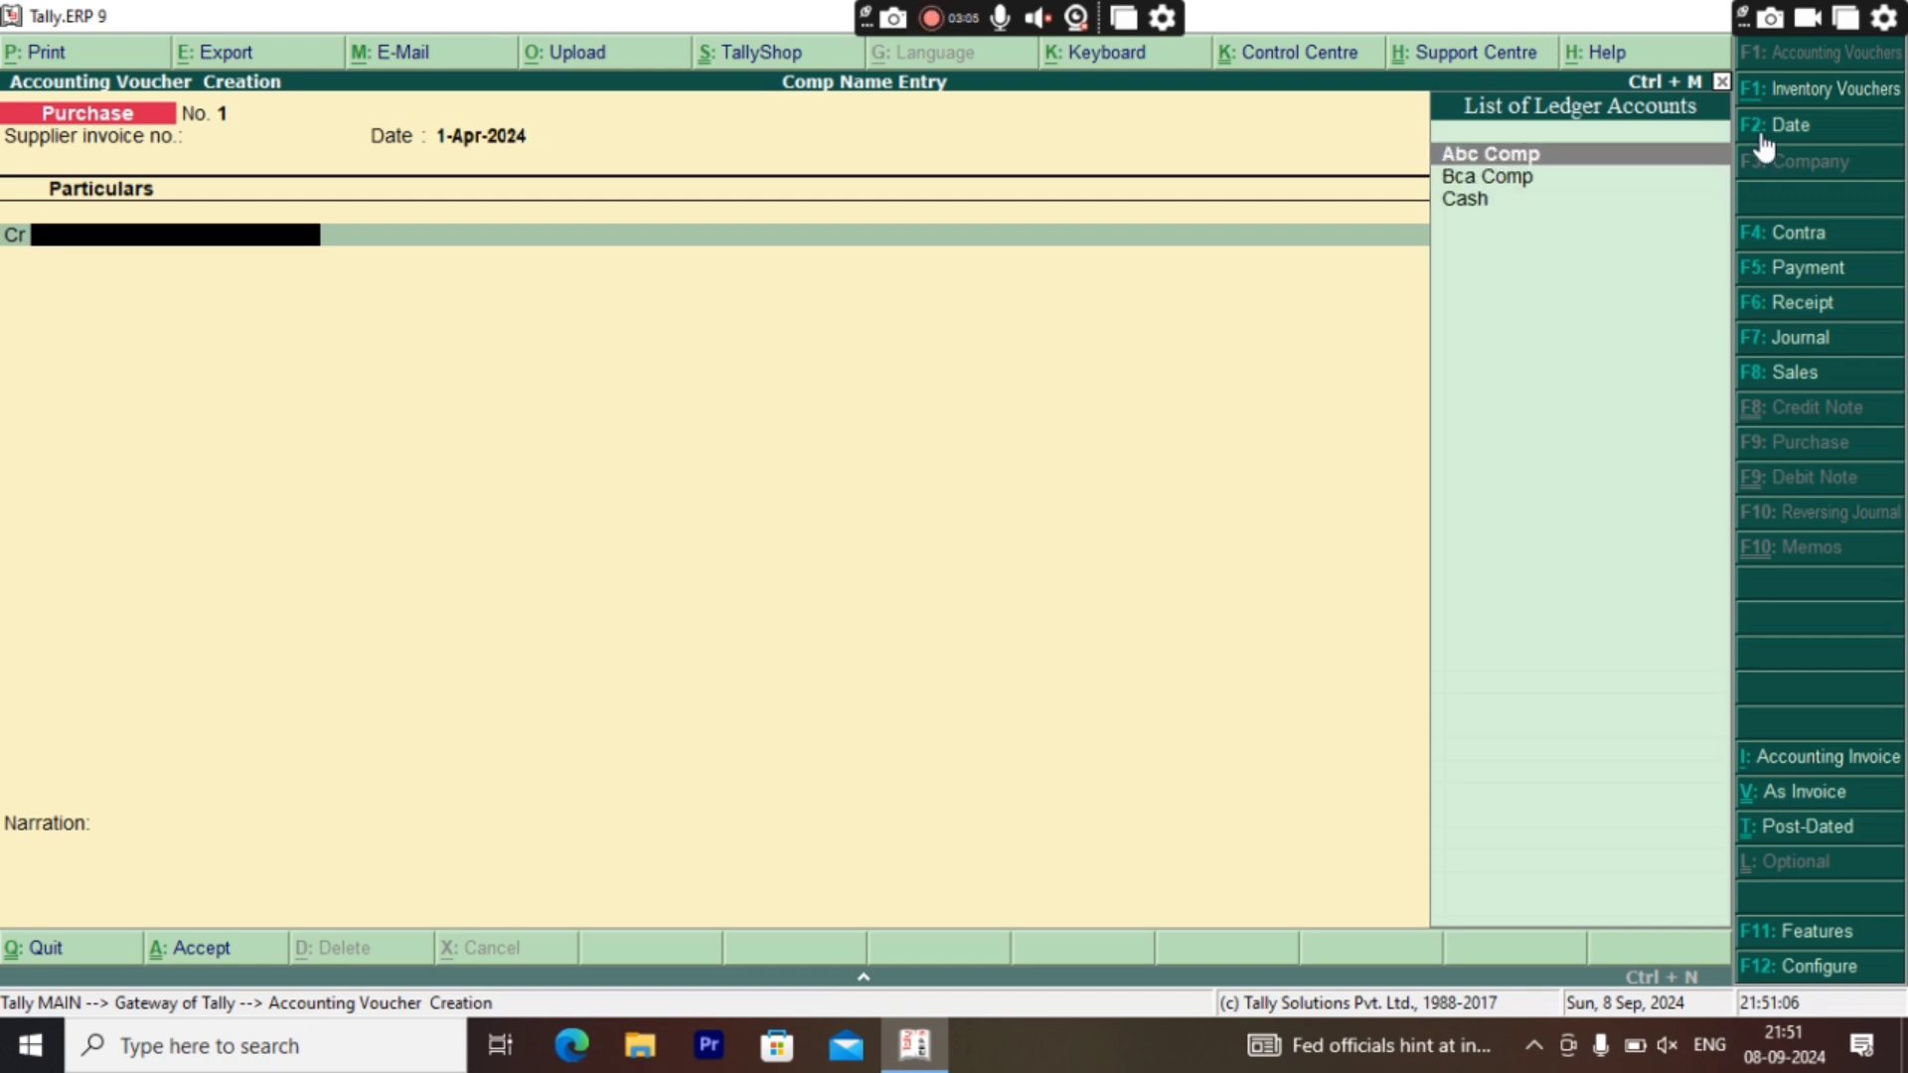
{"action": "key", "text": "Return"}
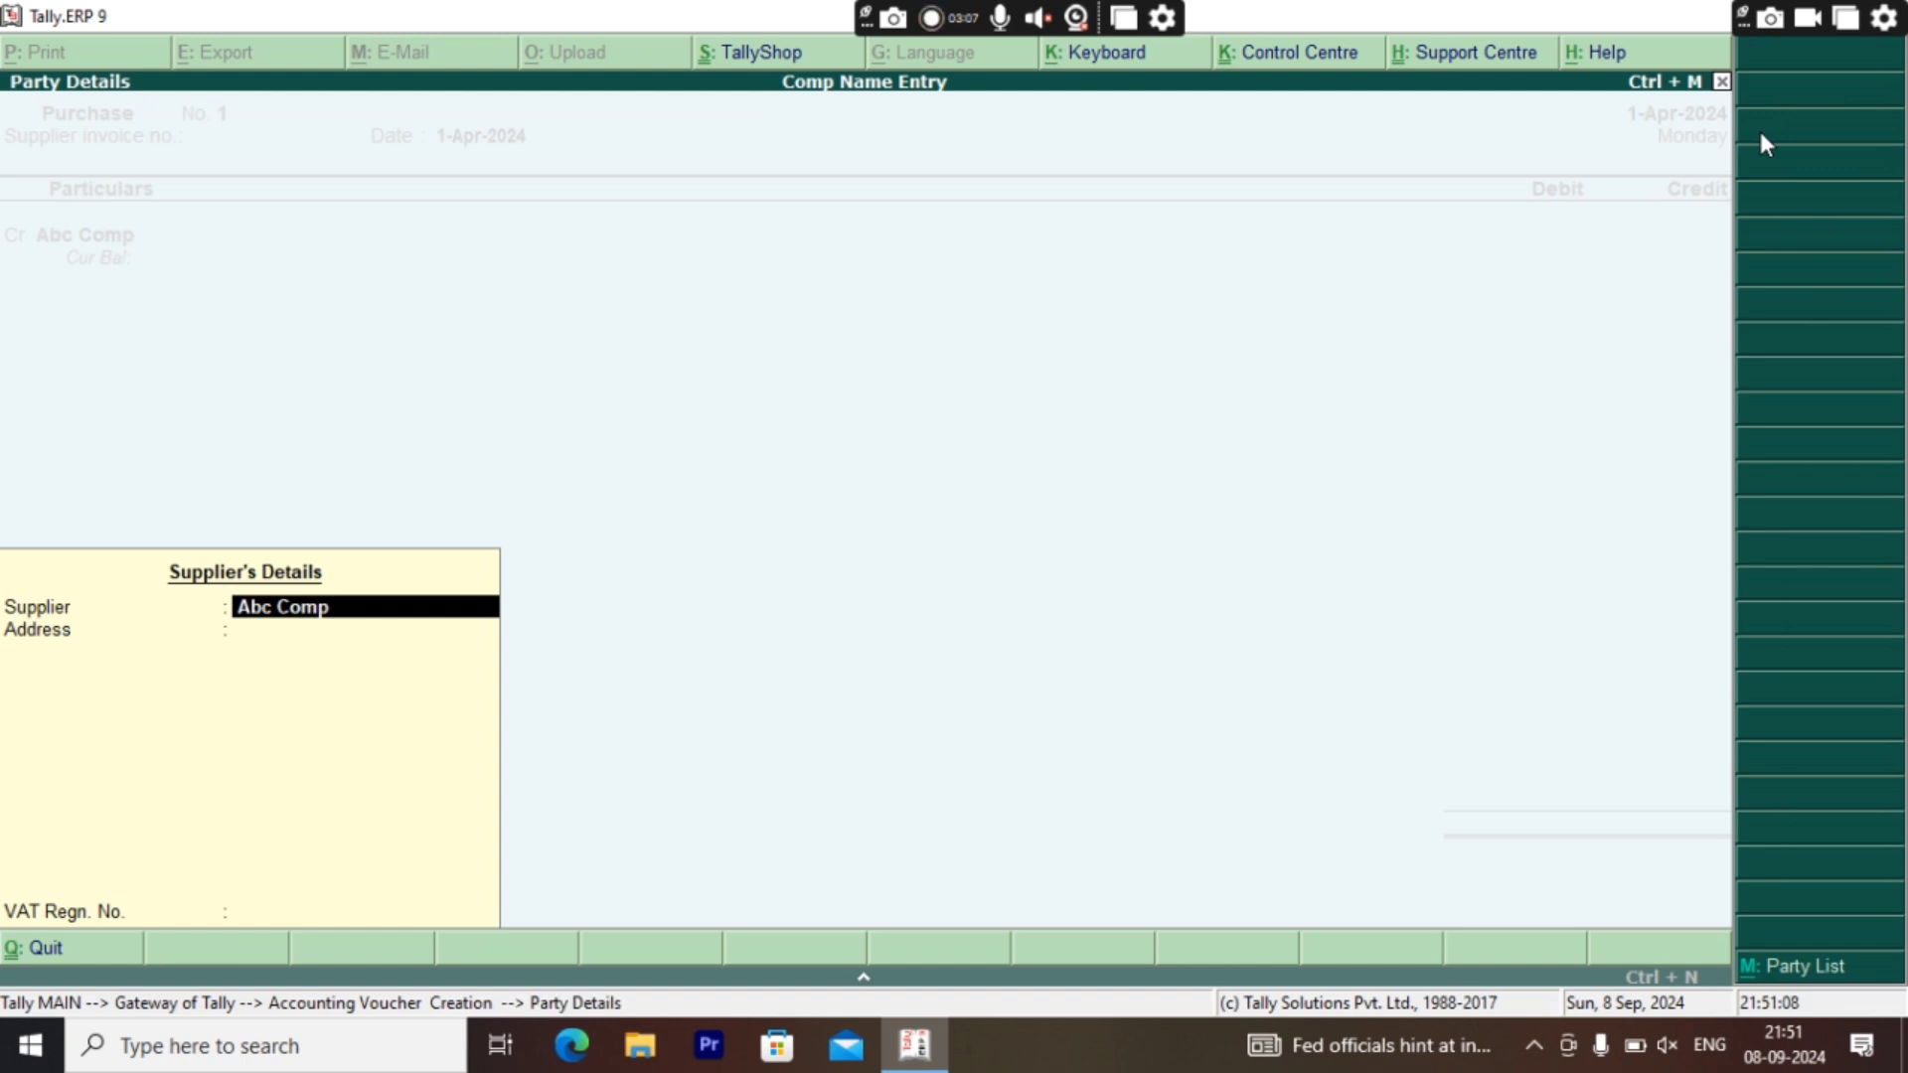
{"action": "key", "text": "Return"}
{"action": "key", "text": "Return"}
{"action": "key", "text": "Return"}
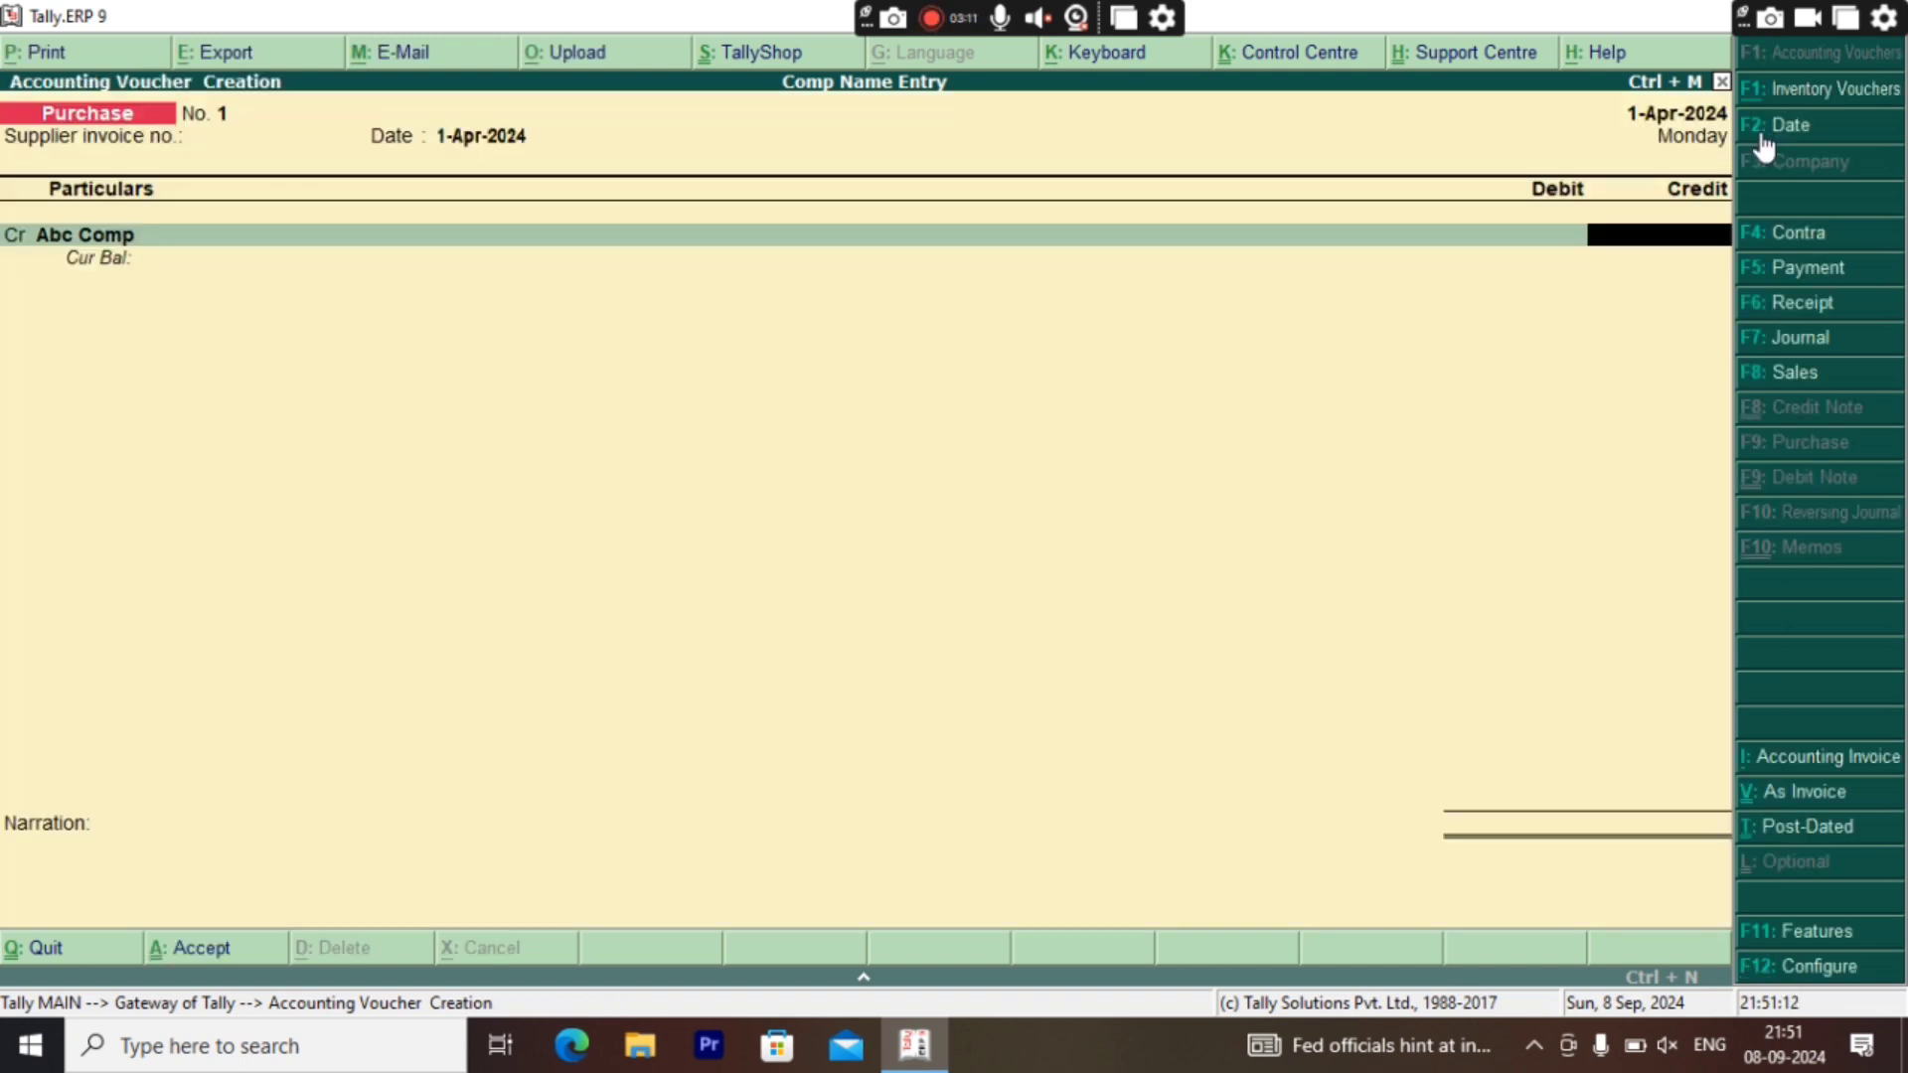
{"action": "type", "text": "100"}
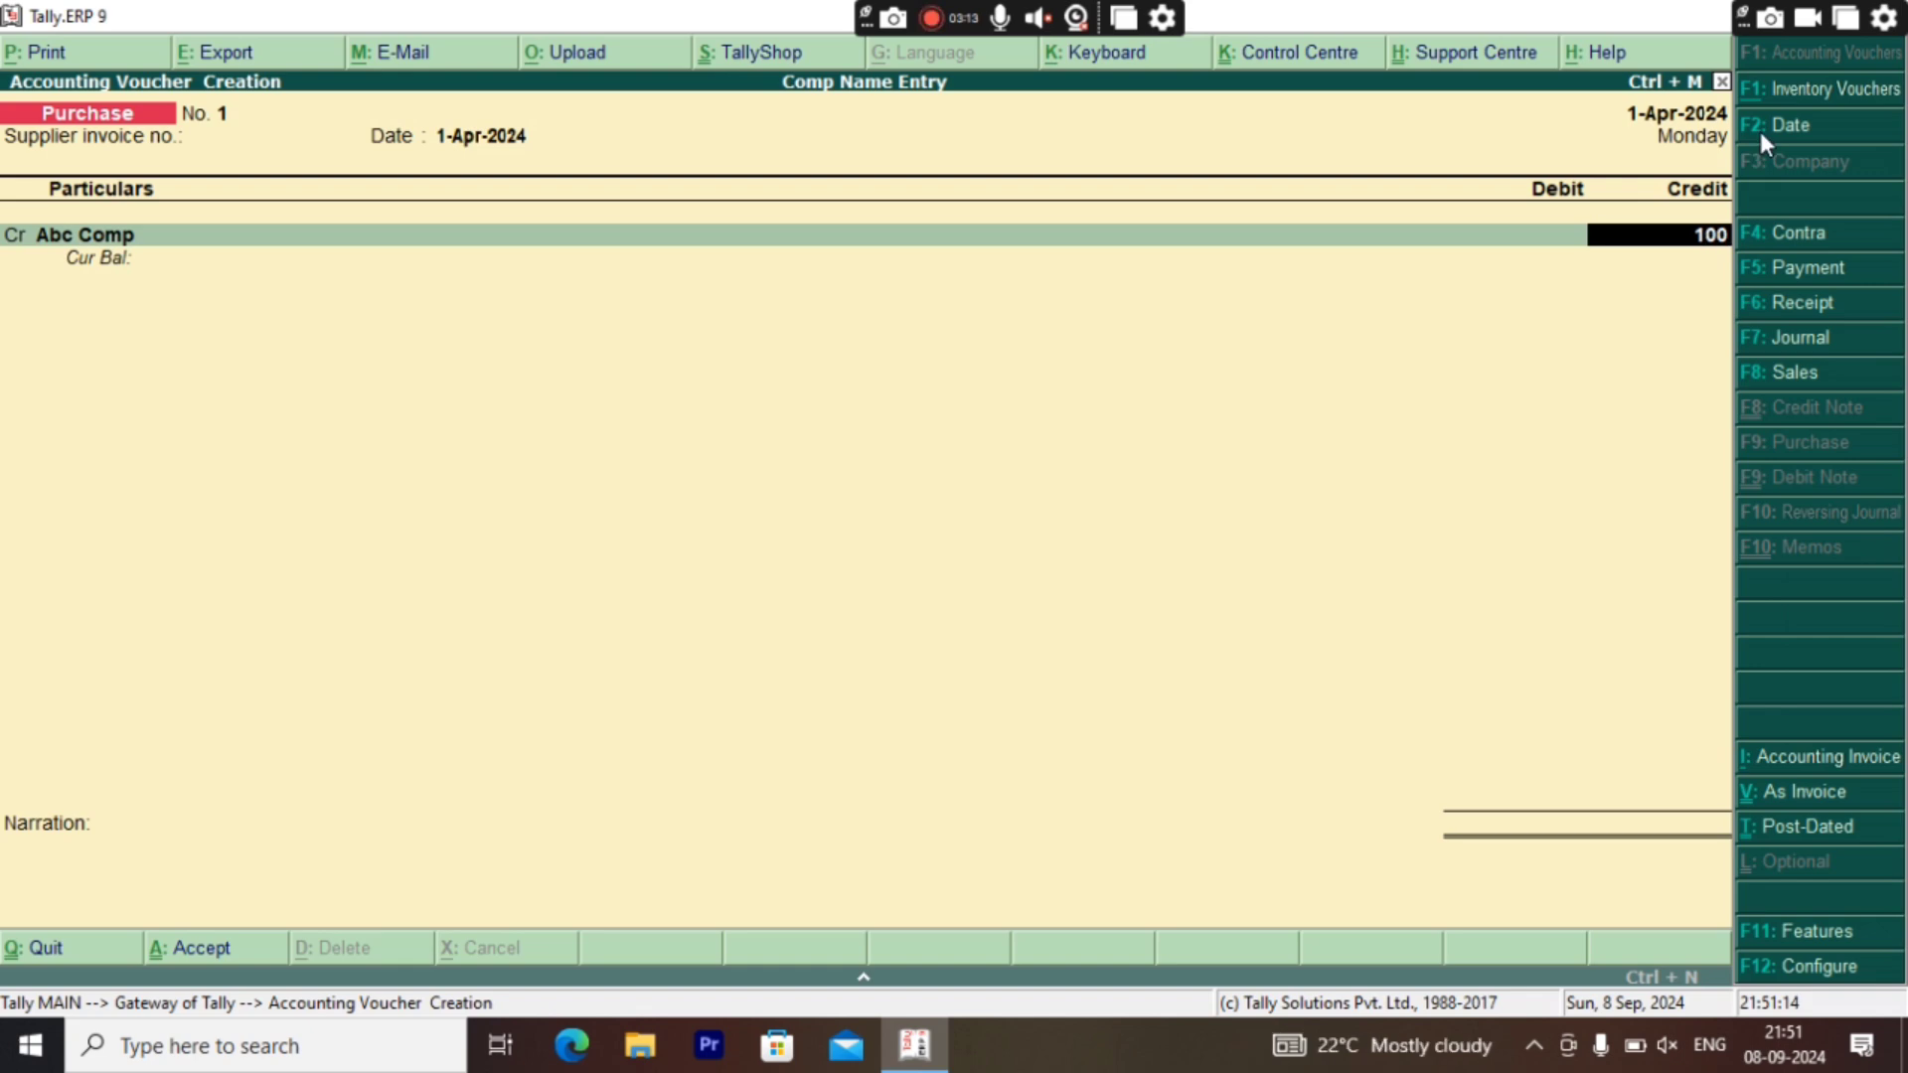
{"action": "type", "text": "00"}
{"action": "key", "text": "Return"}
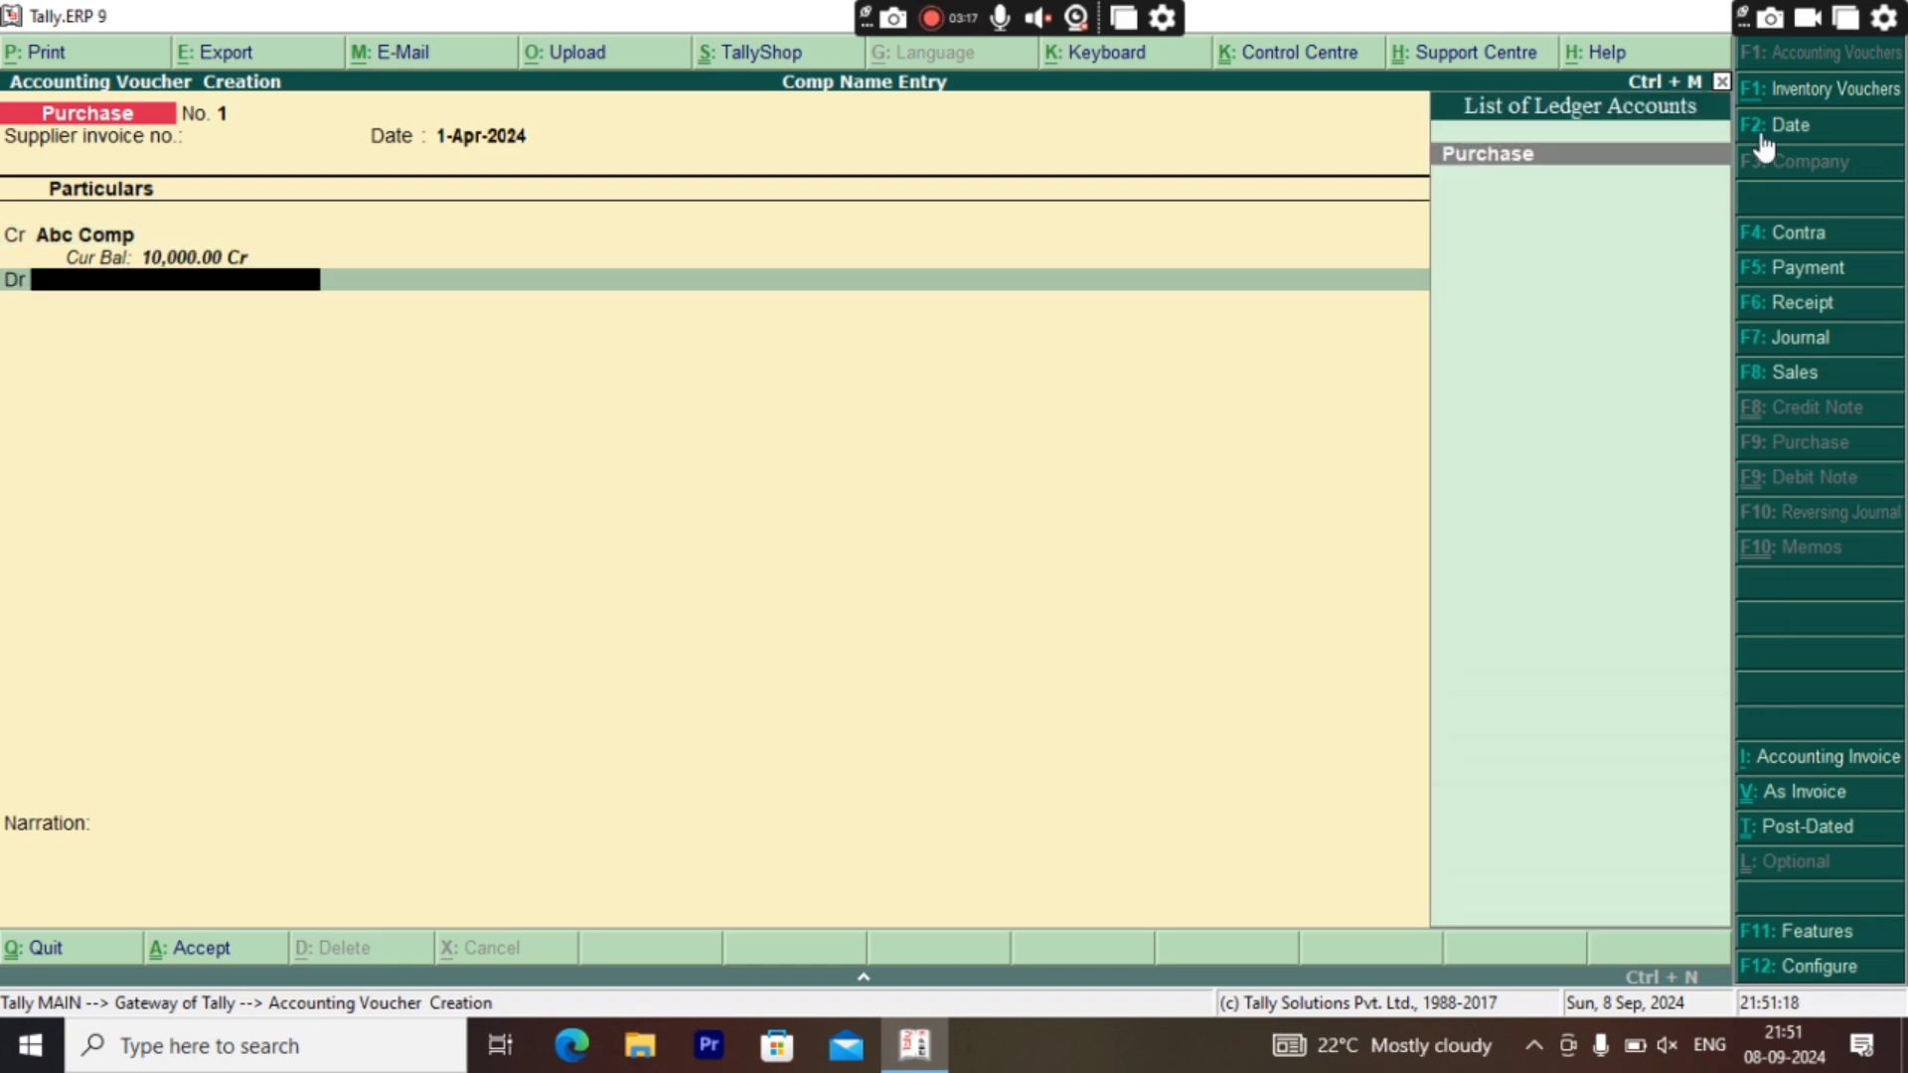
Step: Debit the Purchase ledger with 10,000, save the voucher without a narration and leave voucher entry
{"action": "key", "text": "Return"}
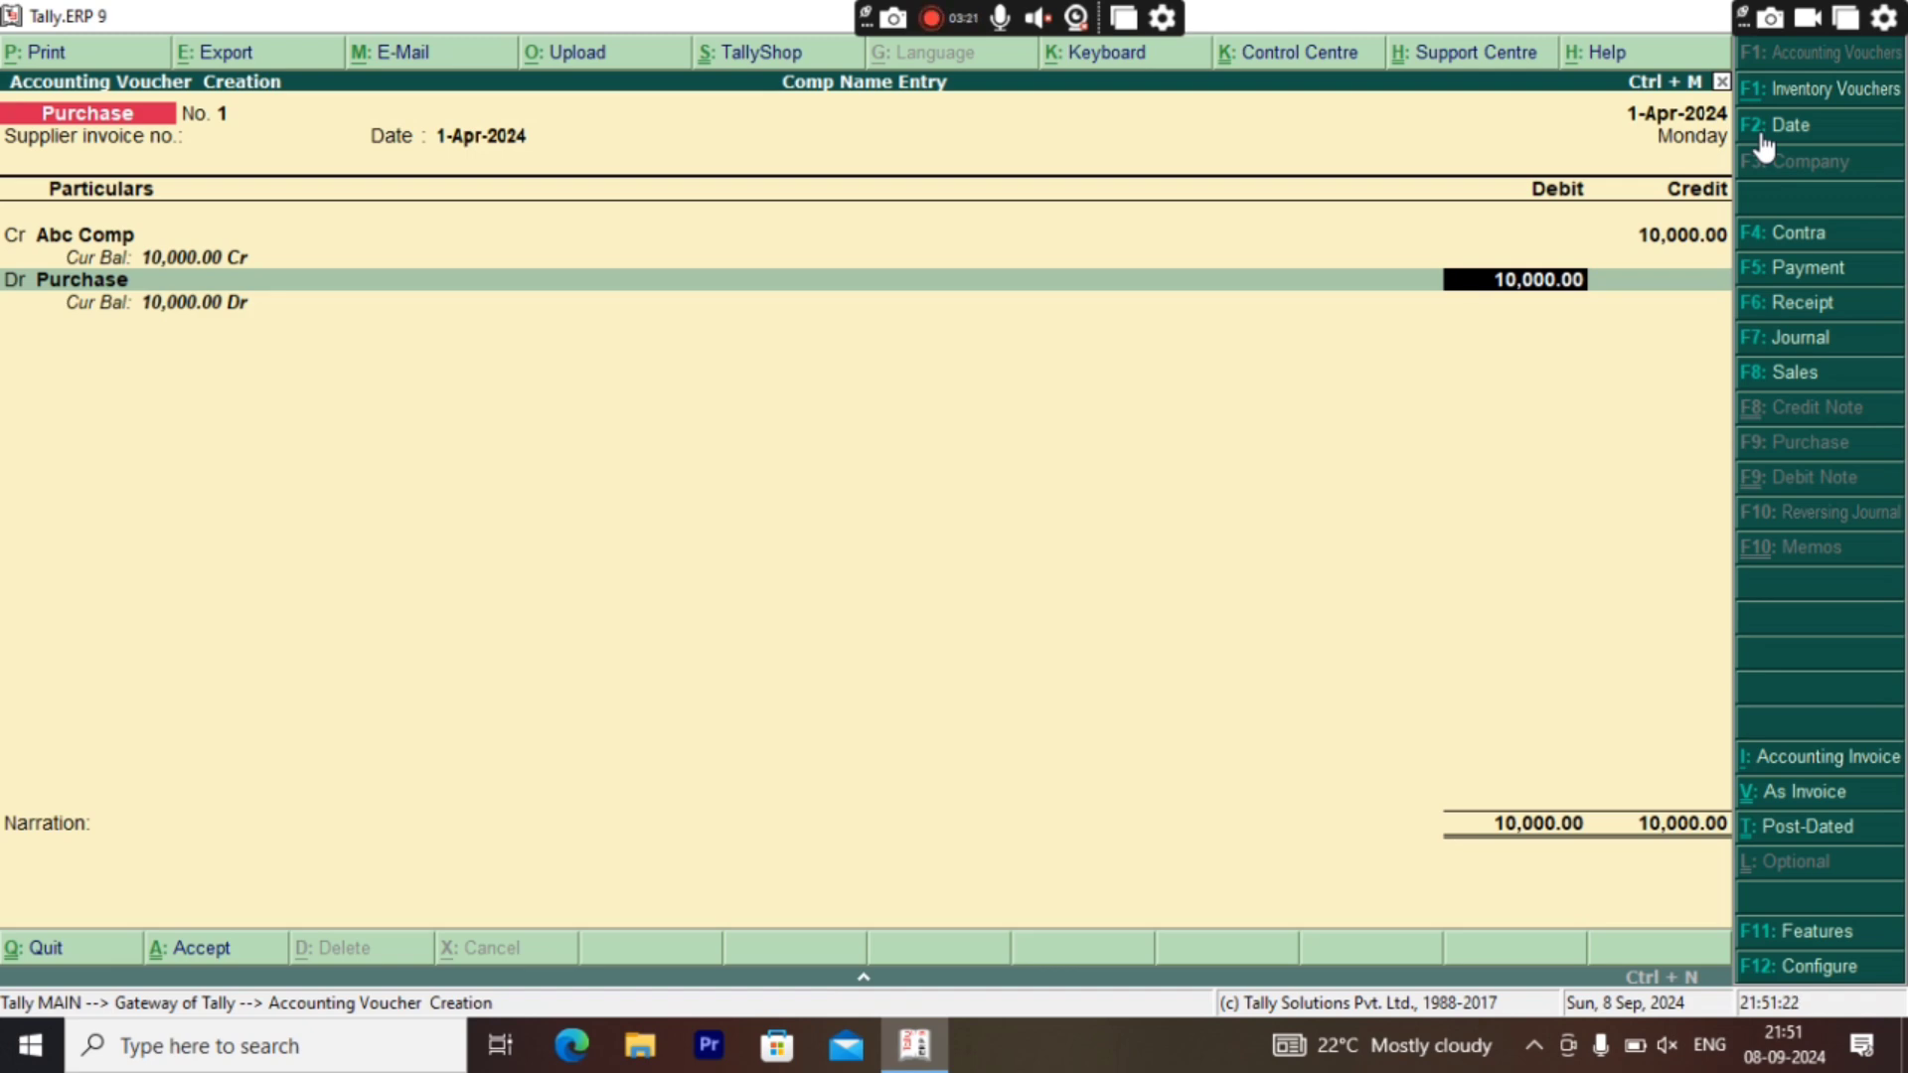
{"action": "key", "text": "Return"}
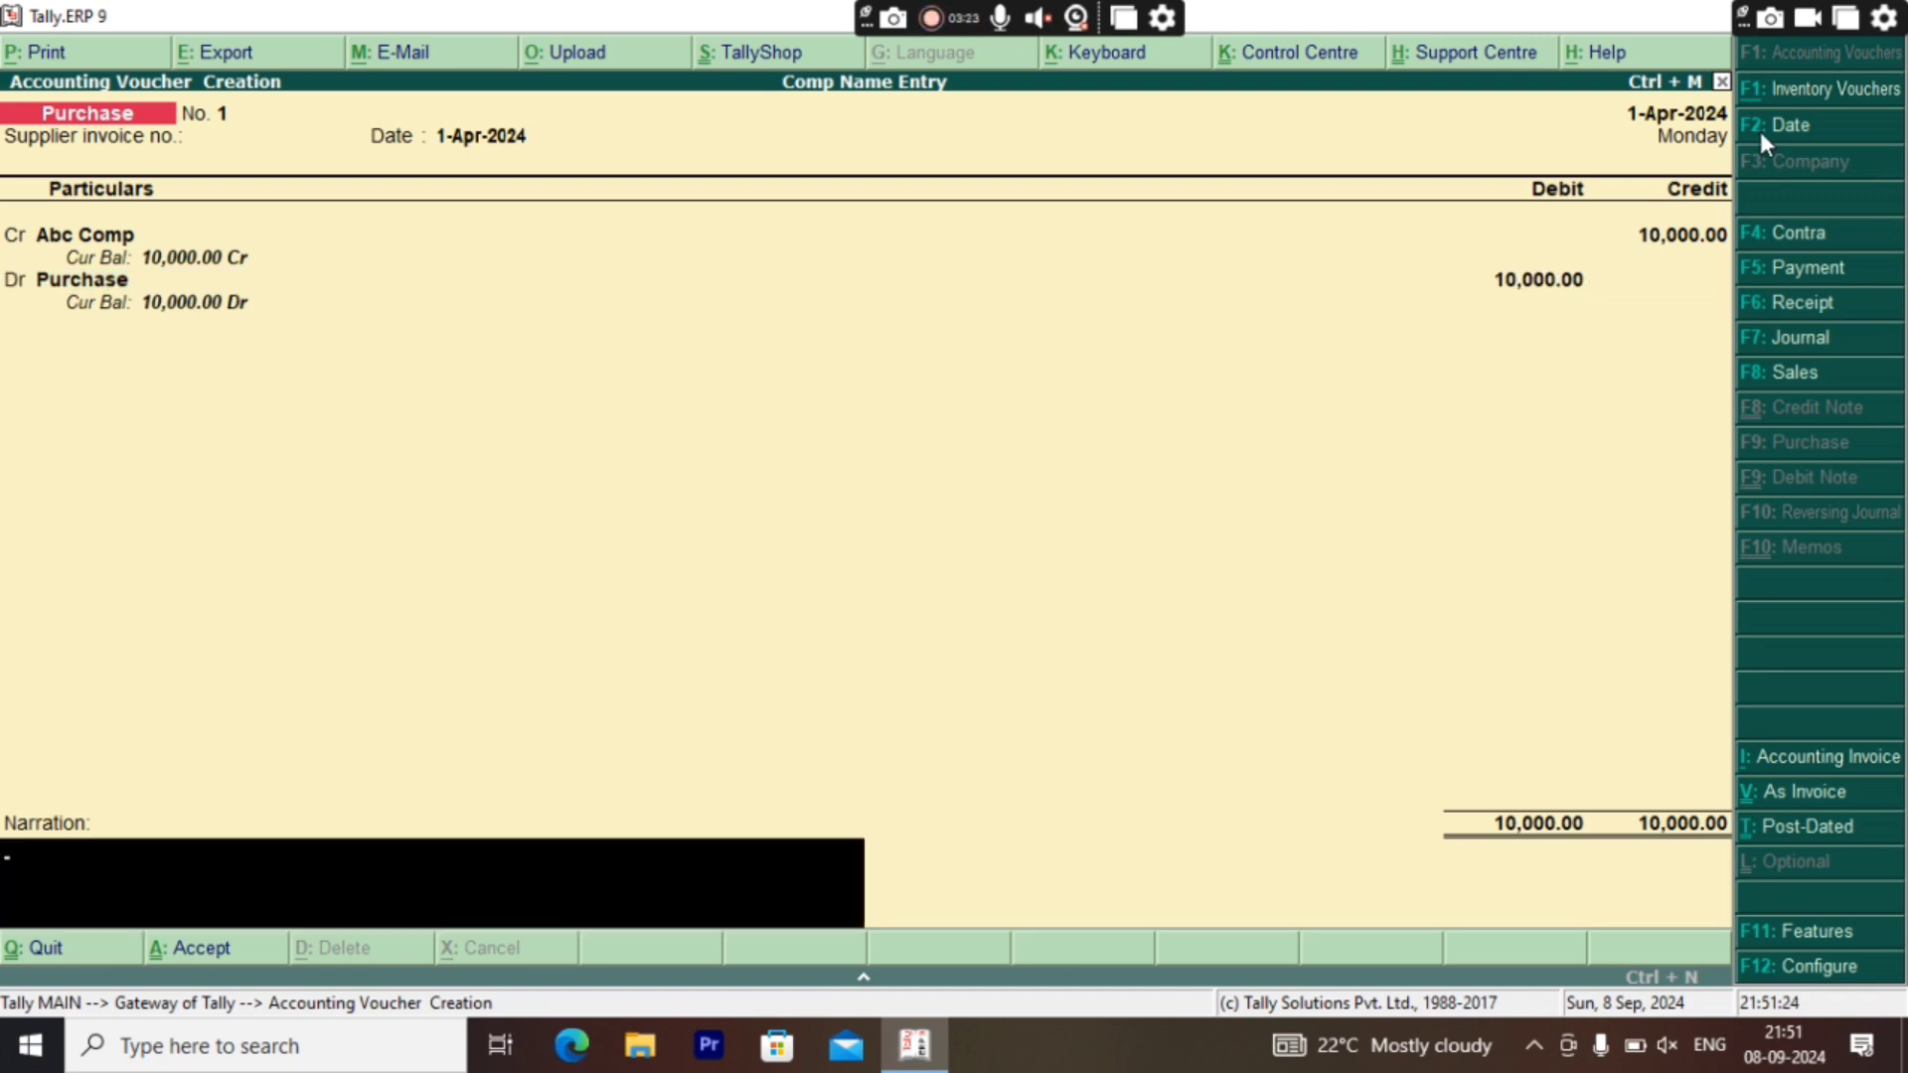
{"action": "key", "text": "Return"}
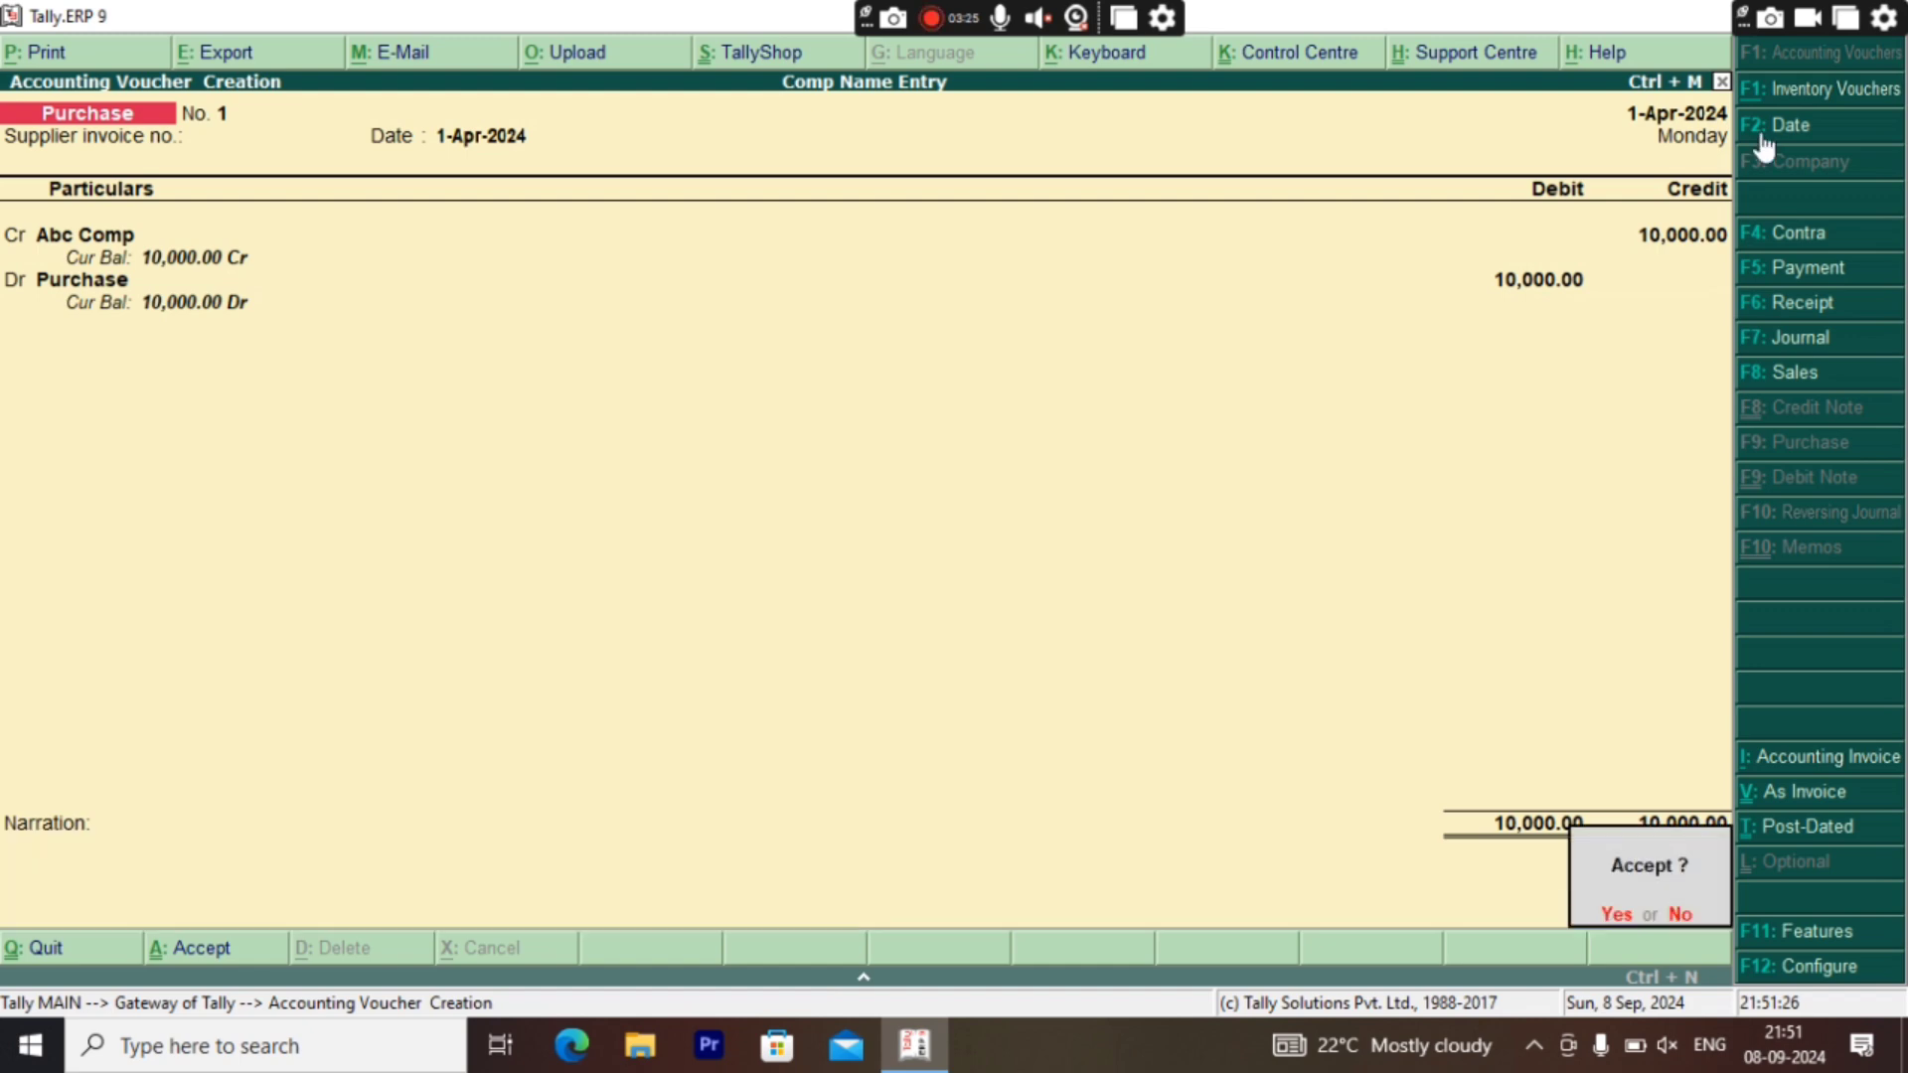
{"action": "key", "text": "Return"}
{"action": "key", "text": "Escape"}
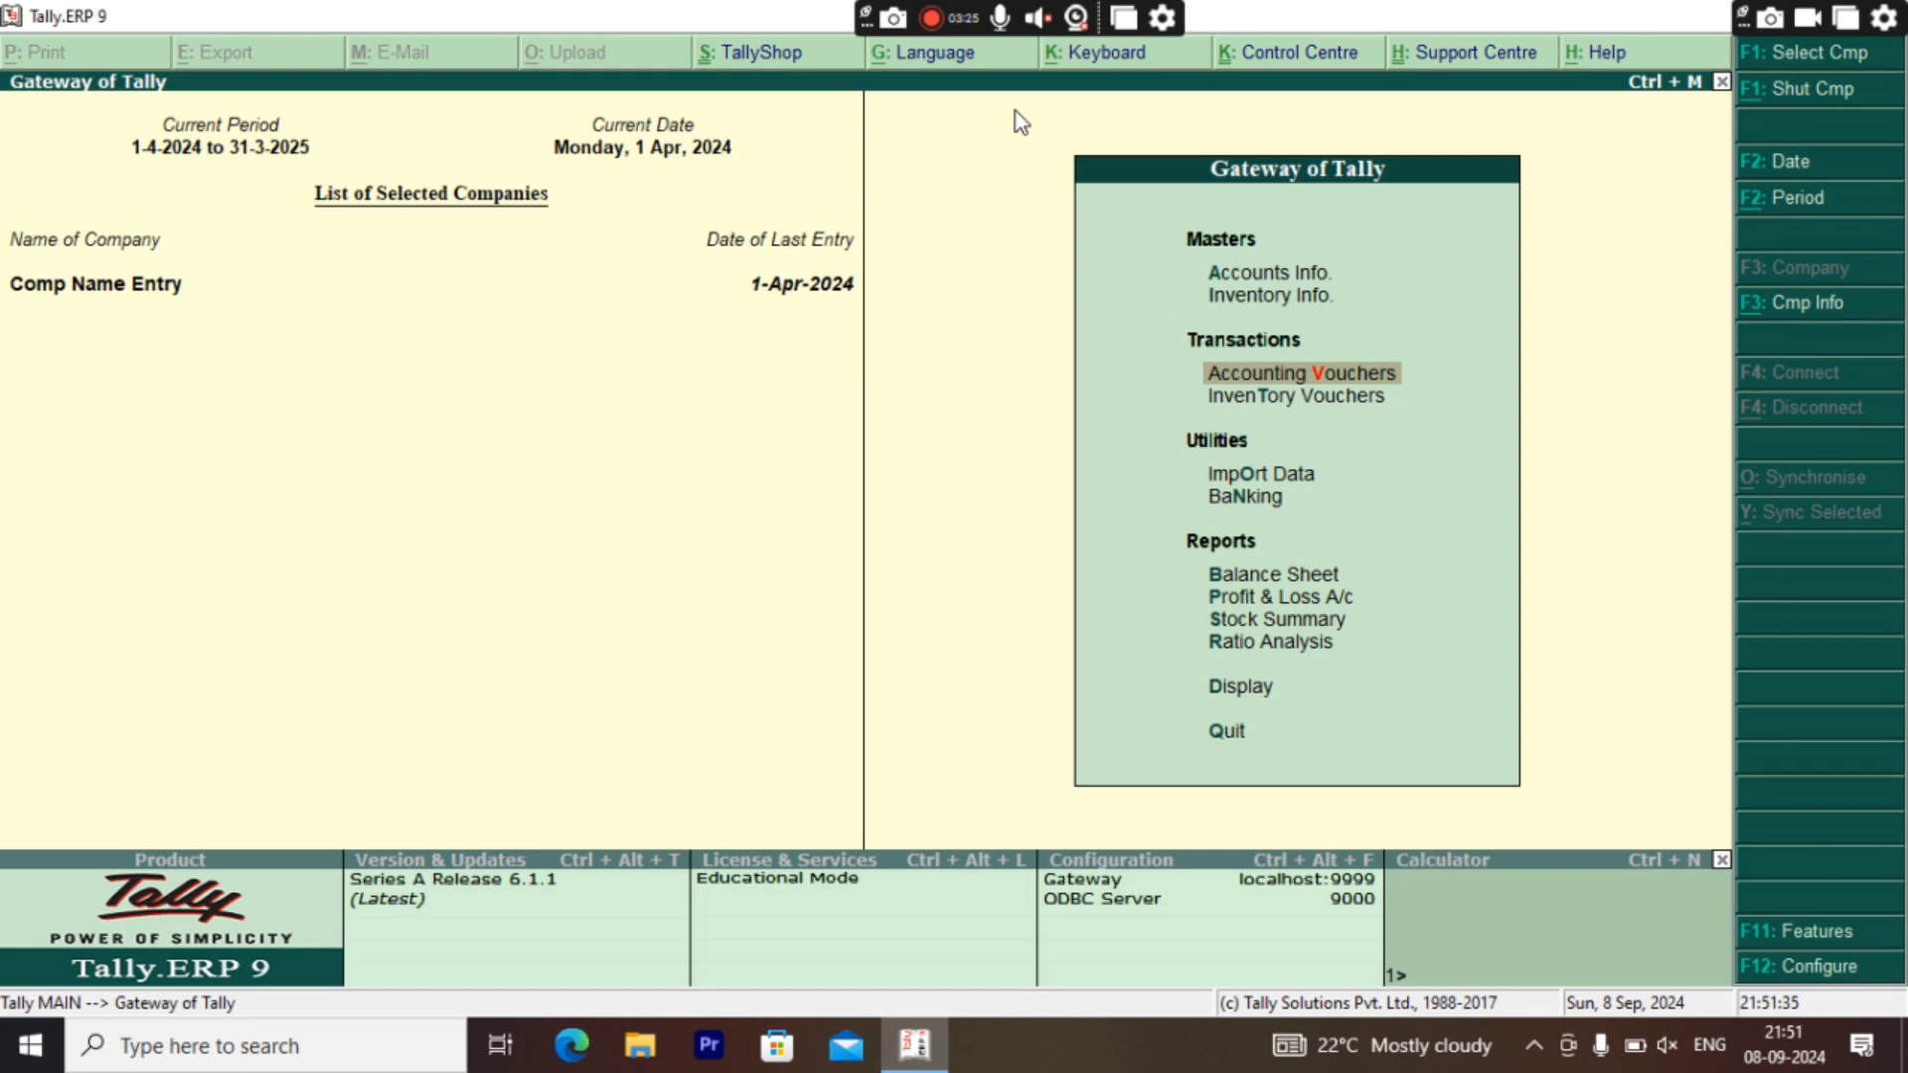
Step: Check the purchase entry in the Profit & Loss A/c report in detailed form, then close the report
{"action": "key", "text": "Down"}
{"action": "key", "text": "Down"}
{"action": "key", "text": "Down"}
{"action": "key", "text": "Down"}
{"action": "key", "text": "Down"}
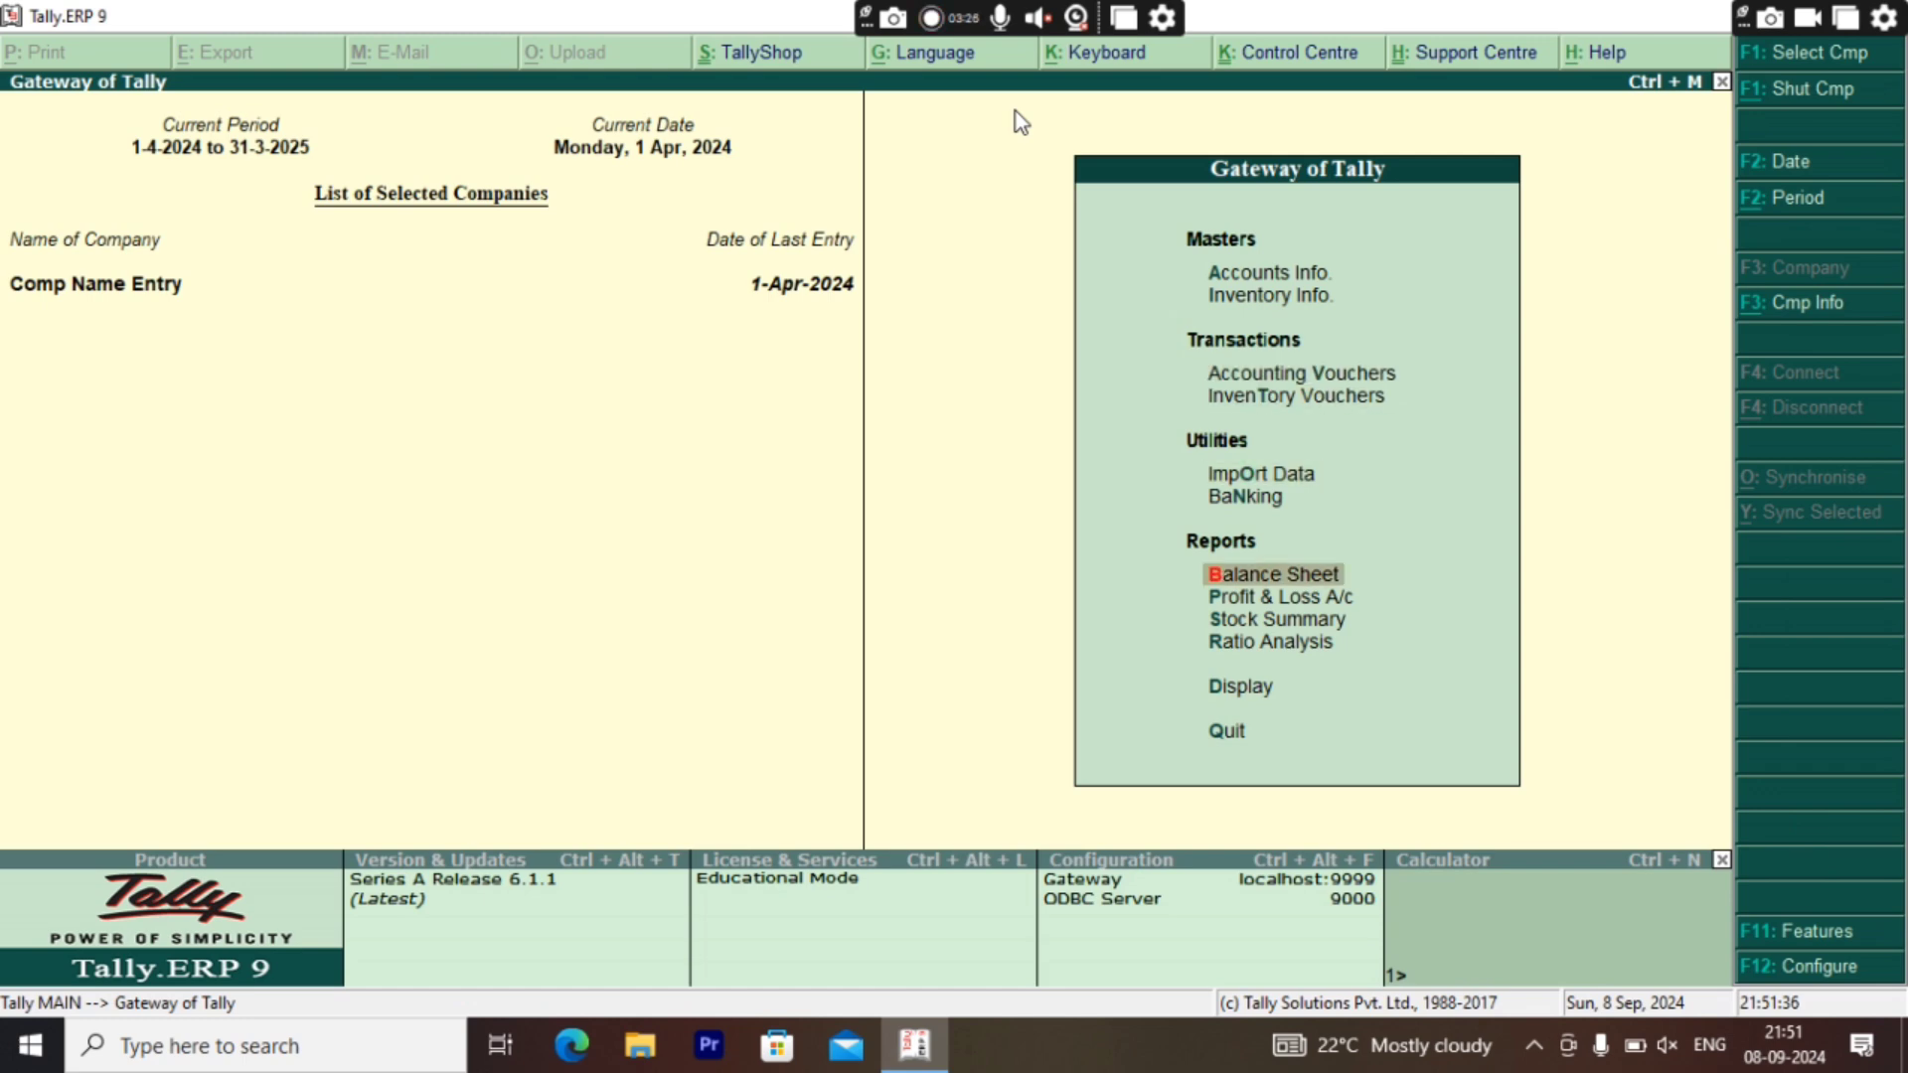
{"action": "key", "text": "Return"}
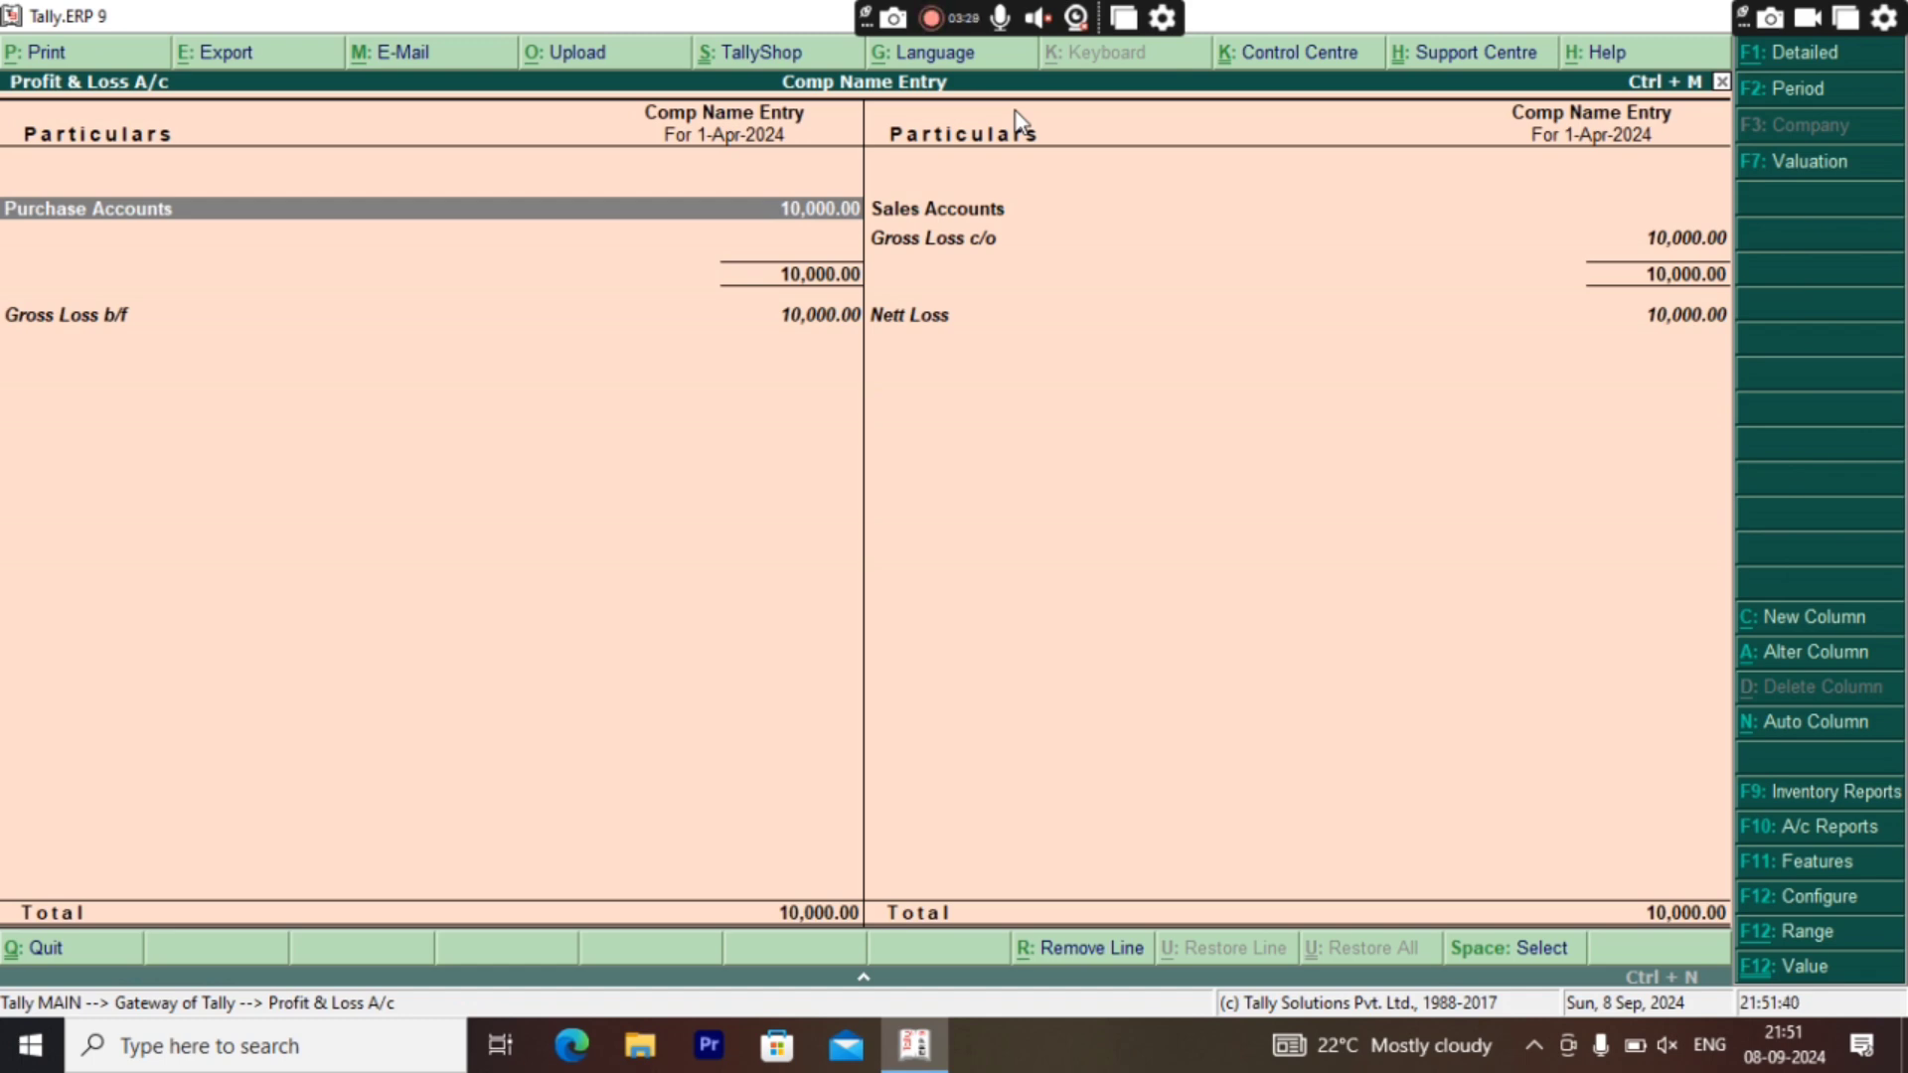
{"action": "key", "text": "alt+F1"}
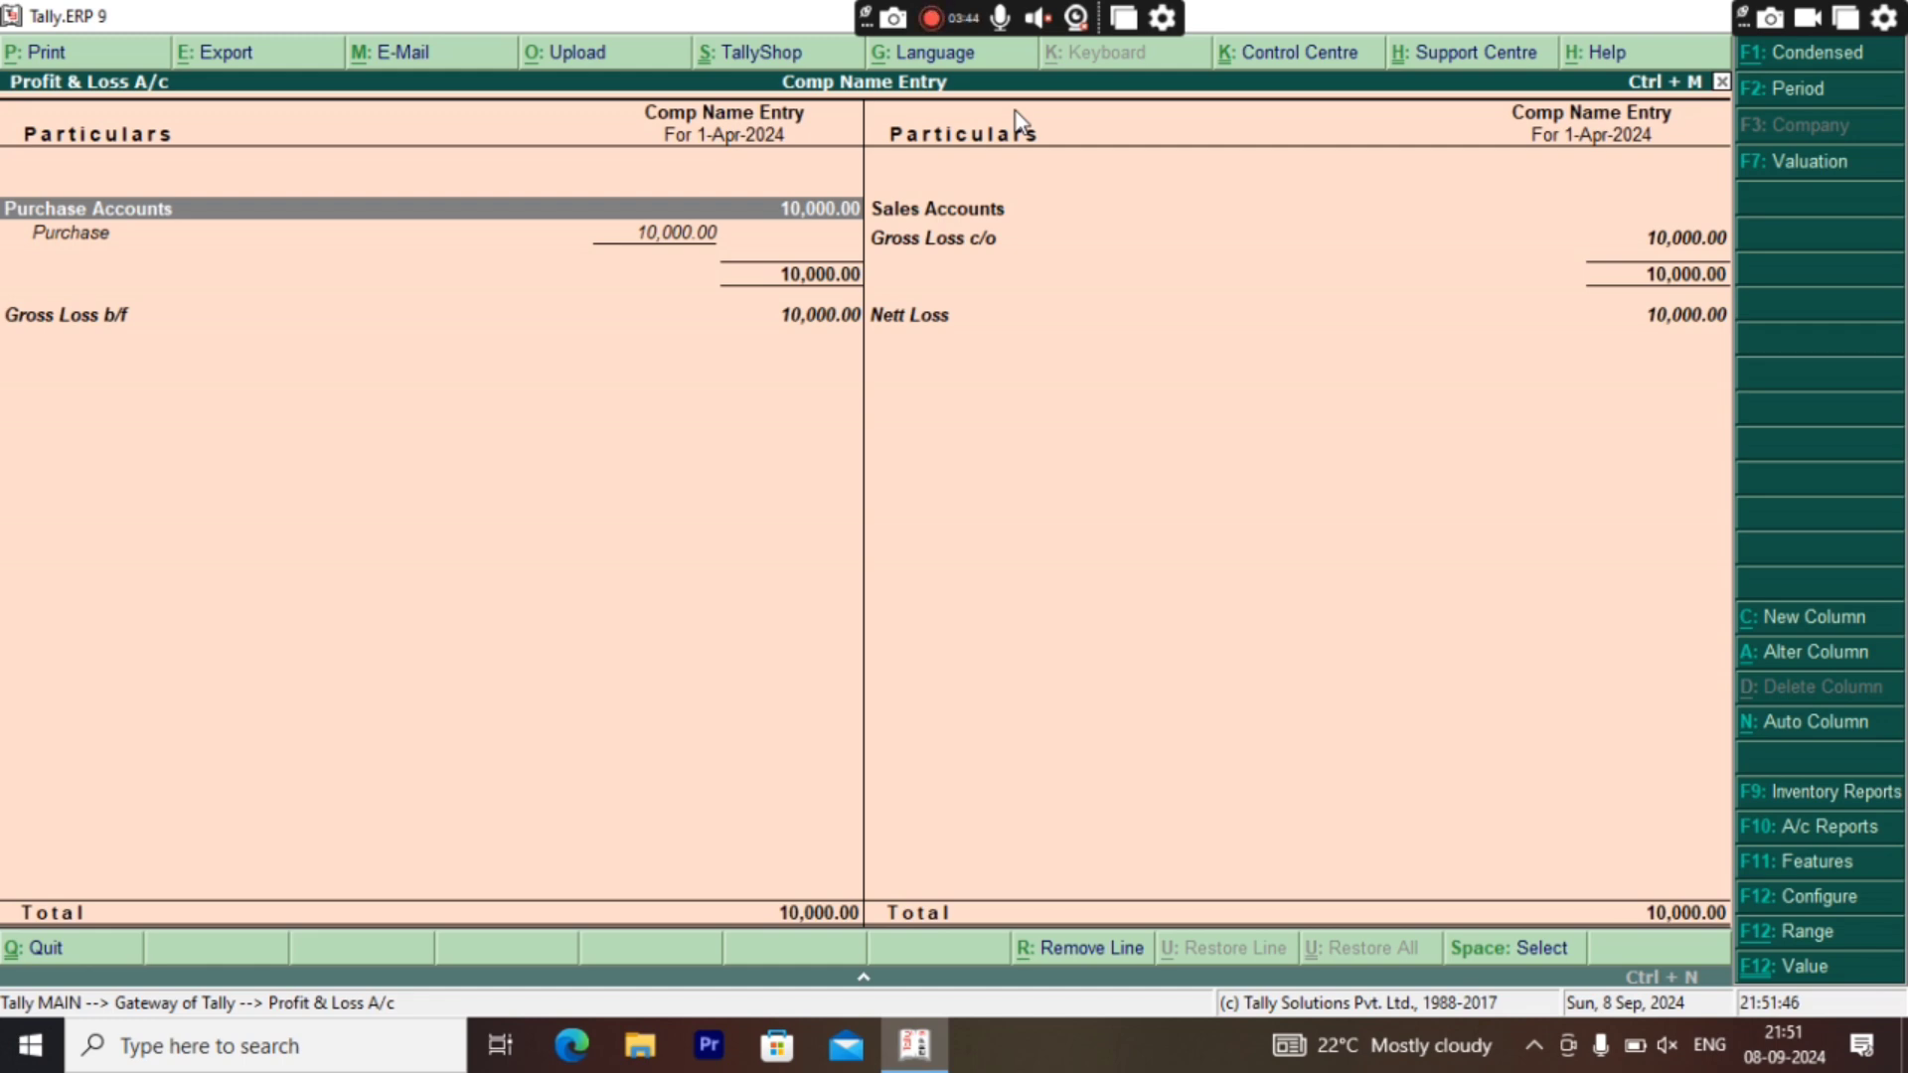
{"action": "key", "text": "Escape"}
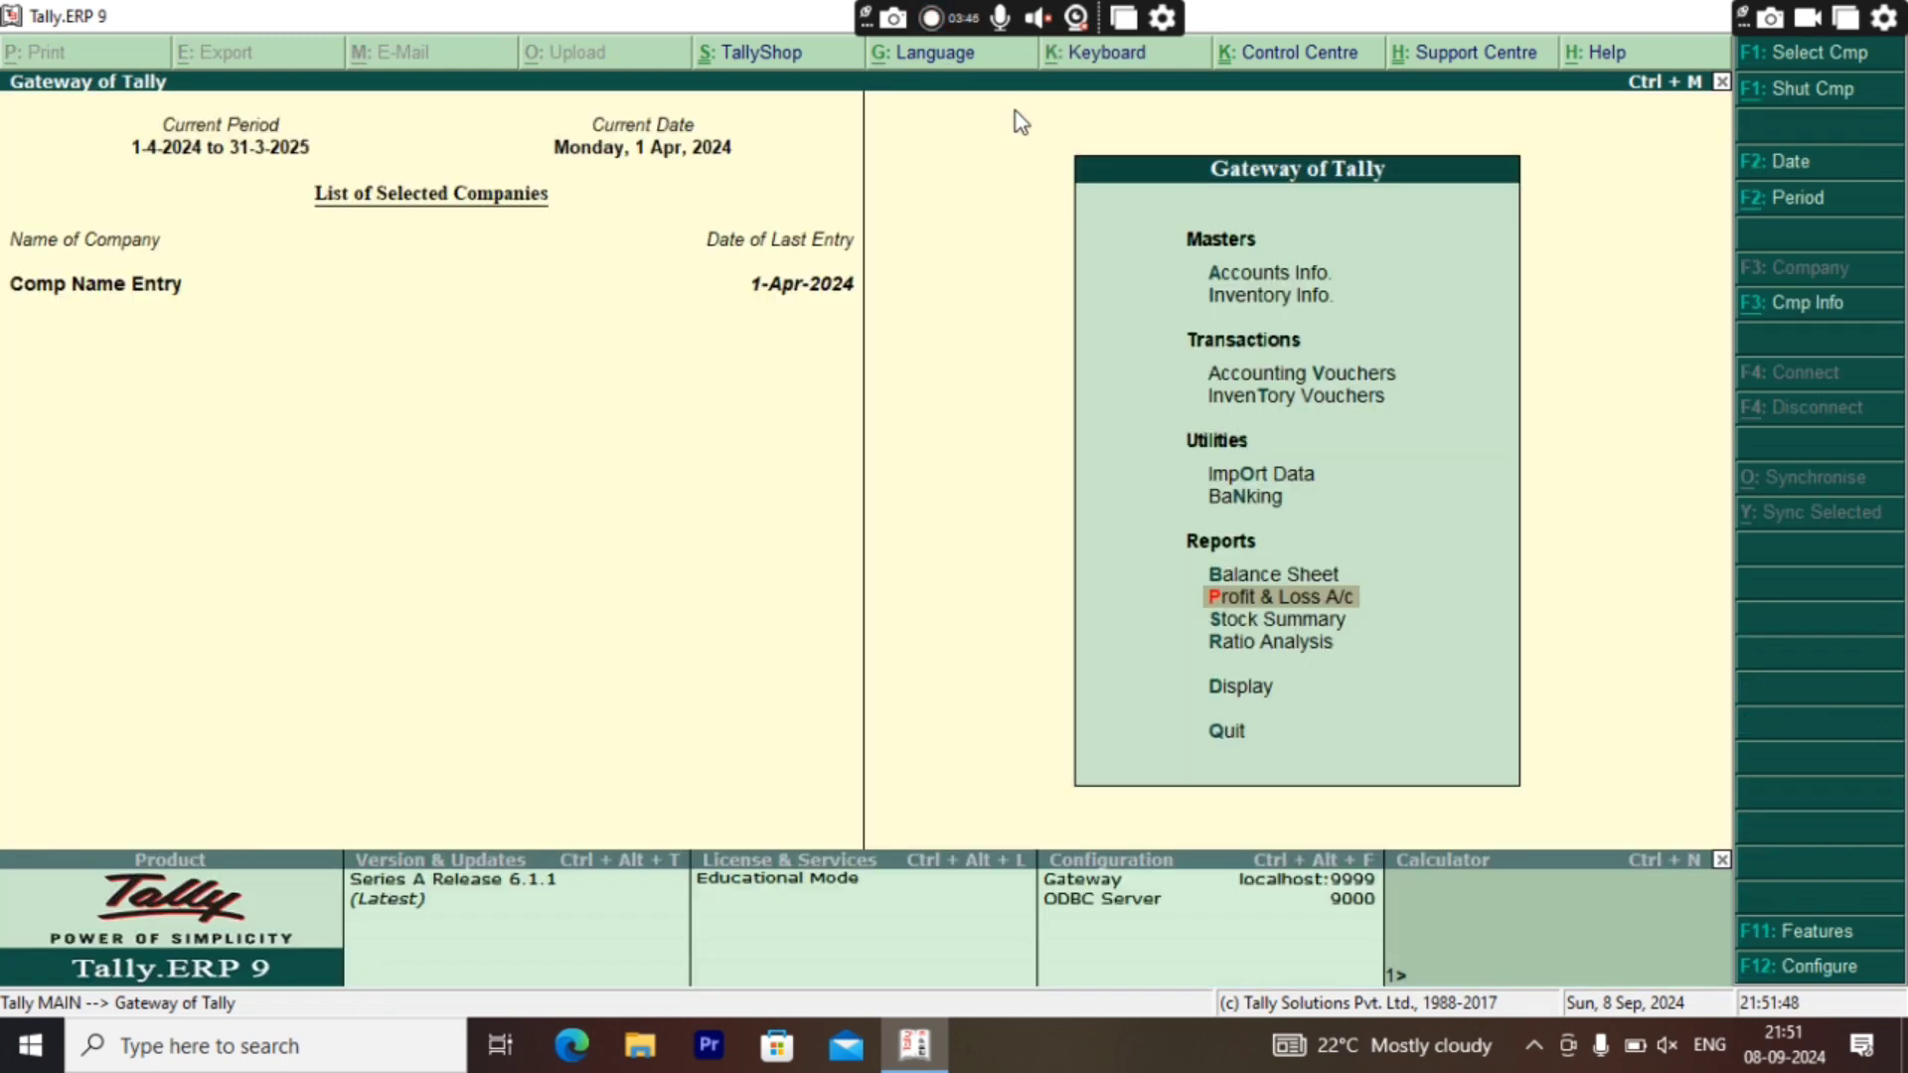
Step: Start a sales voucher in Accounting Vouchers
{"action": "key", "text": "Down"}
{"action": "key", "text": "Down"}
{"action": "key", "text": "Down"}
{"action": "key", "text": "Down"}
{"action": "key", "text": "Down"}
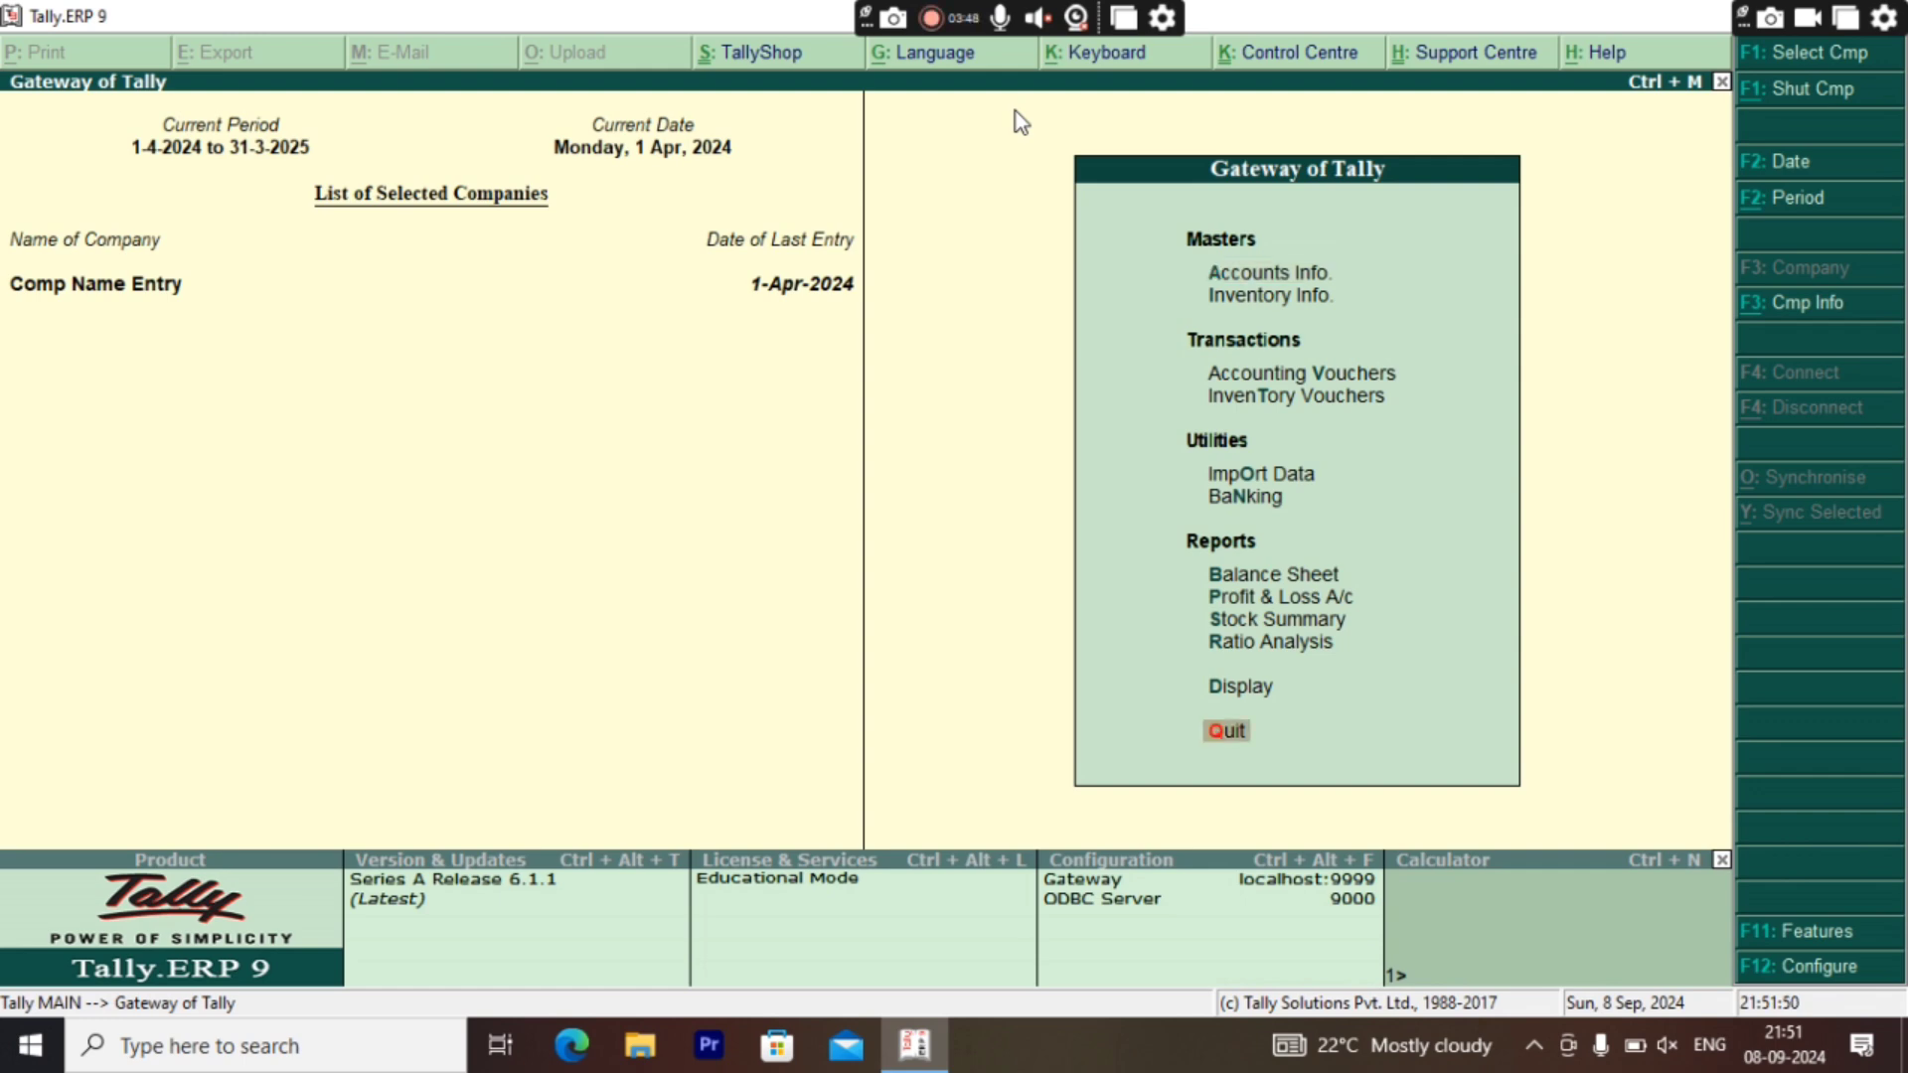
{"action": "key", "text": "Up"}
{"action": "key", "text": "Down"}
{"action": "key", "text": "Down"}
{"action": "key", "text": "Down"}
{"action": "key", "text": "Down"}
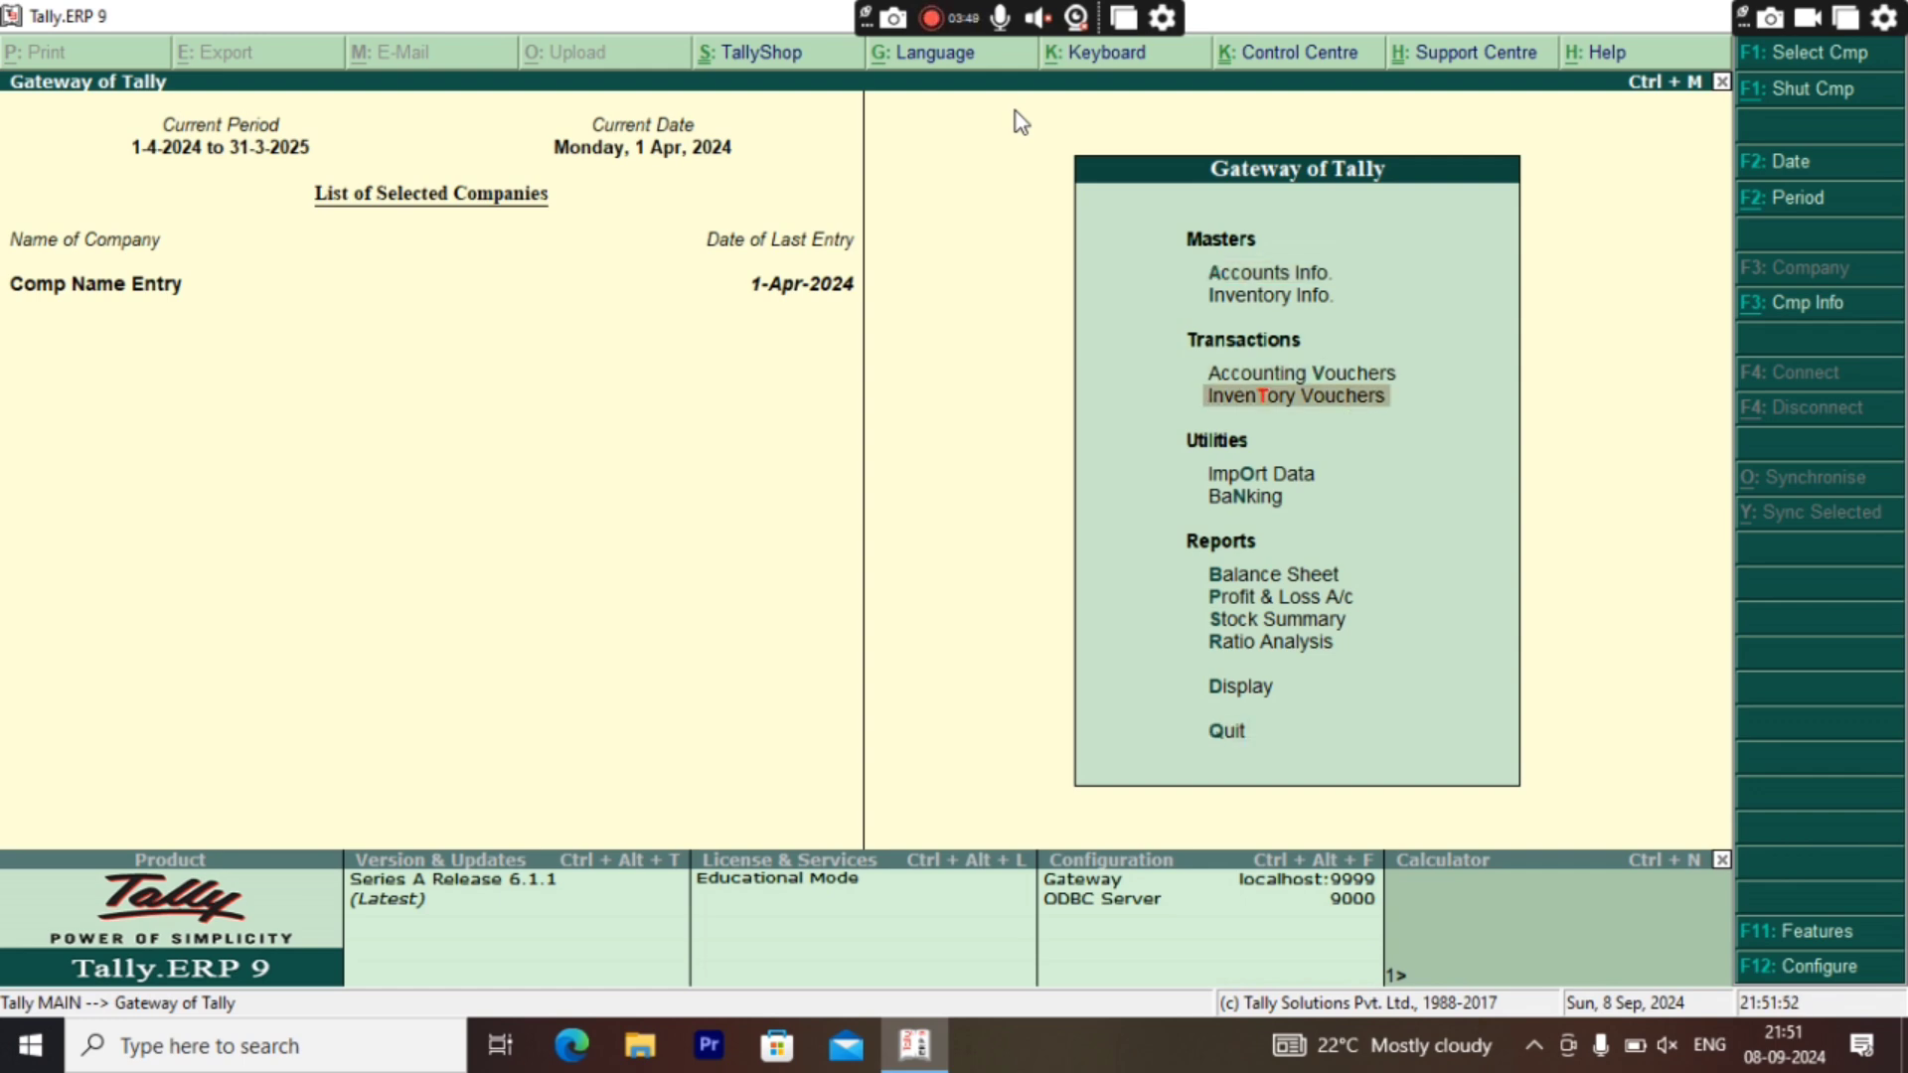
{"action": "key", "text": "Up"}
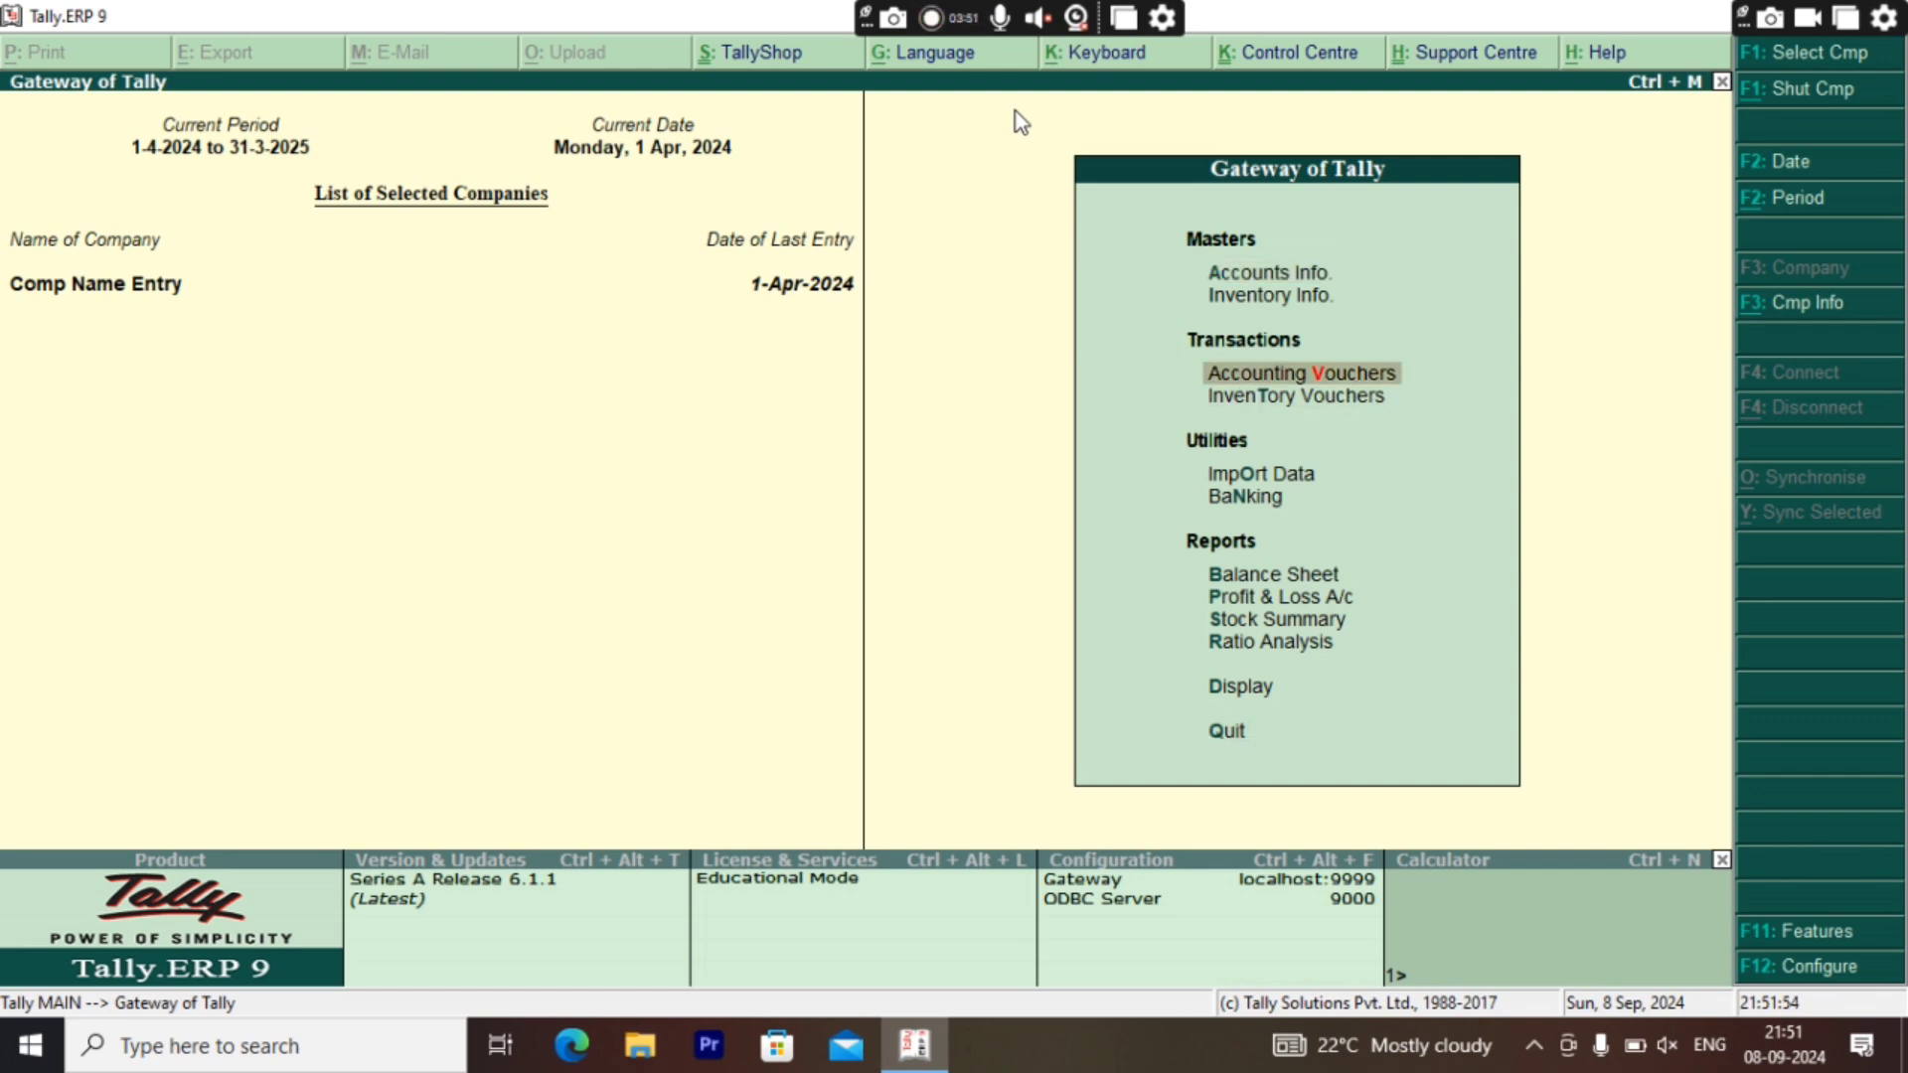
{"action": "key", "text": "Return"}
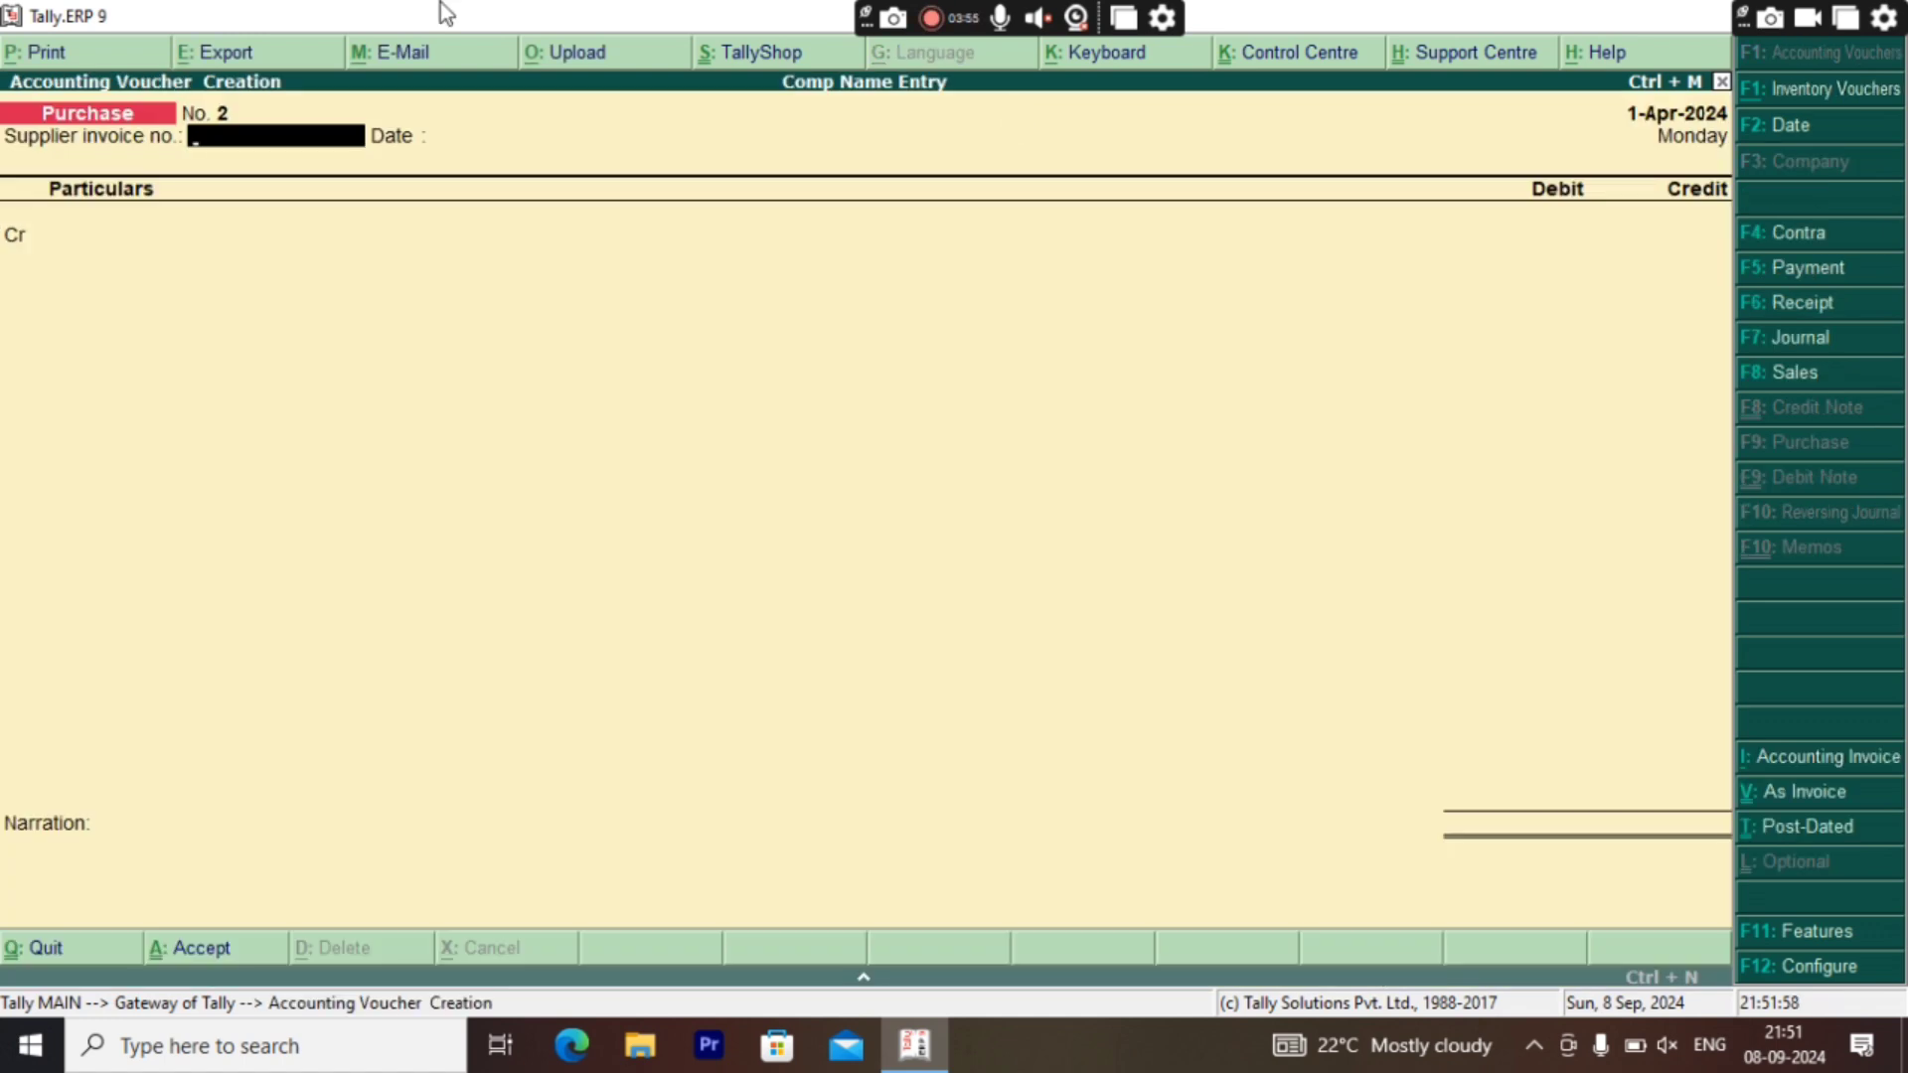
{"action": "left_click", "coordinate": [1772, 369]}
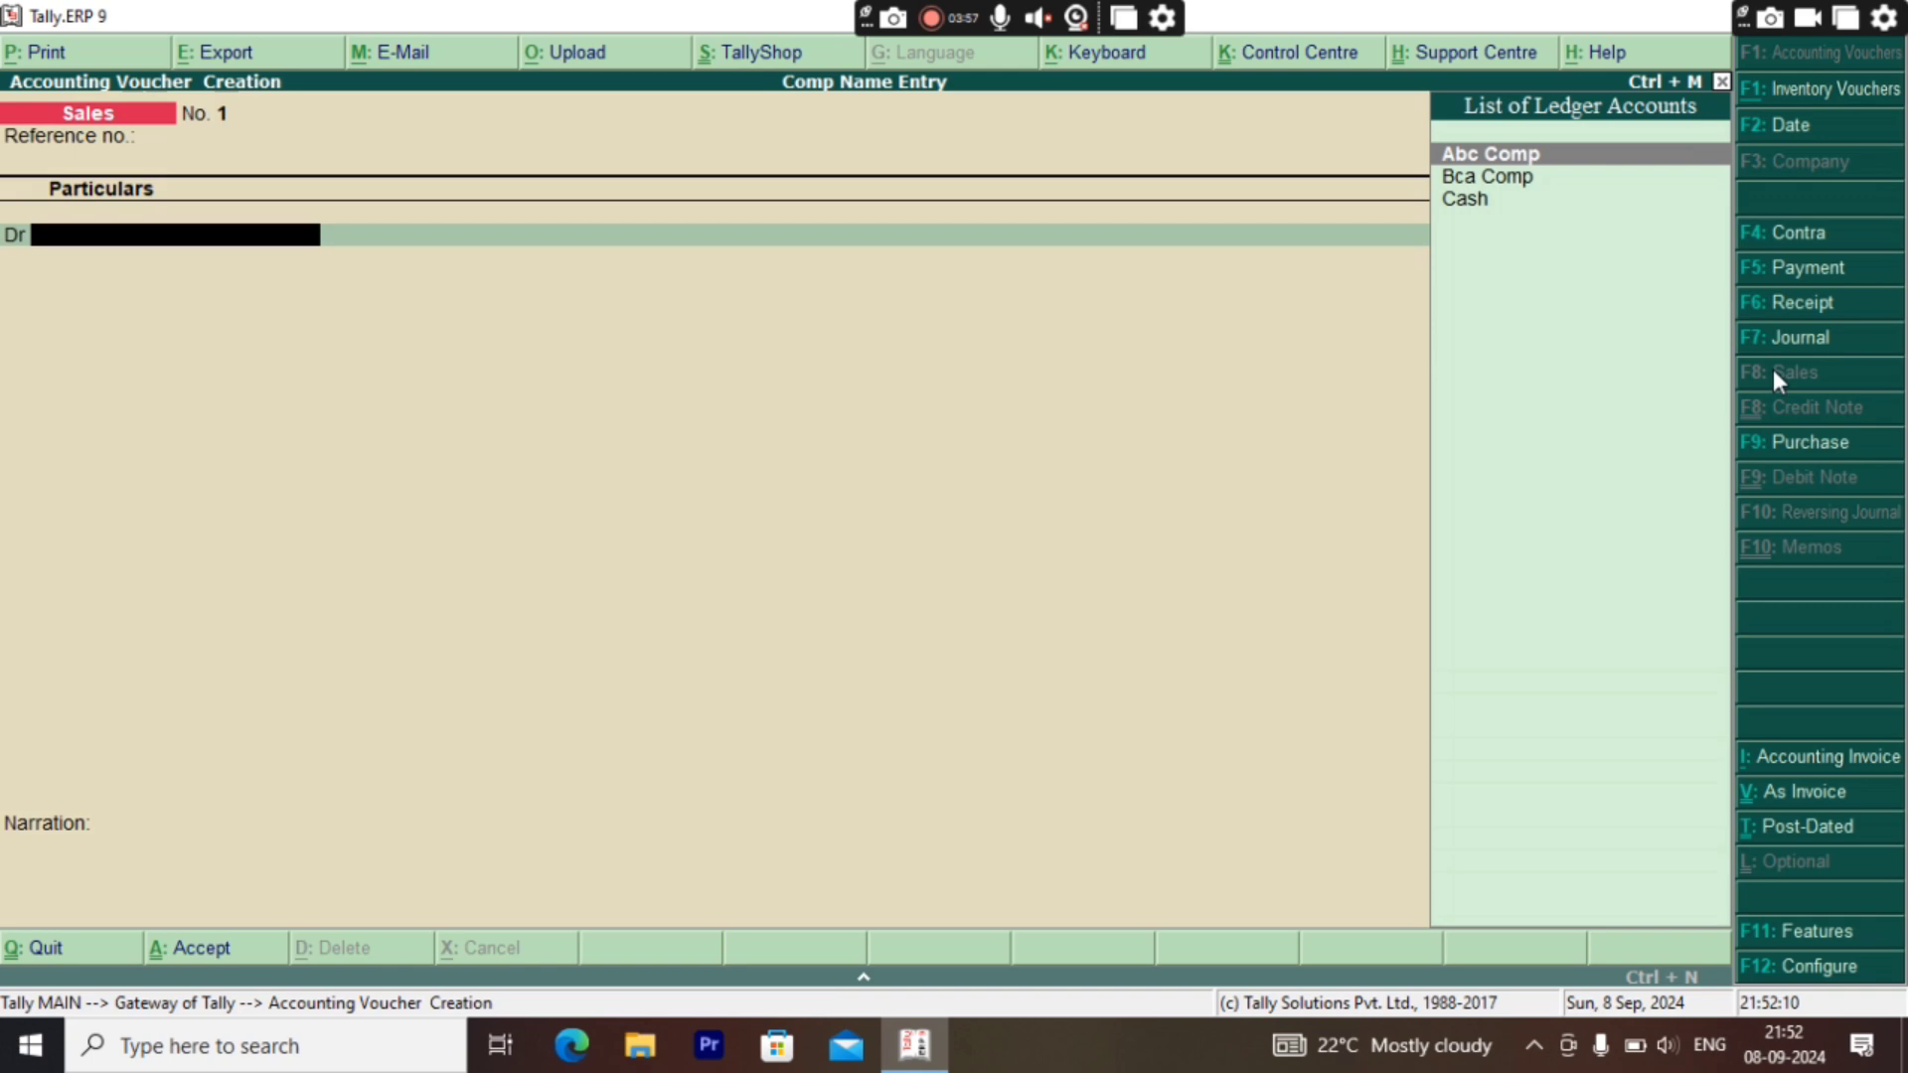
Step: Debit Bca Comp with 80,000 in the sales voucher, keeping the default buyer's details
{"action": "key", "text": "Down"}
{"action": "key", "text": "Return"}
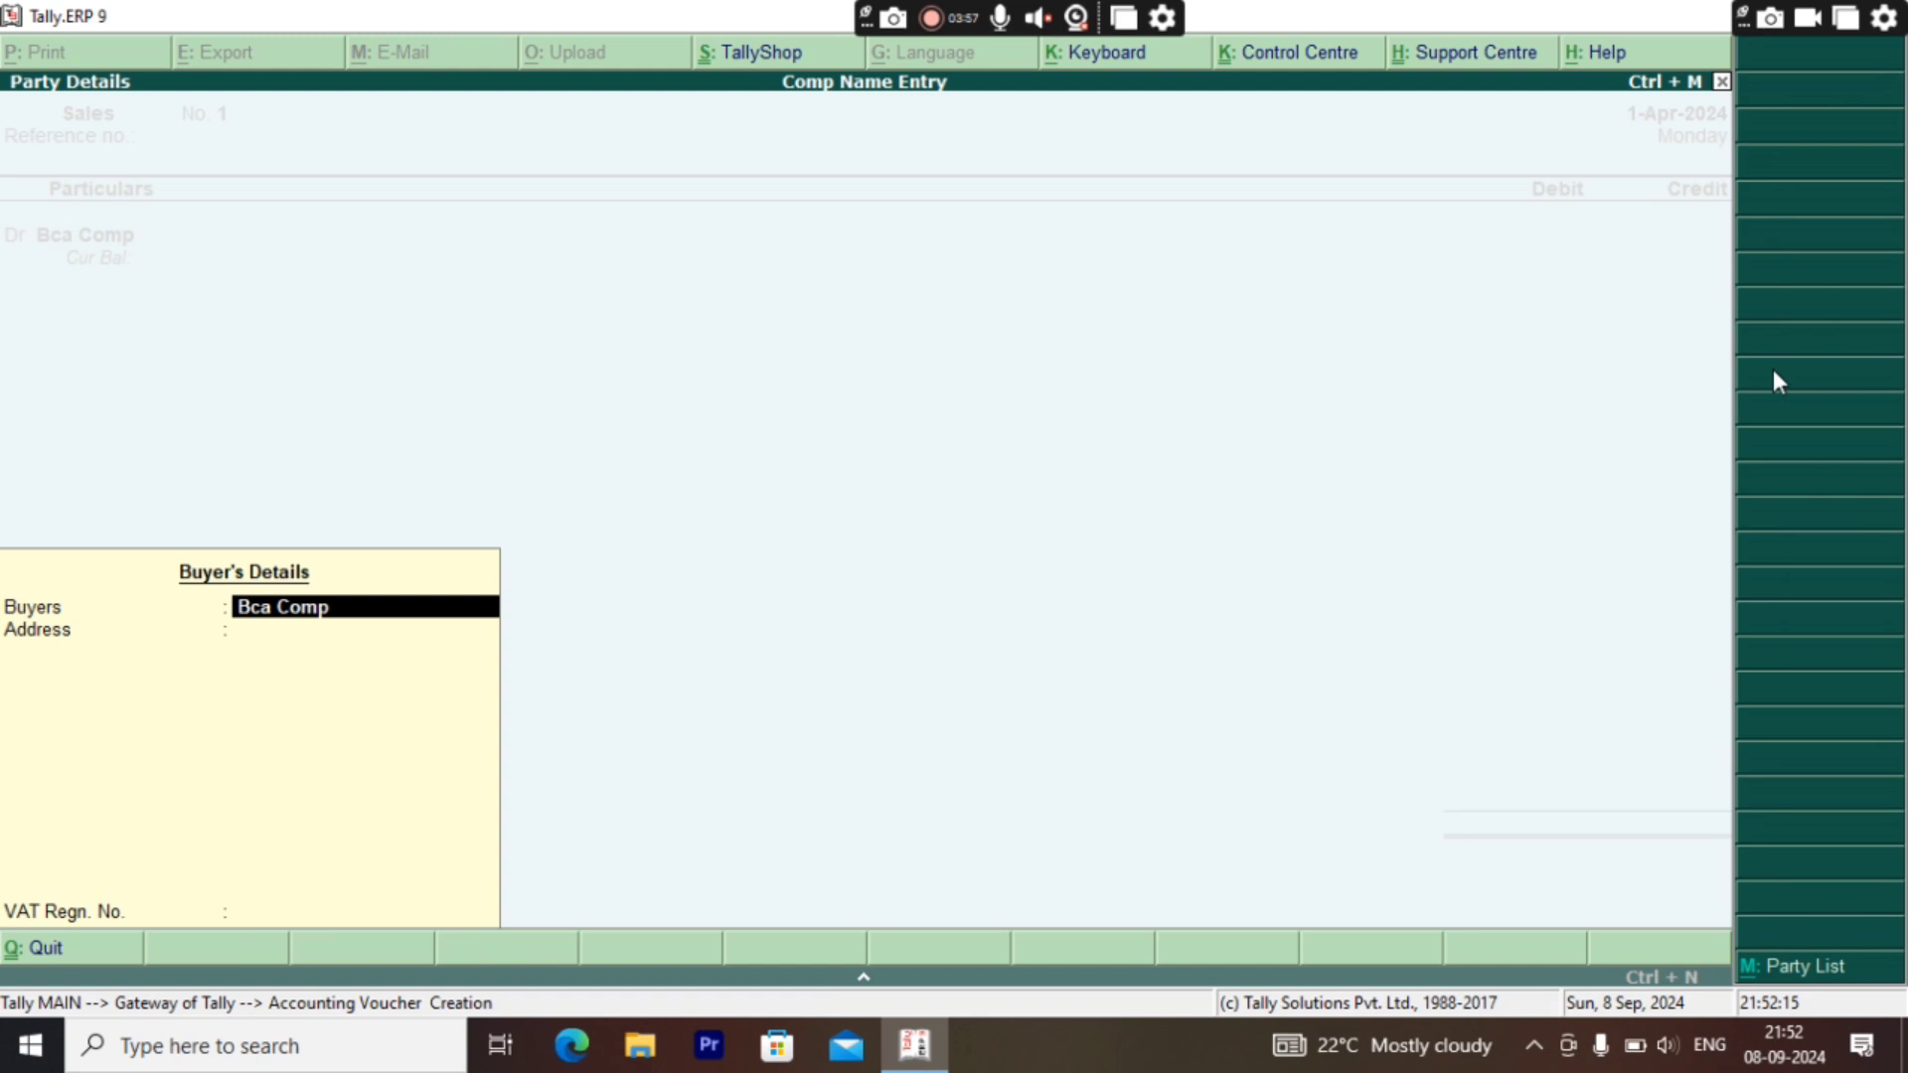
{"action": "key", "text": "Return"}
{"action": "key", "text": "Return"}
{"action": "key", "text": "Return"}
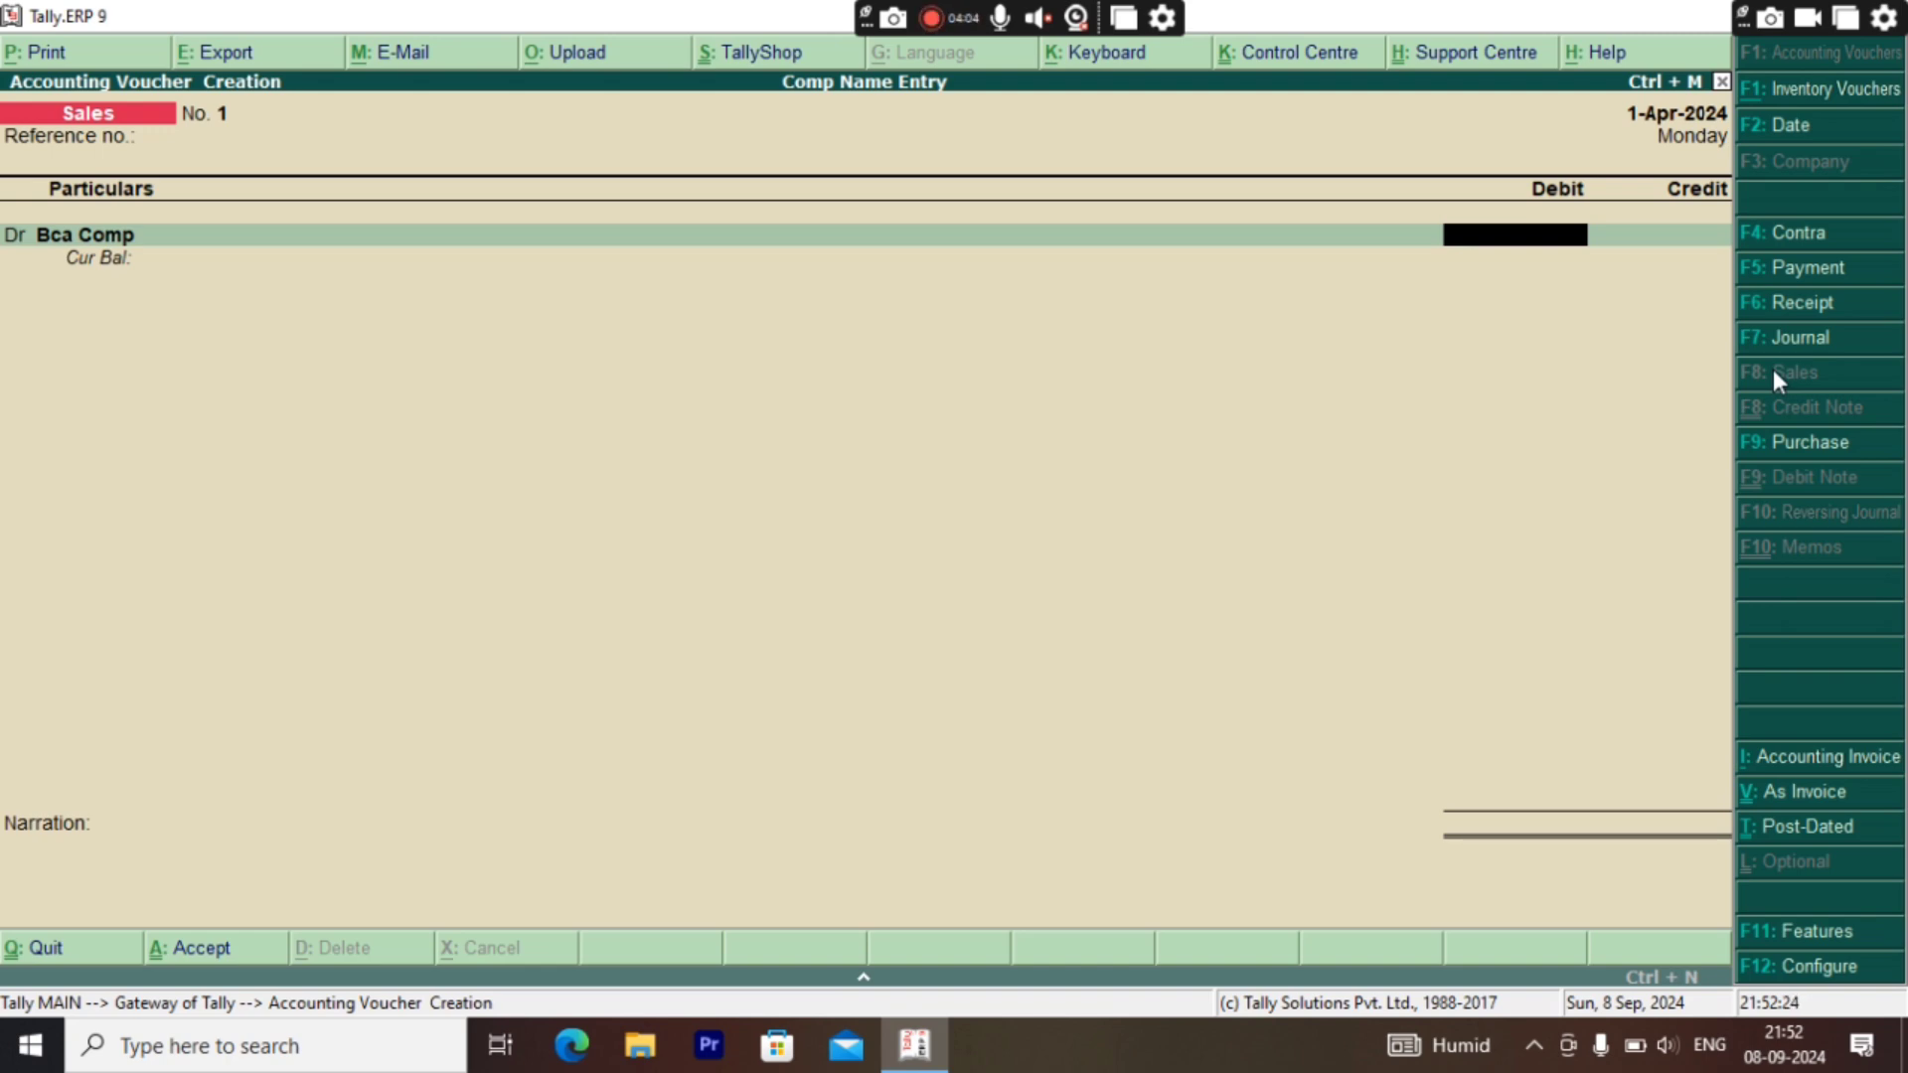
{"action": "type", "text": "2"}
{"action": "key", "text": "BackSpace"}
{"action": "type", "text": "80000"}
{"action": "key", "text": "Return"}
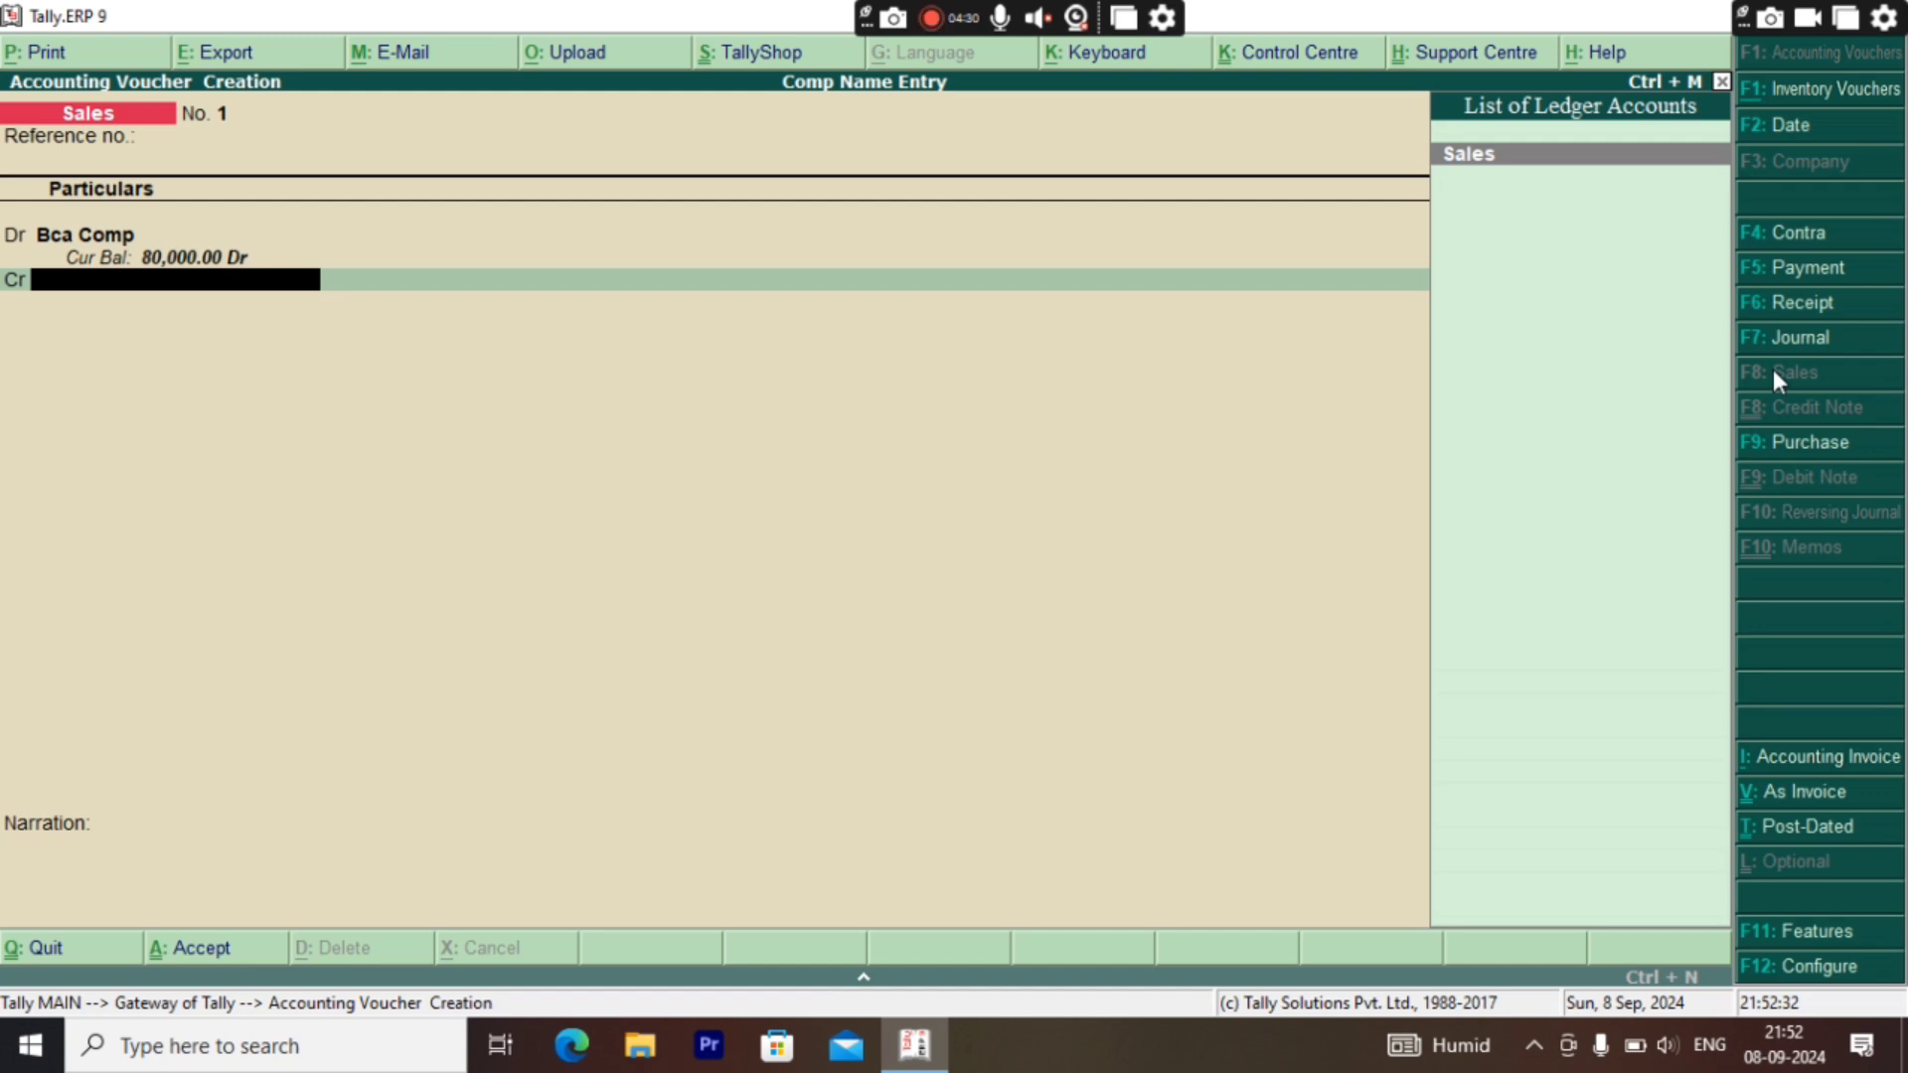
Step: Credit the Sales ledger with 80,000, save the voucher without a narration and leave voucher entry
{"action": "key", "text": "Return"}
{"action": "key", "text": "Return"}
{"action": "key", "text": "Return"}
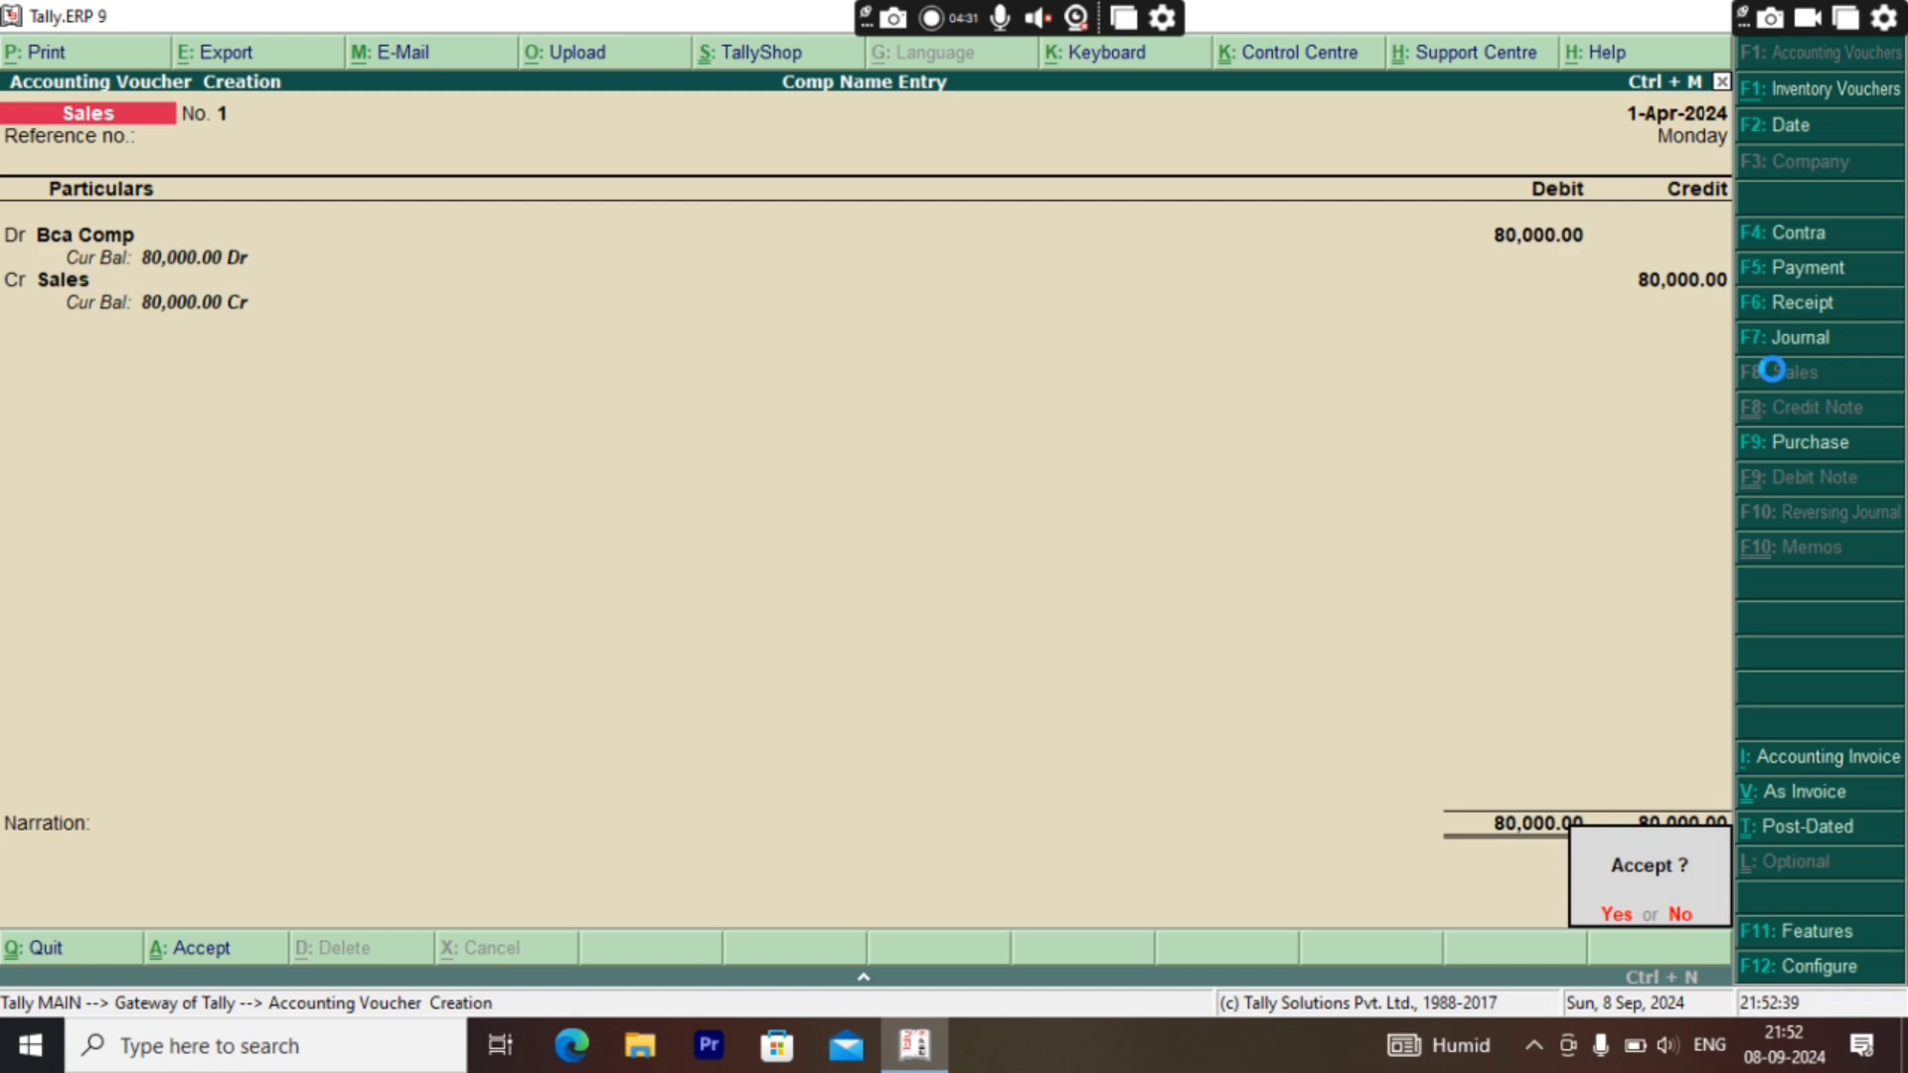
{"action": "key", "text": "y"}
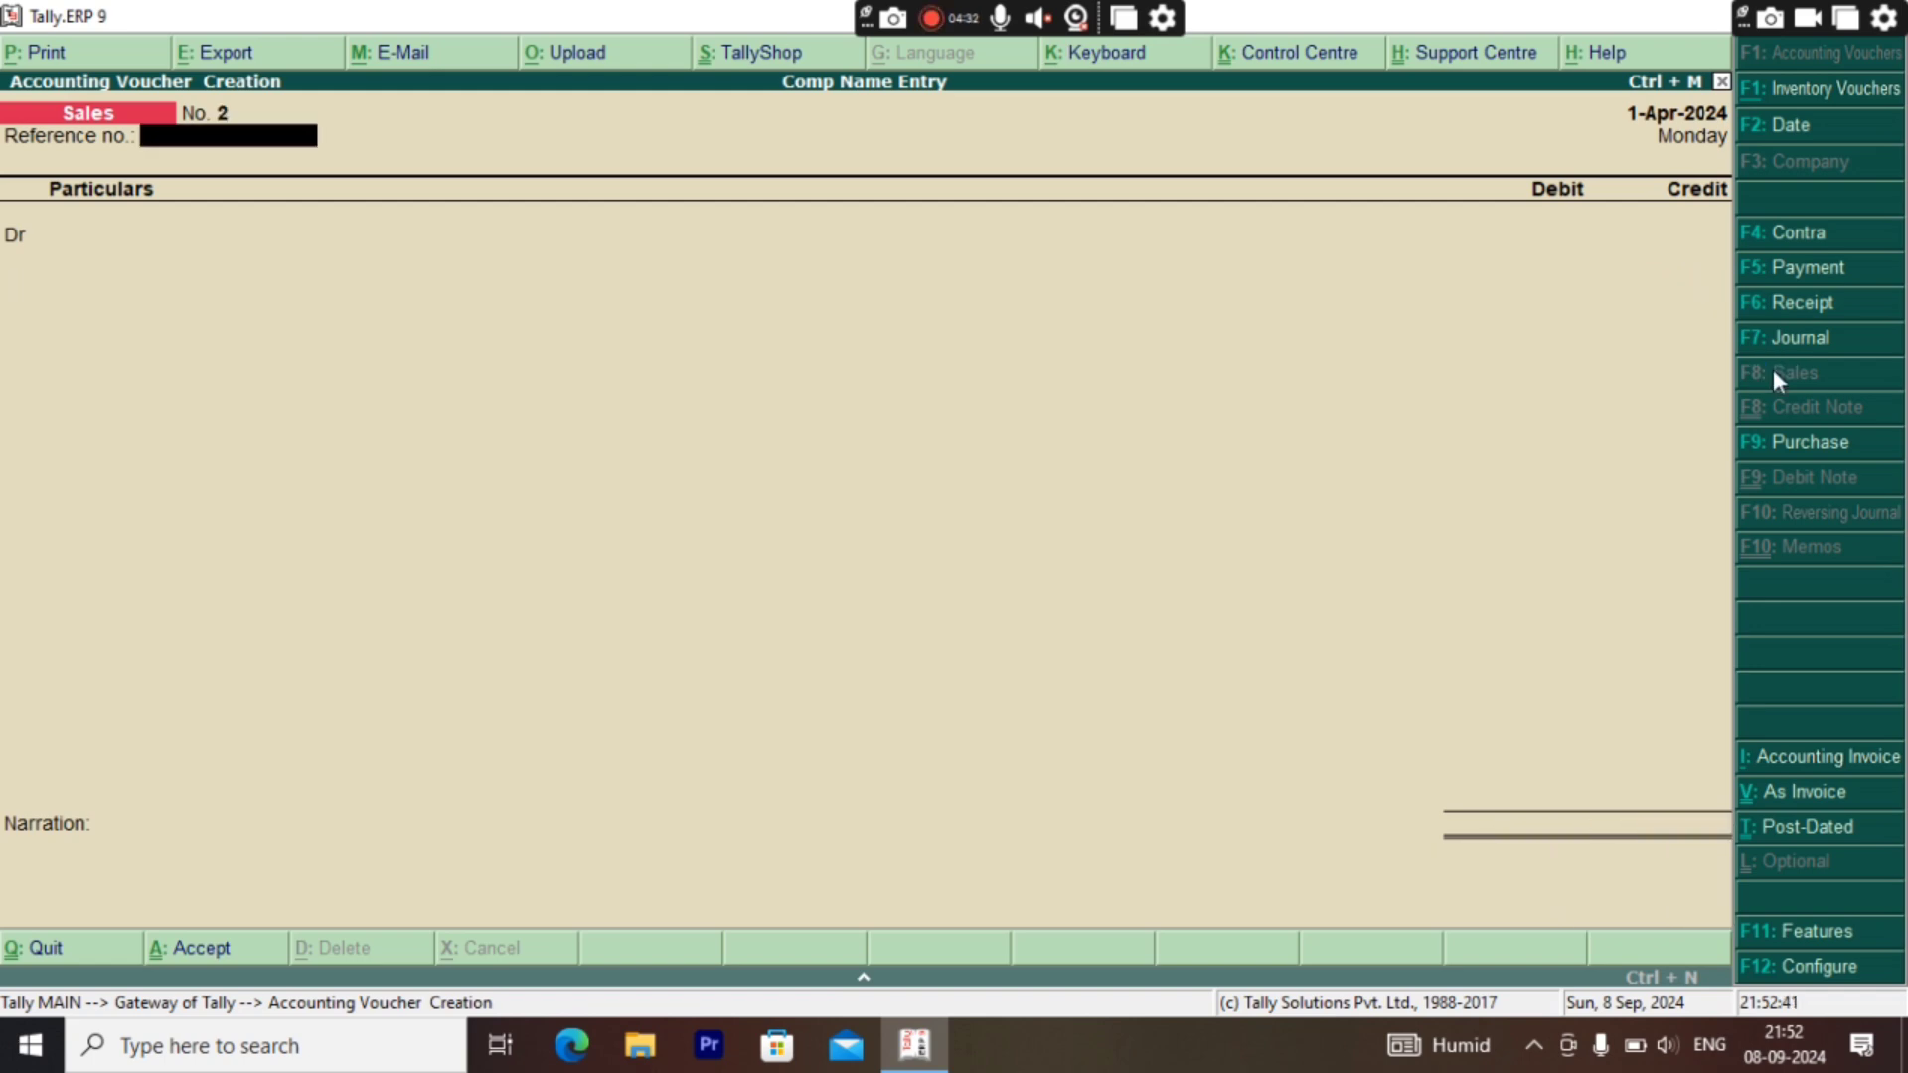
{"action": "key", "text": "Escape"}
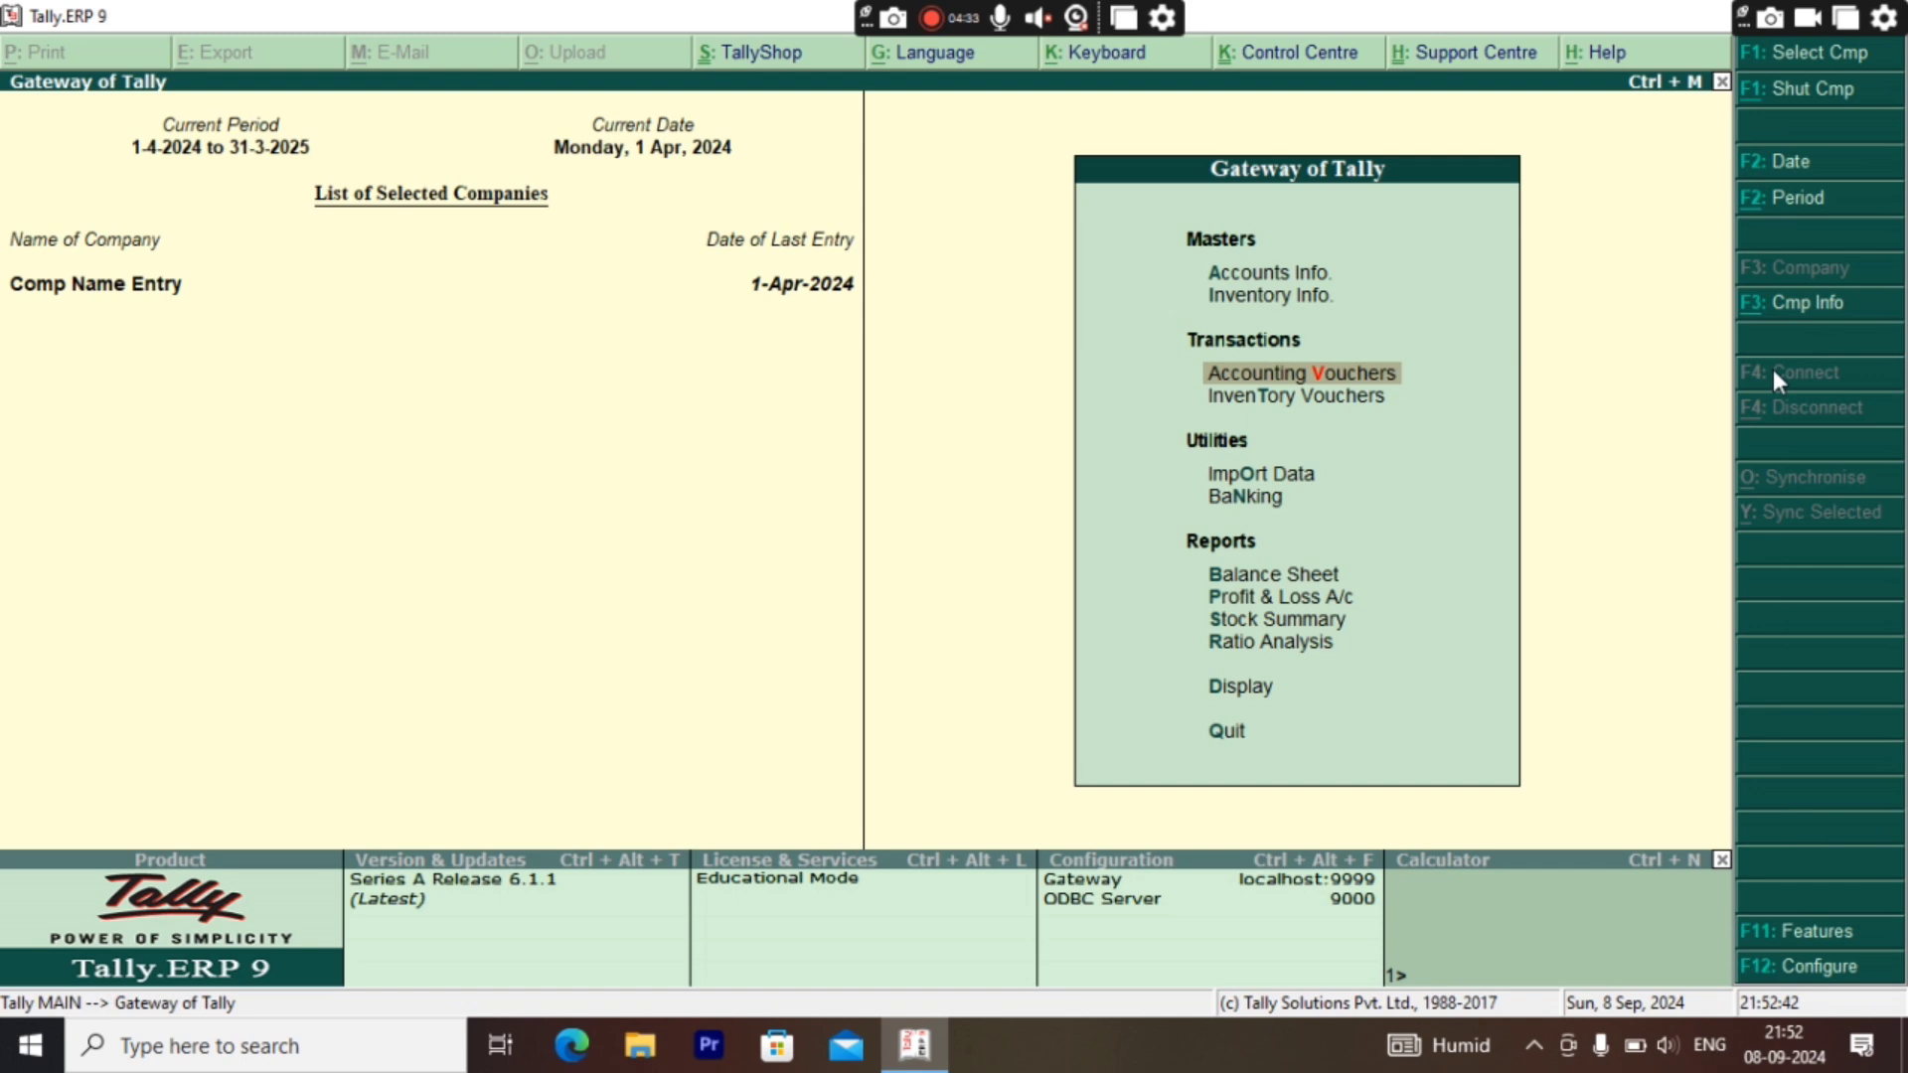
Step: Check the purchase and sales entries in the Profit & Loss A/c report in detailed form
{"action": "key", "text": "Down"}
{"action": "key", "text": "Down"}
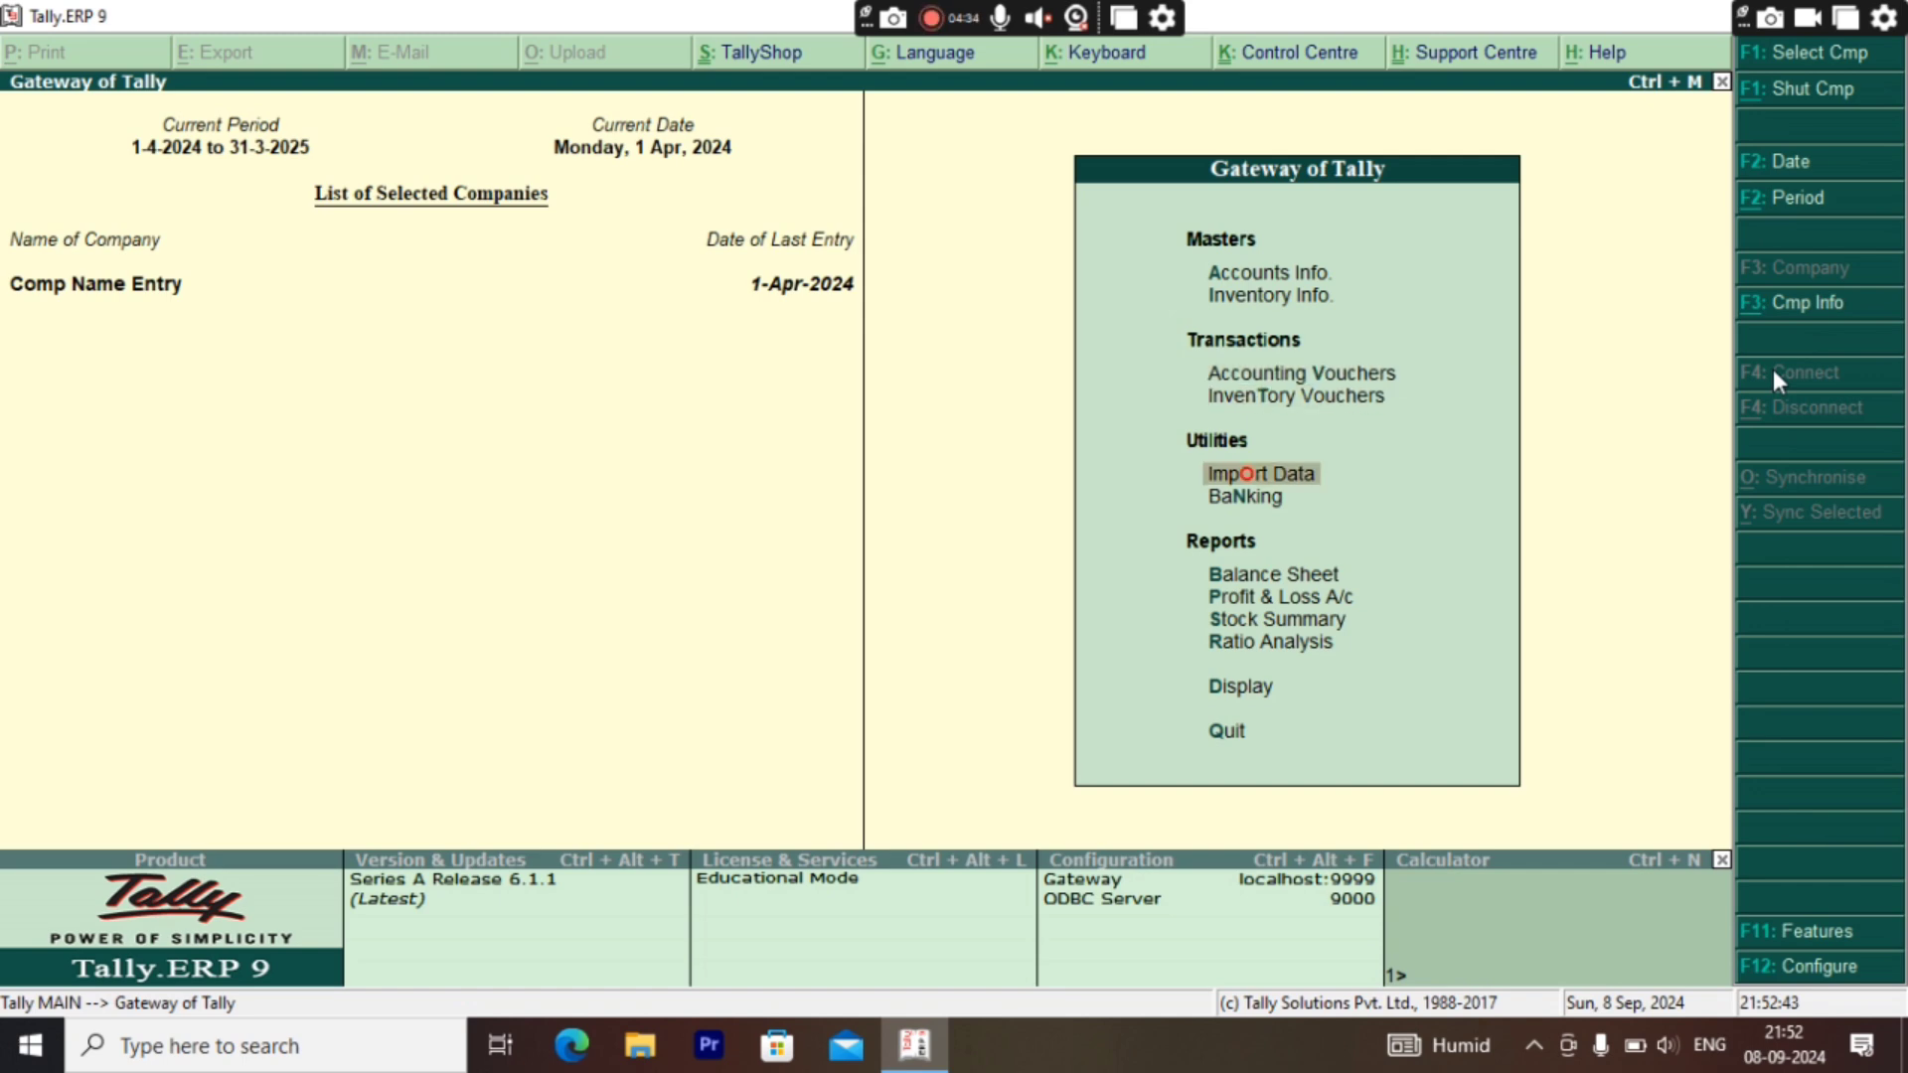
{"action": "key", "text": "Down"}
{"action": "key", "text": "Down"}
{"action": "key", "text": "Down"}
{"action": "key", "text": "Return"}
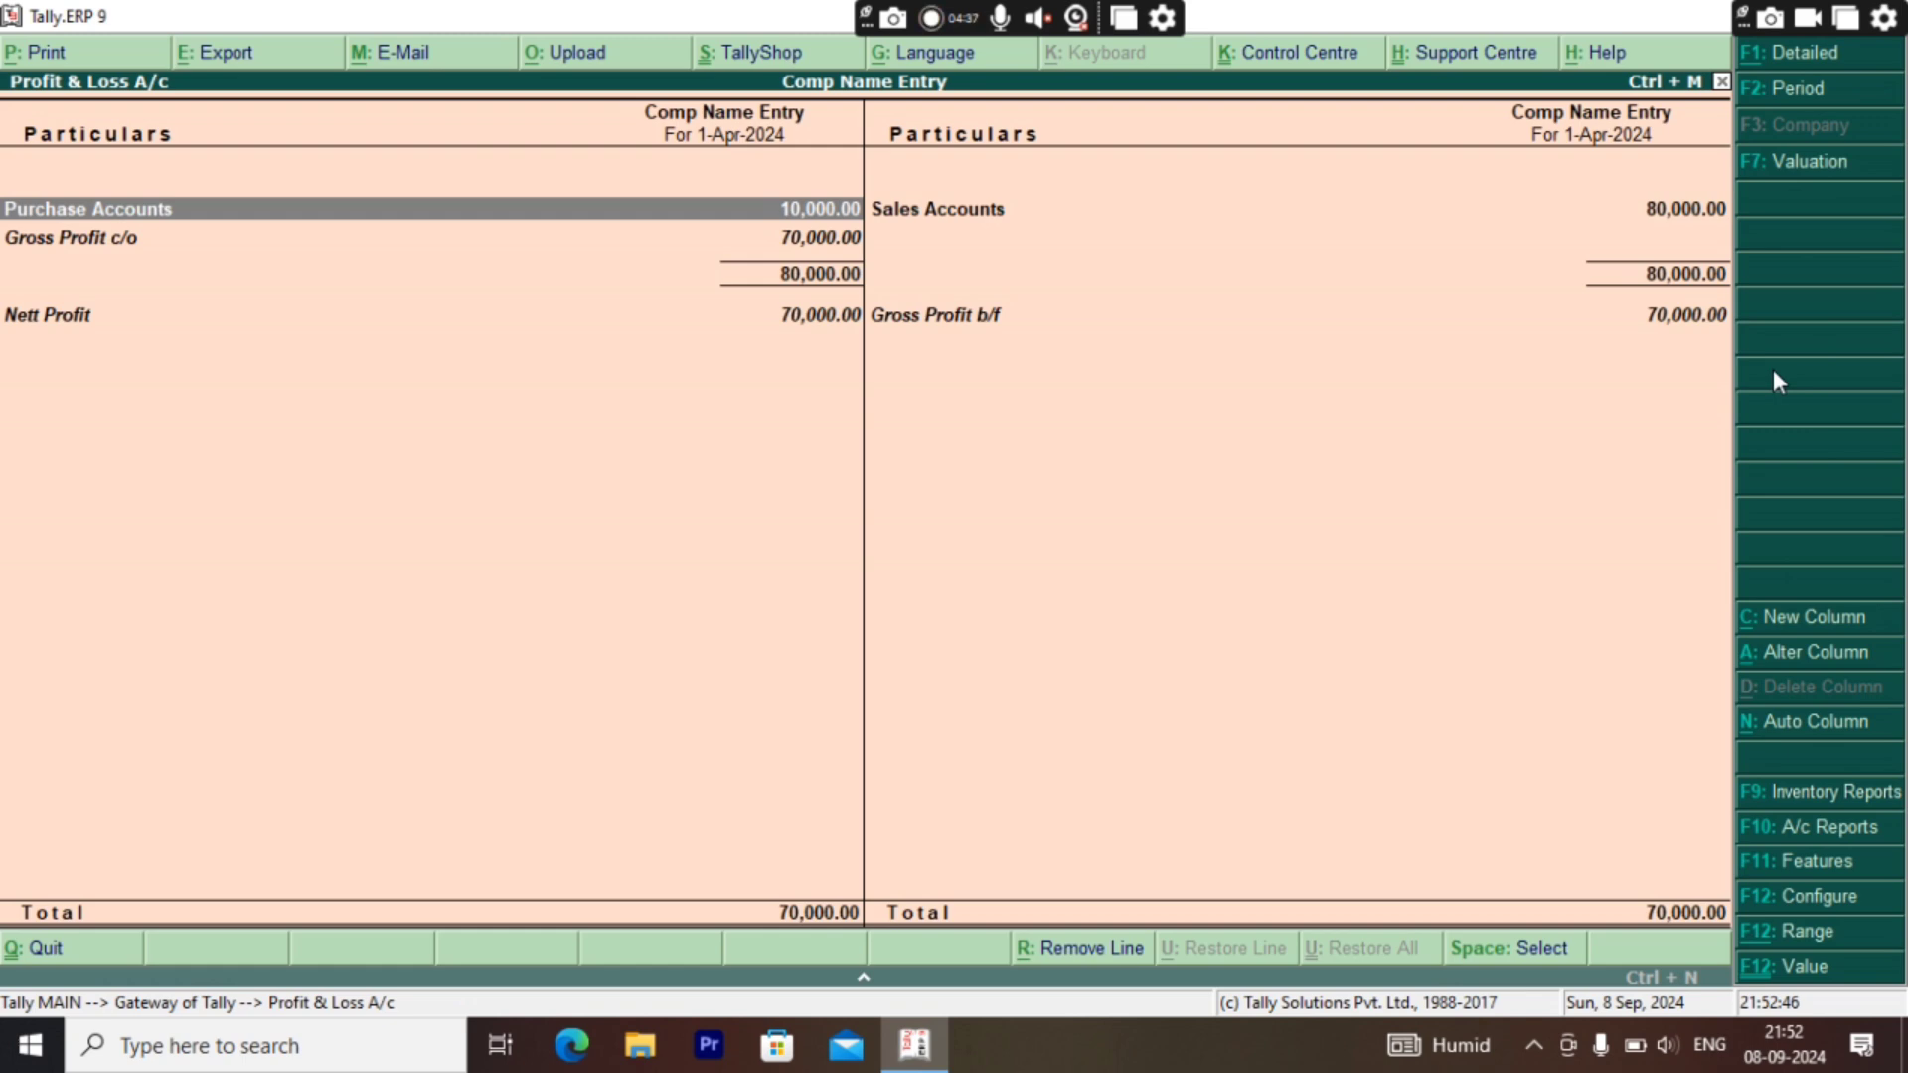
{"action": "key", "text": "alt+F1"}
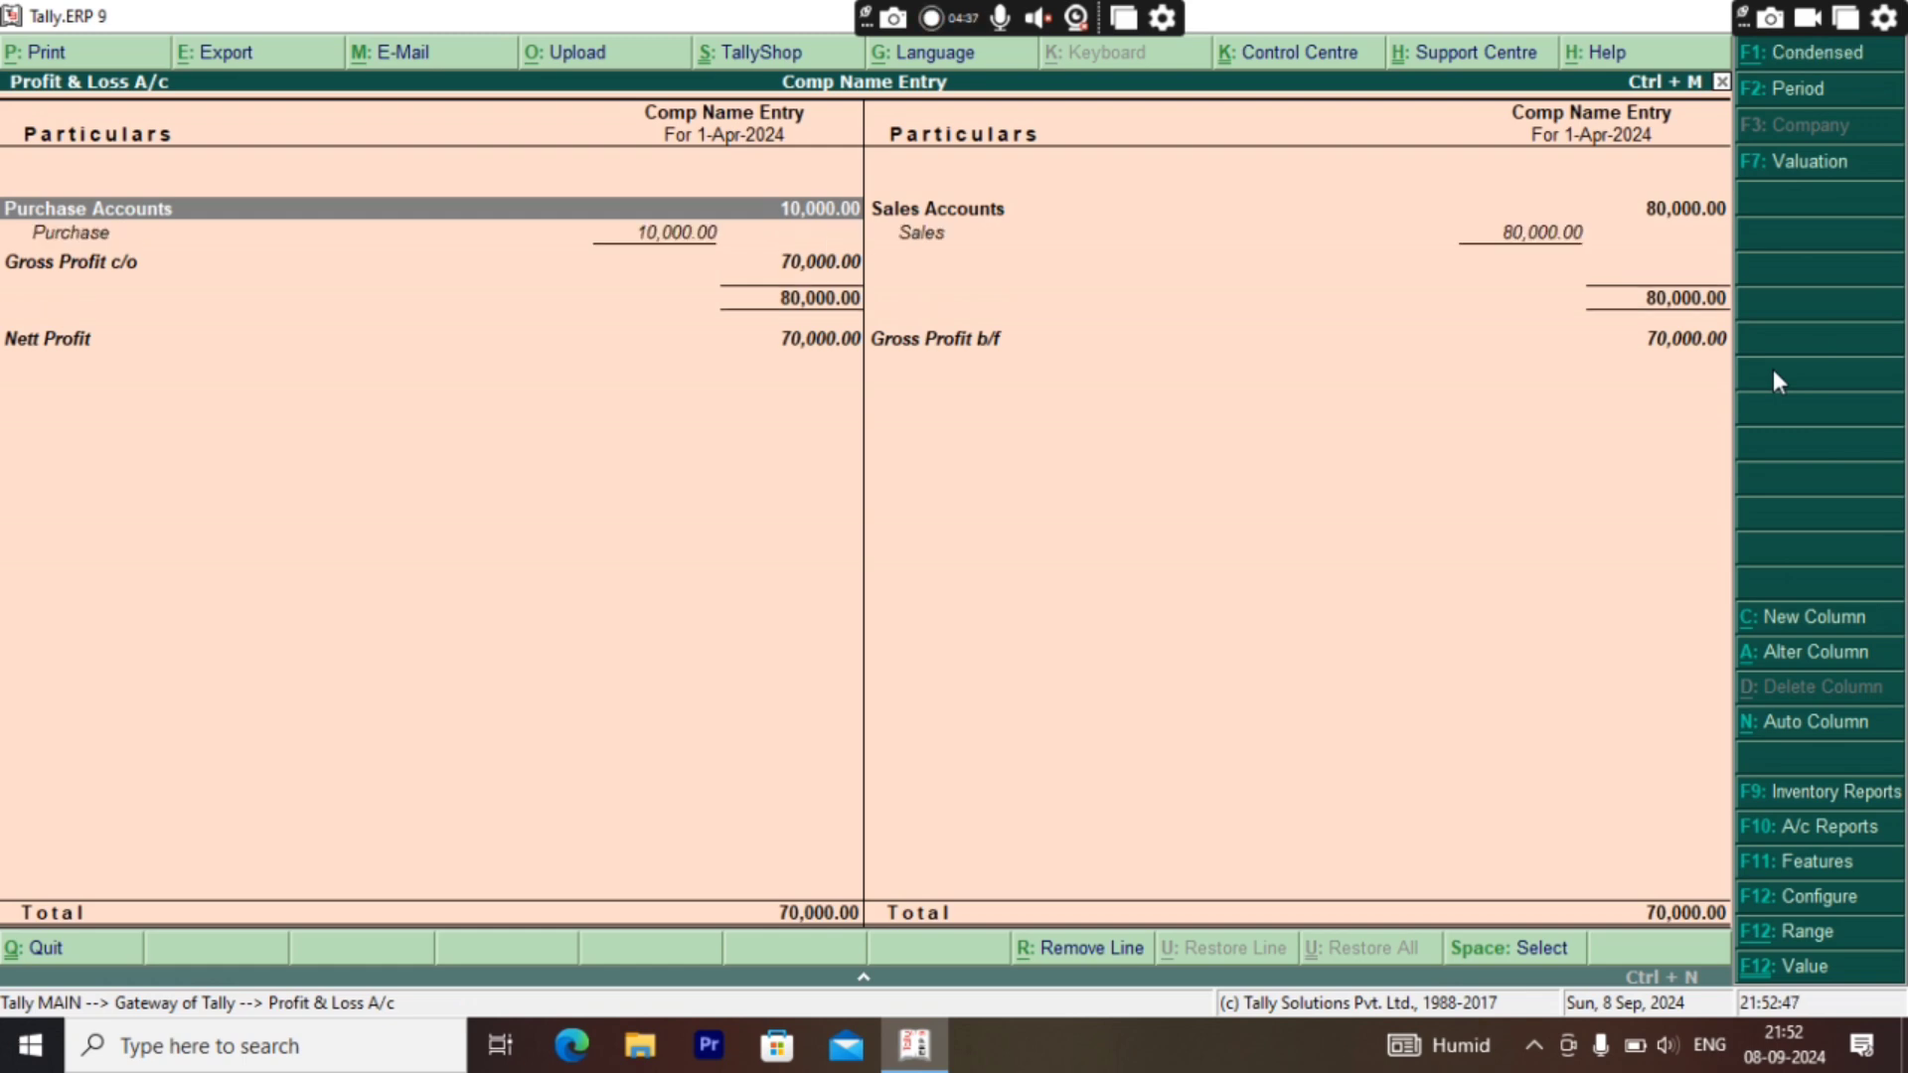